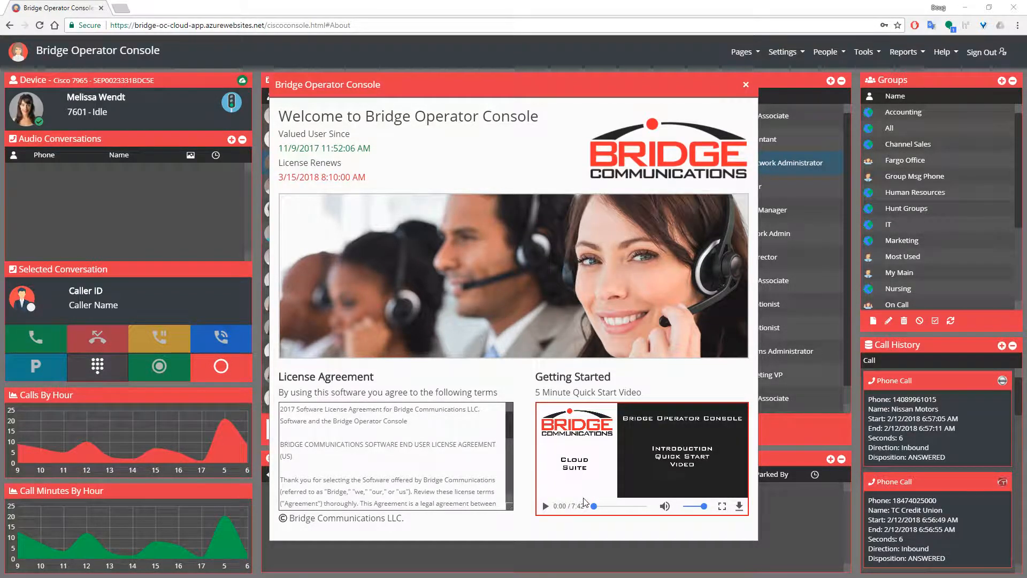
Dismiss the welcome window and filter the Company Directory by the IT group, followed by the My Main group.
left_click(744, 90)
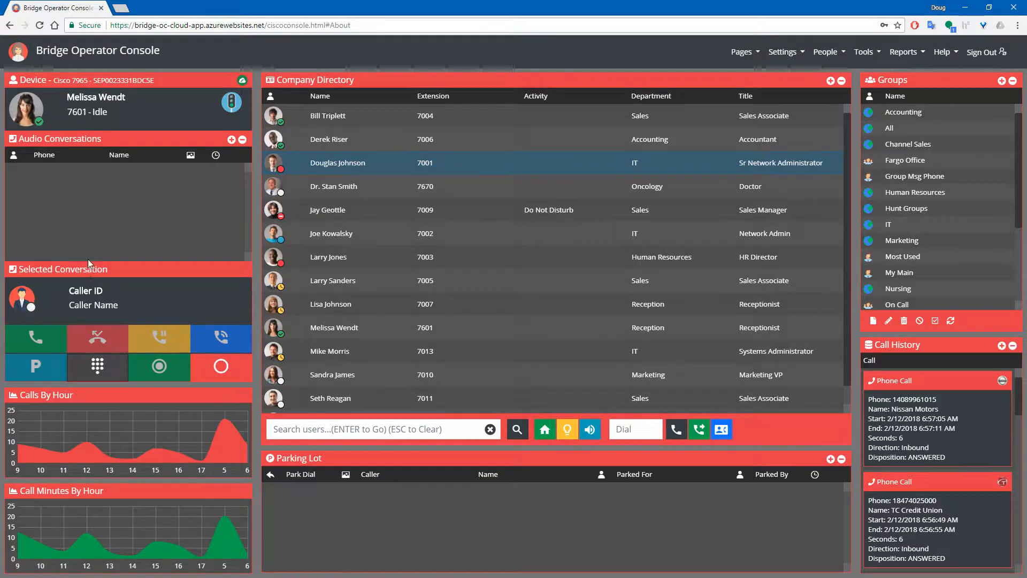
mouse_move(63, 422)
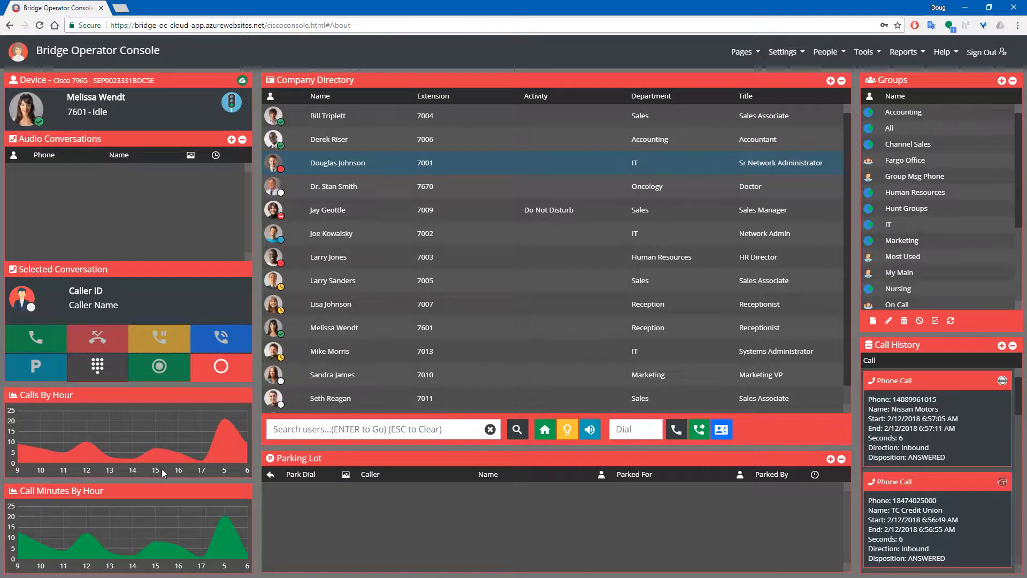
mouse_move(171, 439)
left_click(894, 225)
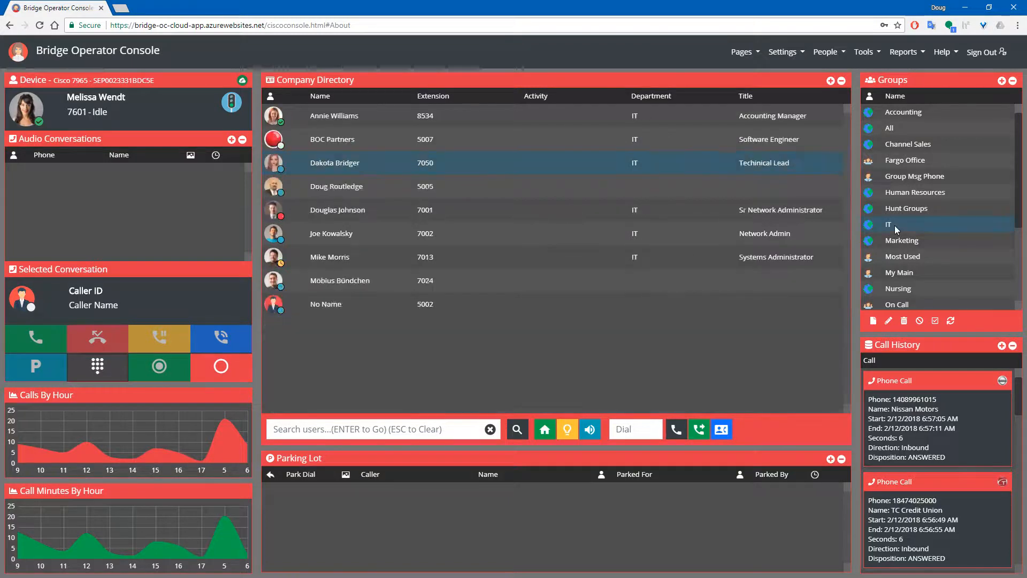
left_click(901, 274)
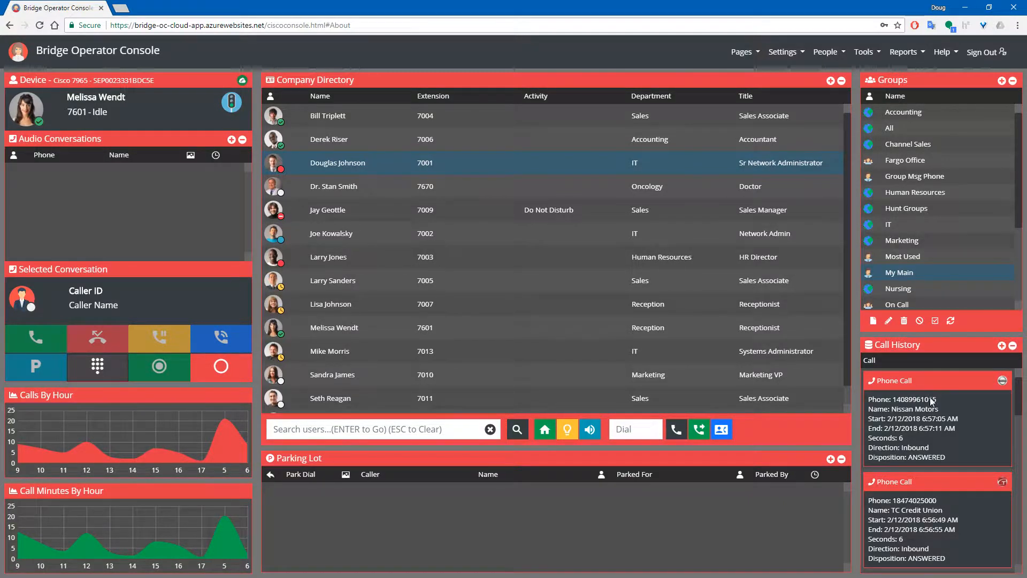
Browse the Call History and view the details of the latest Nissan Motors call, closing them when done.
scroll(932, 402, "down", 5)
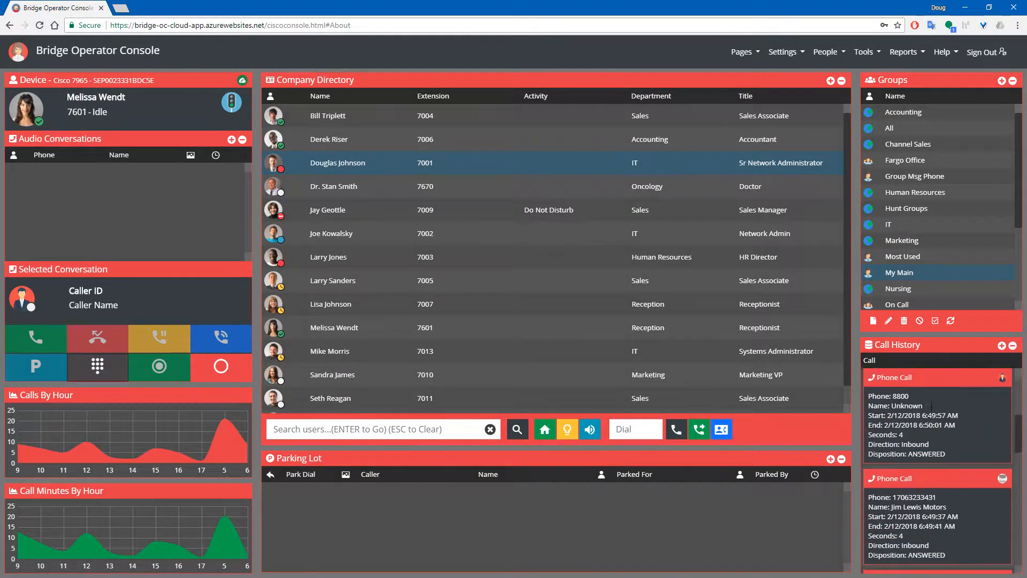
scroll(931, 405, "up", 5)
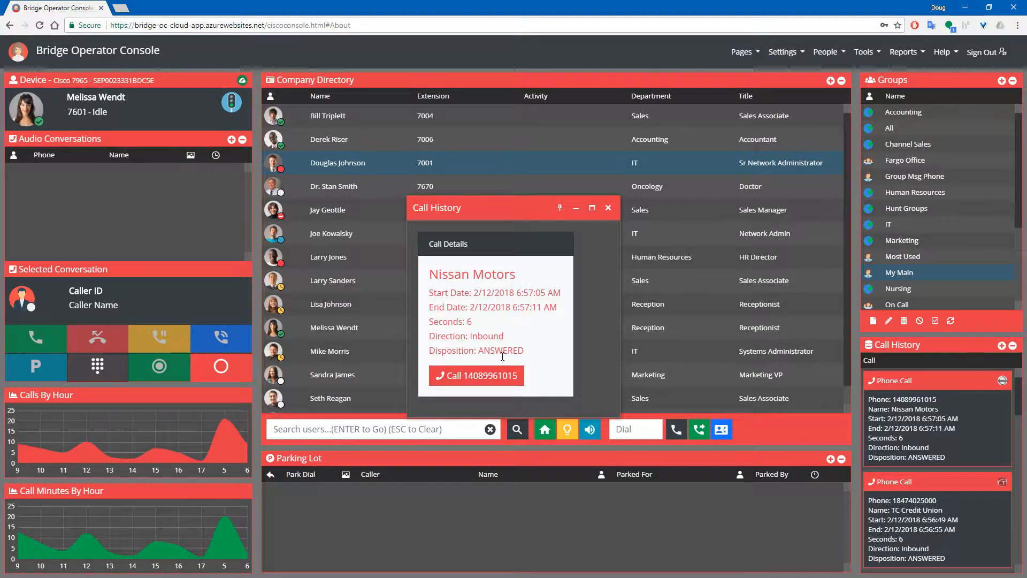
left_click(608, 208)
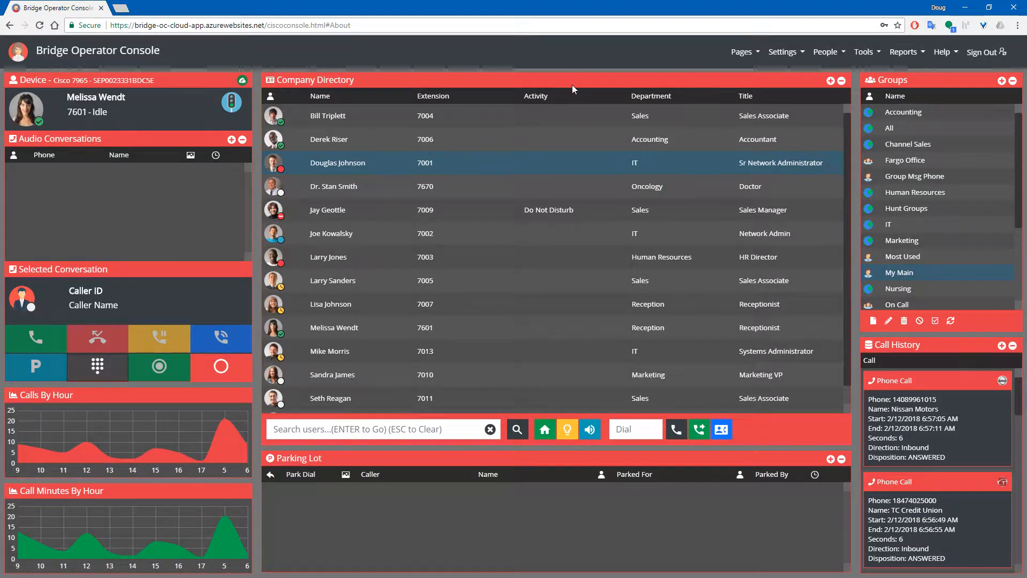
Shrink the Company Directory grid by two increments and restore the layout with Auto Size Screen Grids.
left_click(841, 81)
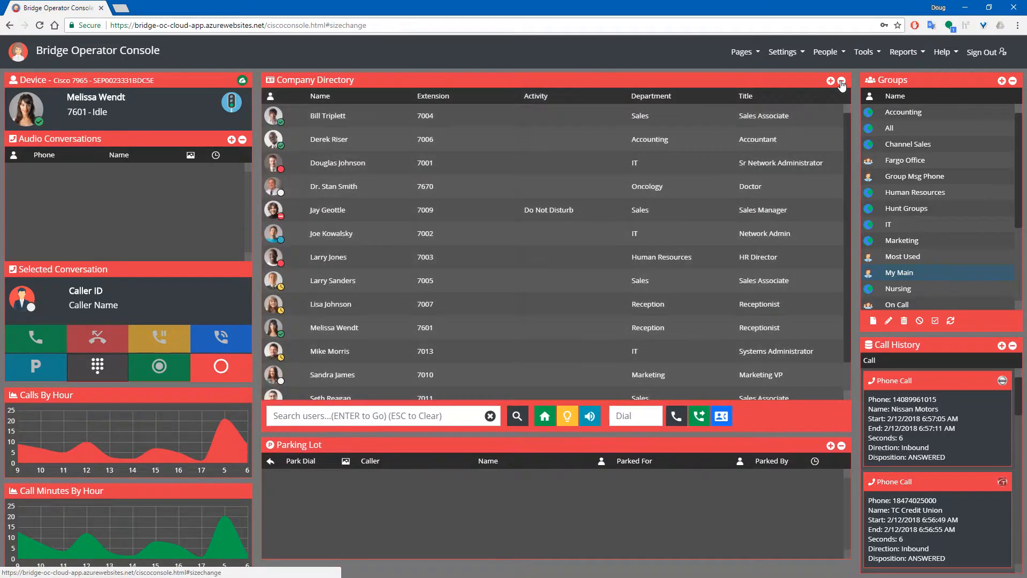
left_click(842, 83)
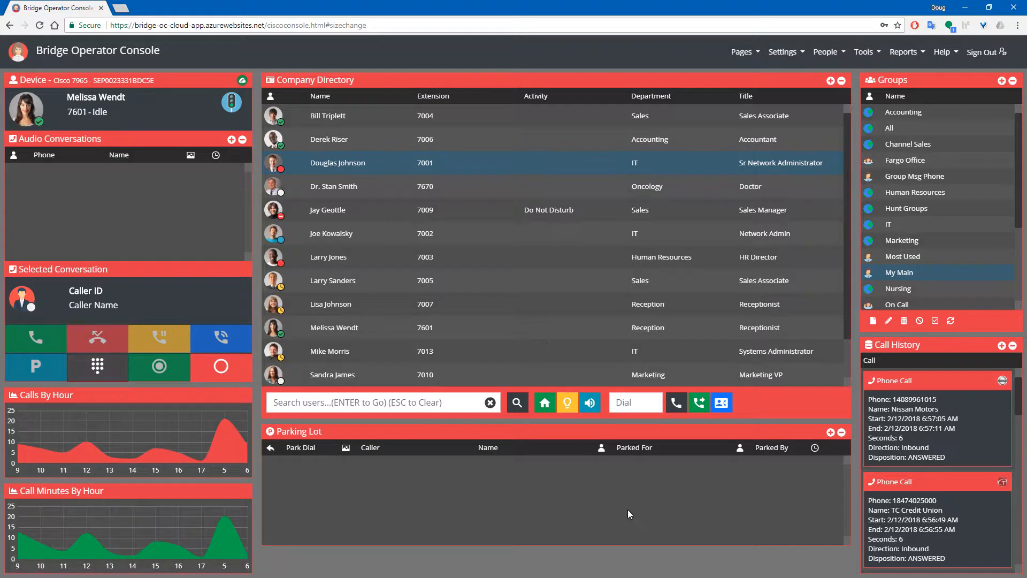
left_click(782, 52)
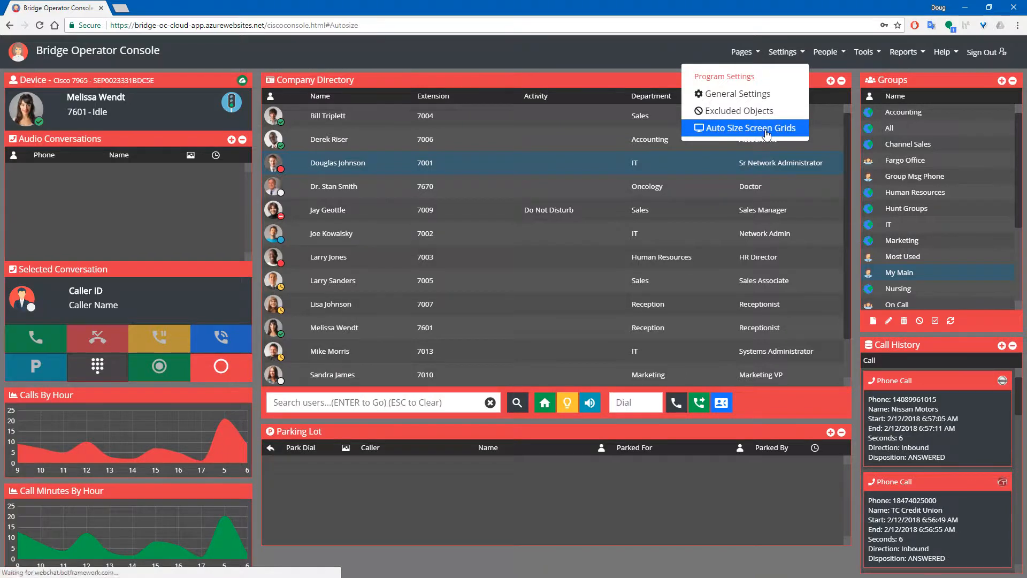
left_click(760, 129)
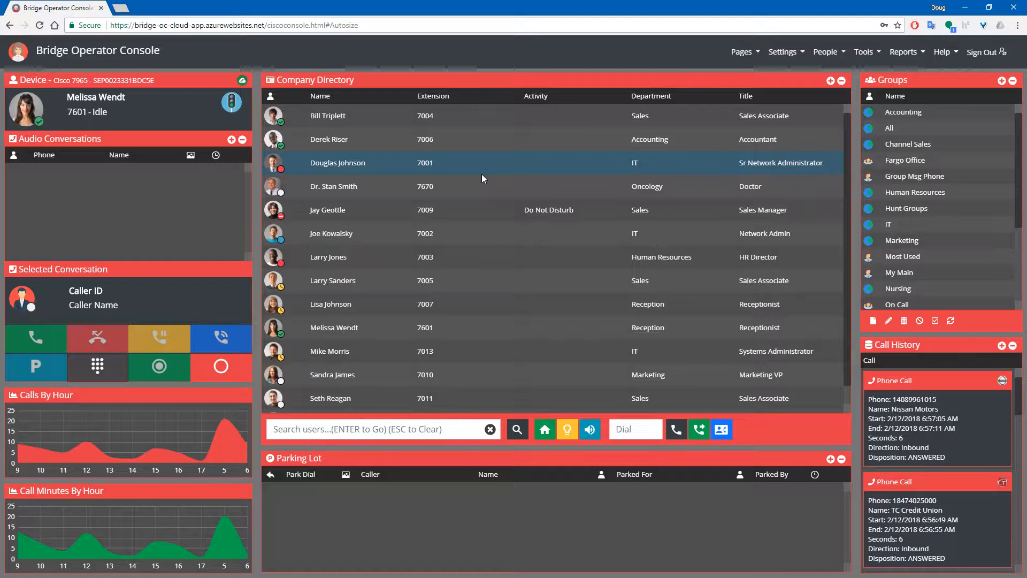
left_click(348, 164)
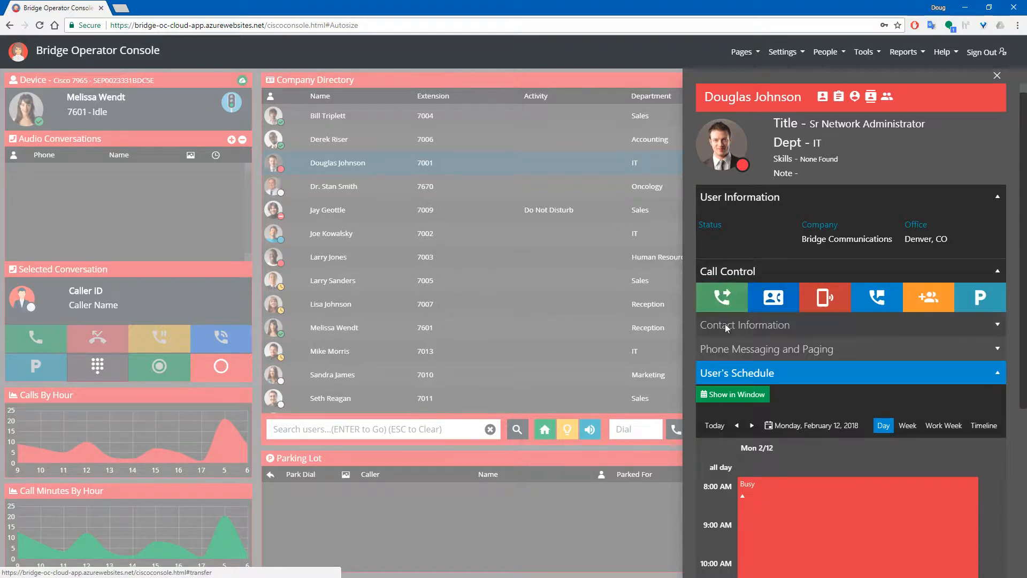
left_click(739, 328)
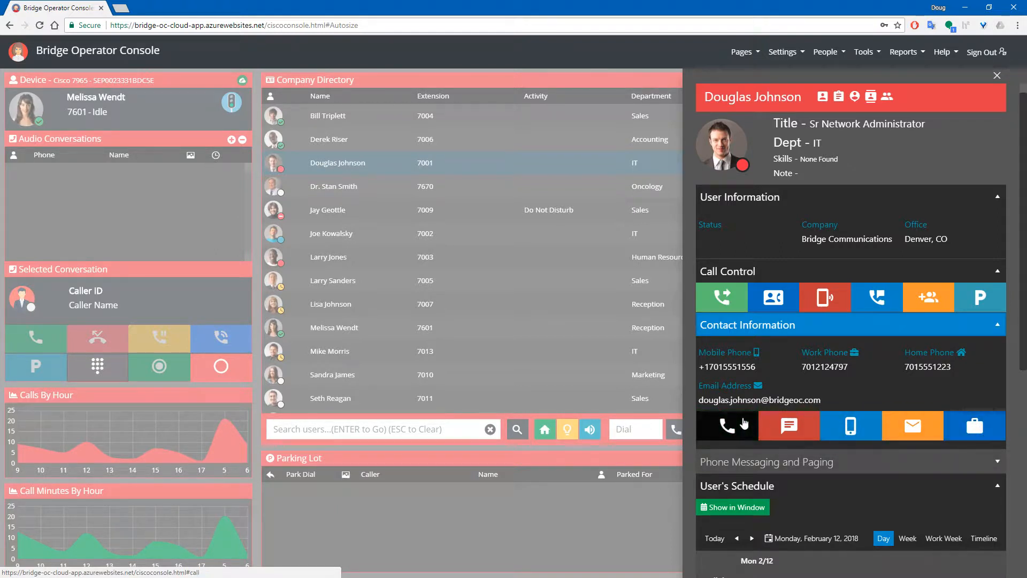
left_click(801, 324)
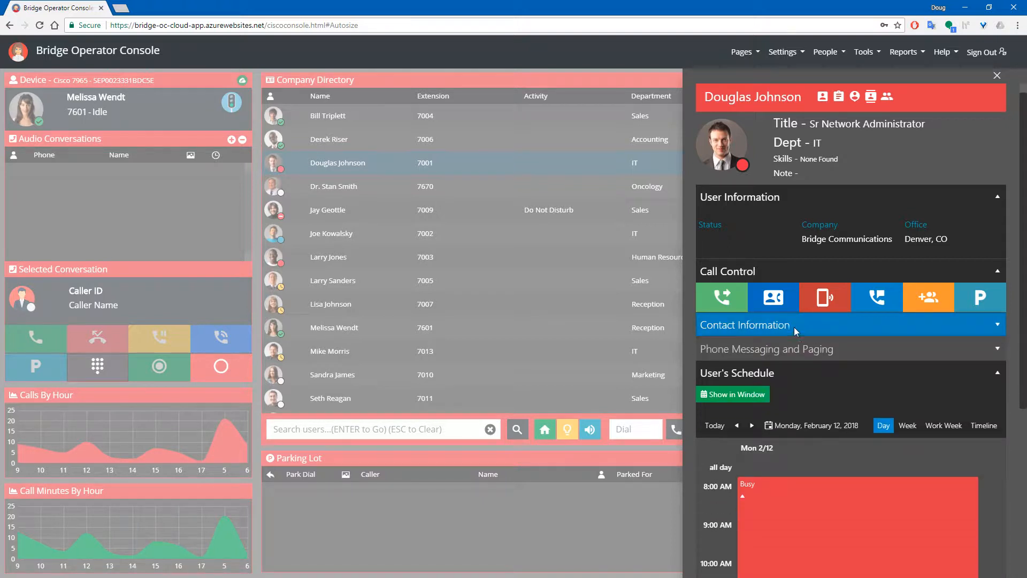
Expand Phone Messaging and Paging in the profile, start and stop a phone page, and collapse the section.
left_click(786, 350)
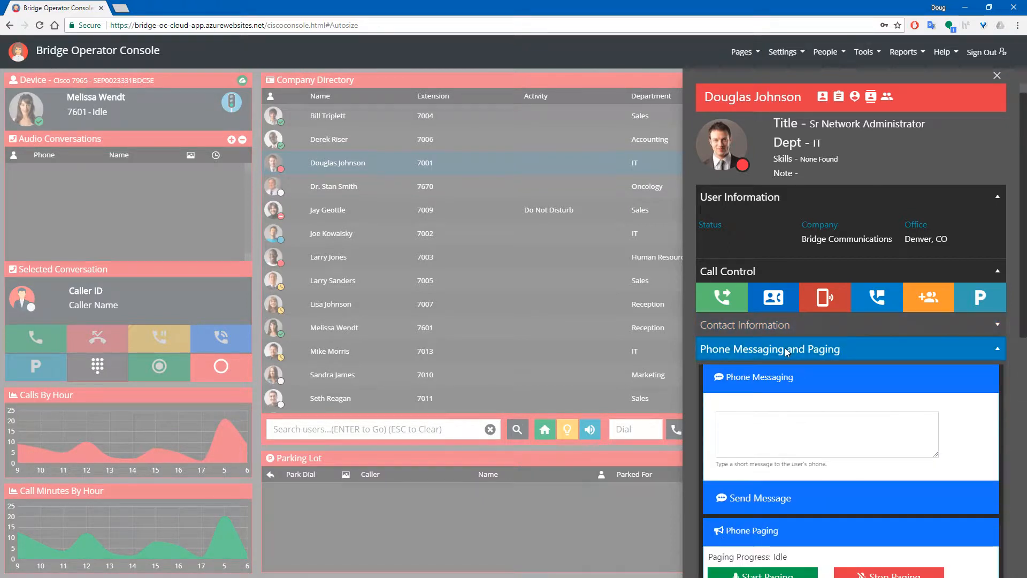
scroll(835, 367, "down", 1)
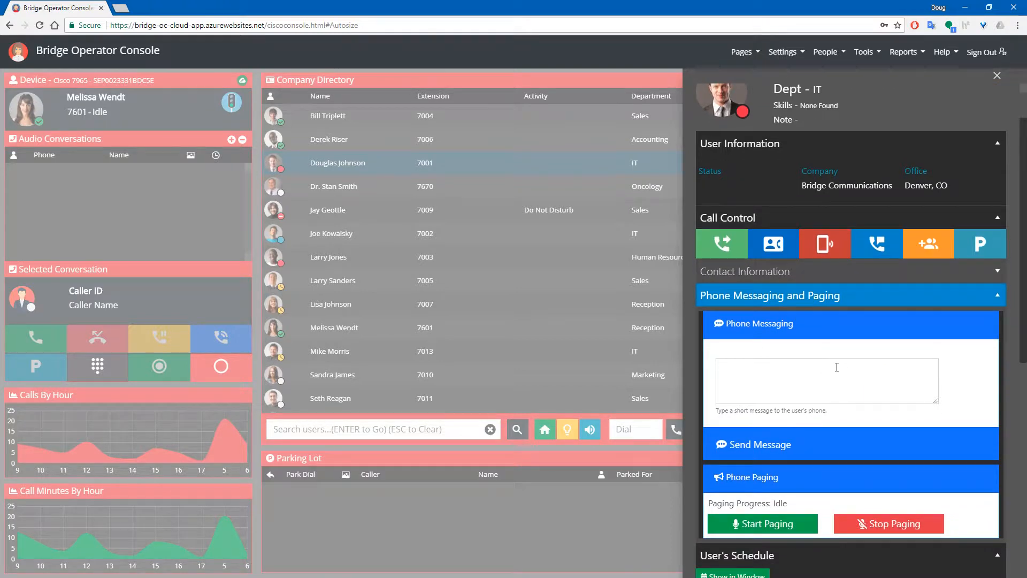
left_click(733, 369)
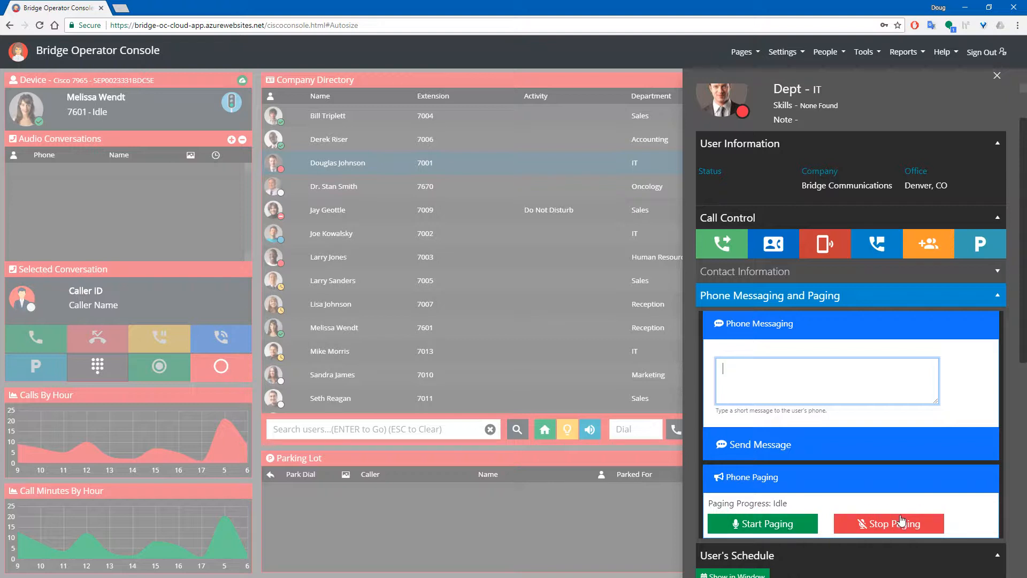
left_click(778, 525)
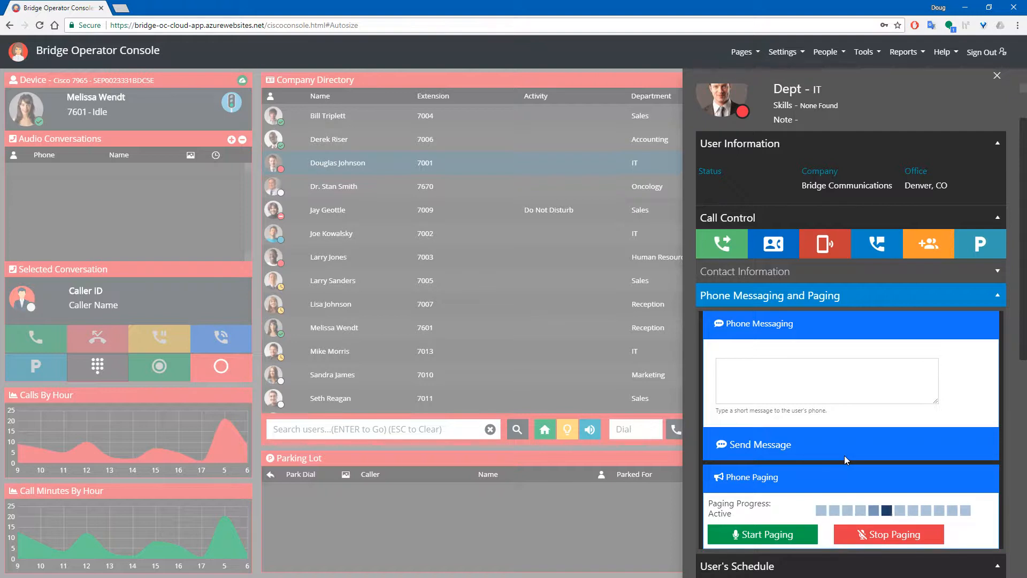
left_click(903, 535)
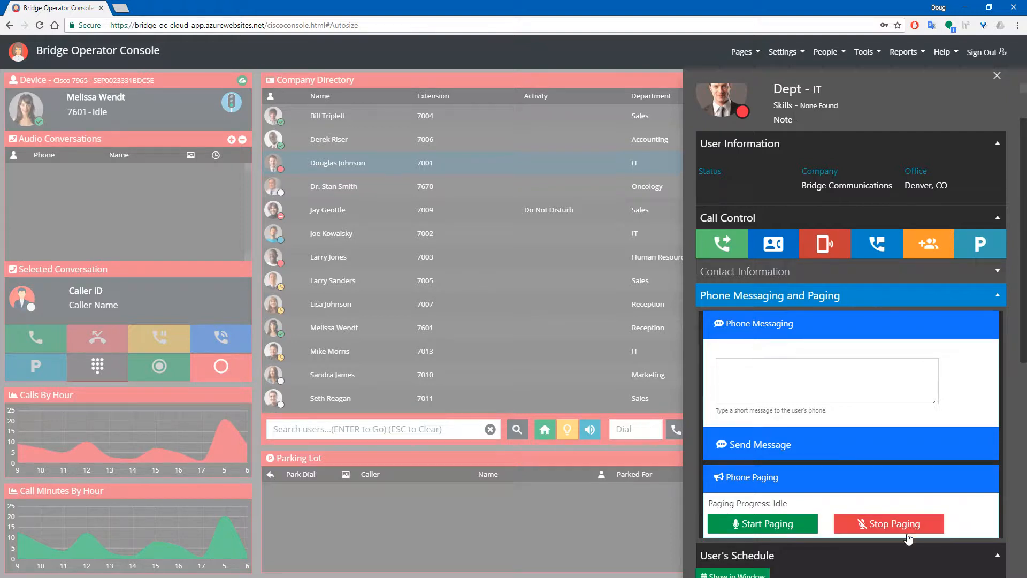
left_click(795, 298)
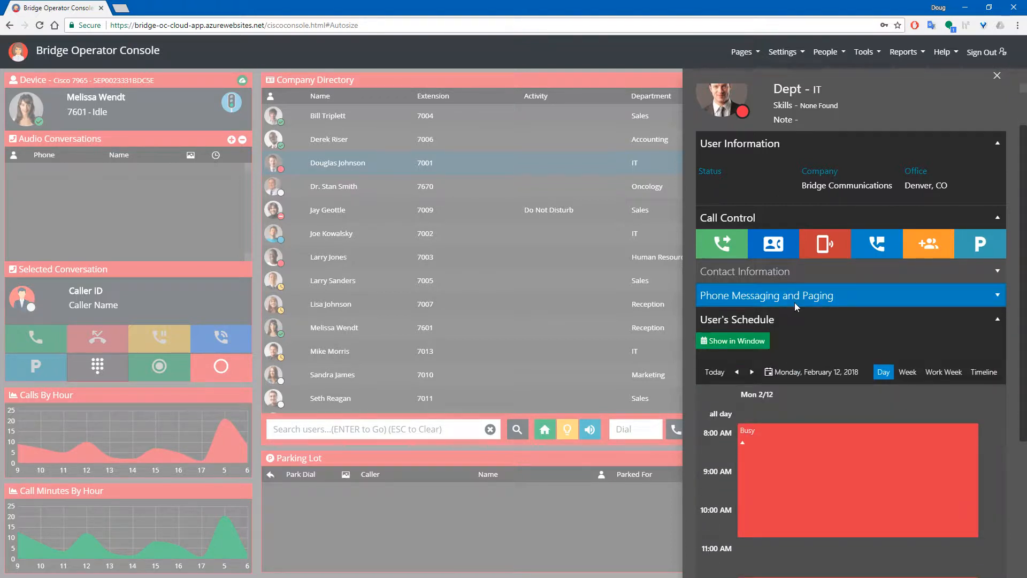
Examine the morning Busy event in the profile's schedule and open the schedule in its own window.
scroll(820, 328, "down", 3)
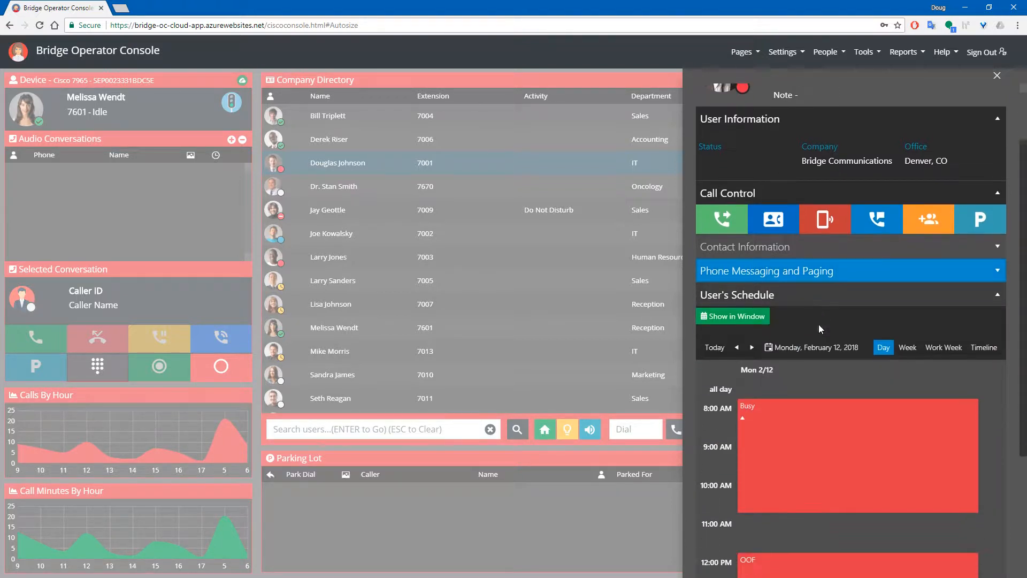
scroll(820, 328, "down", 1)
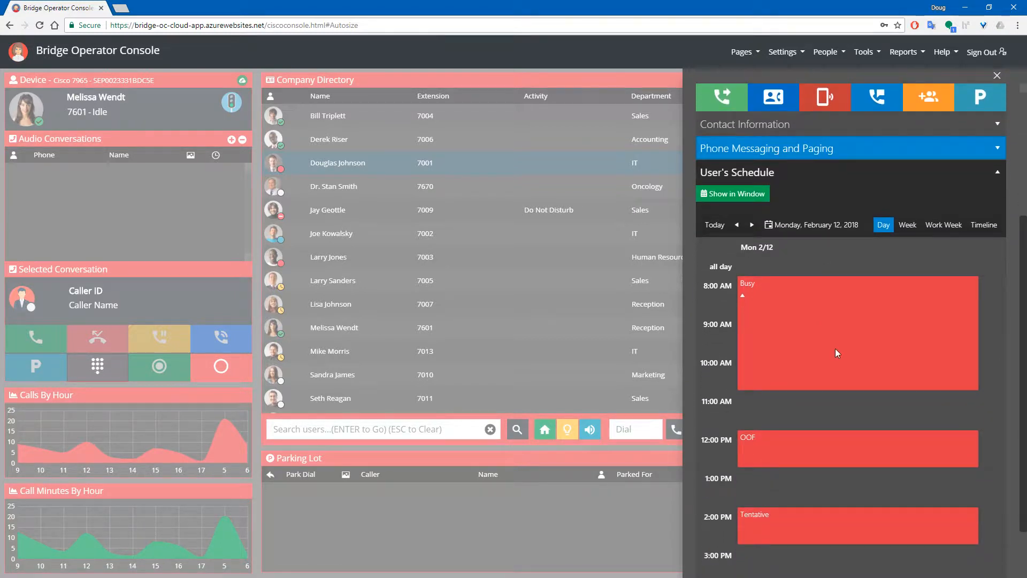
mouse_move(745, 280)
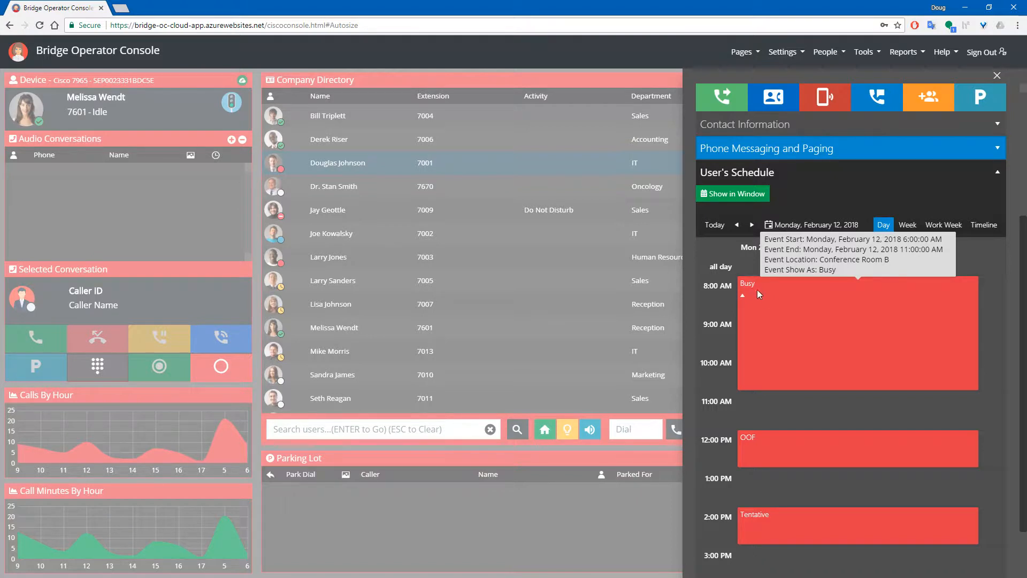
left_click(746, 197)
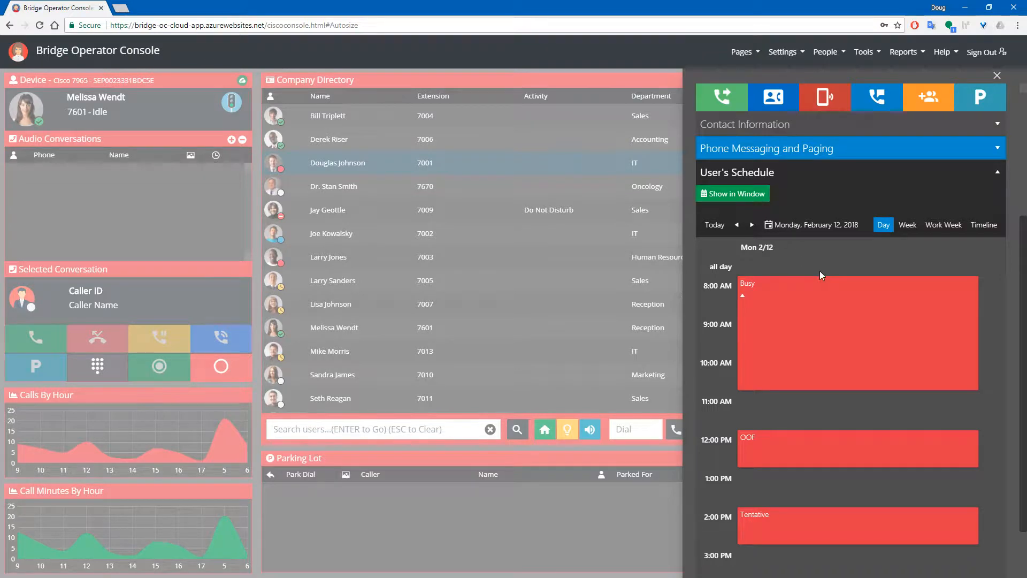
left_click(744, 193)
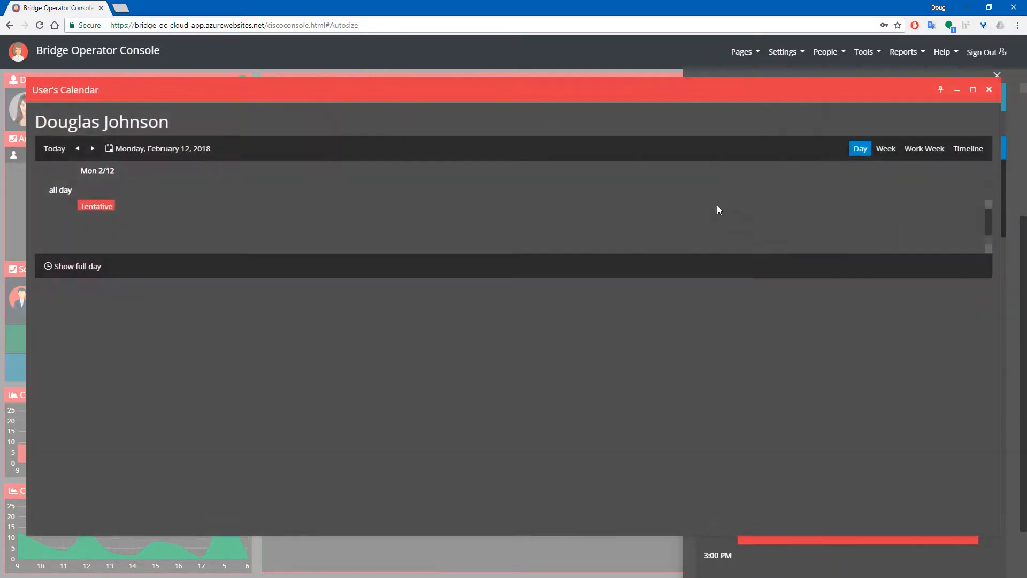
Browse the calendar in Week and Work Week views, advance it to February 19–23, 2018, and close the calendar window.
left_click(880, 150)
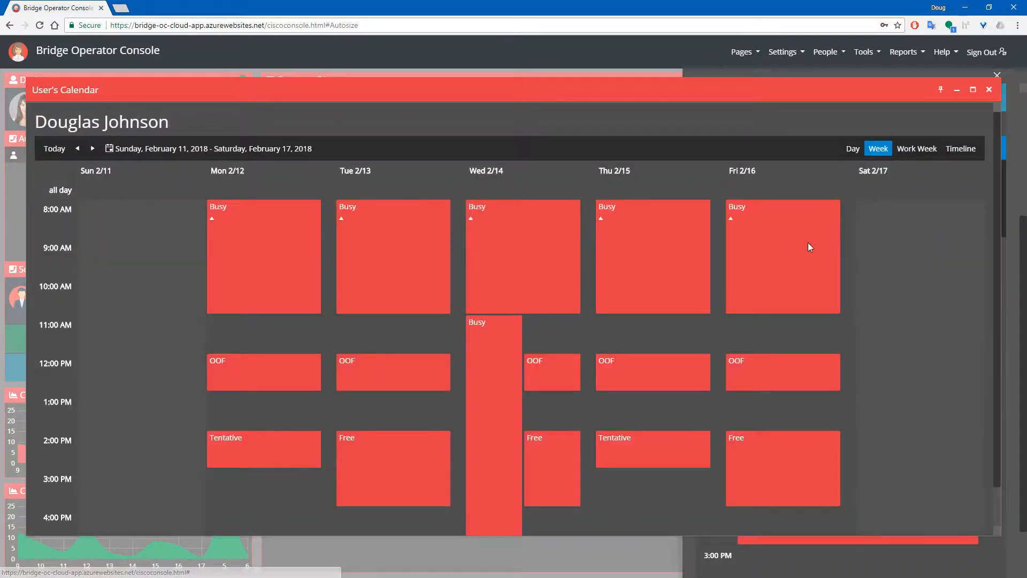
left_click(918, 152)
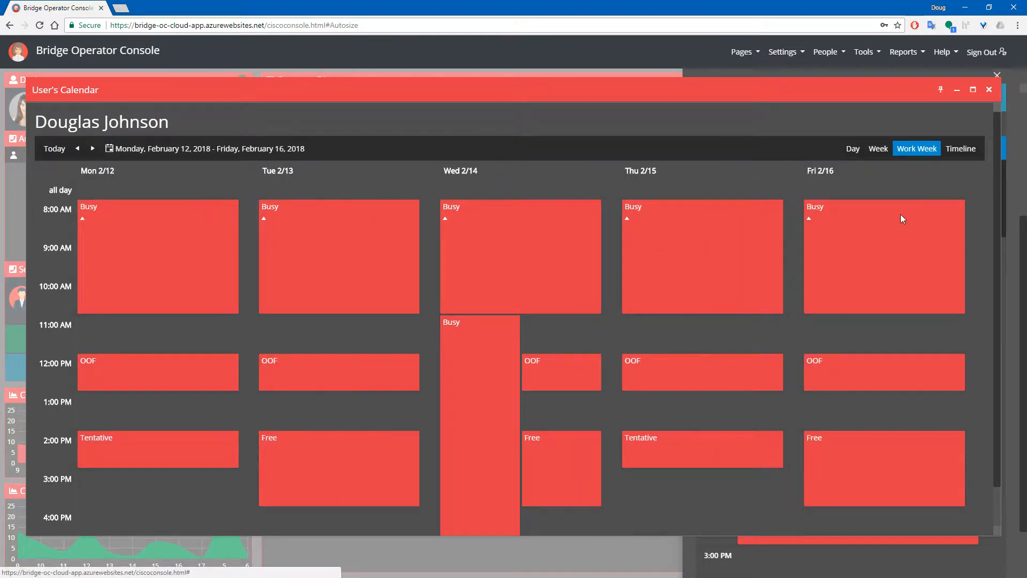
mouse_move(893, 214)
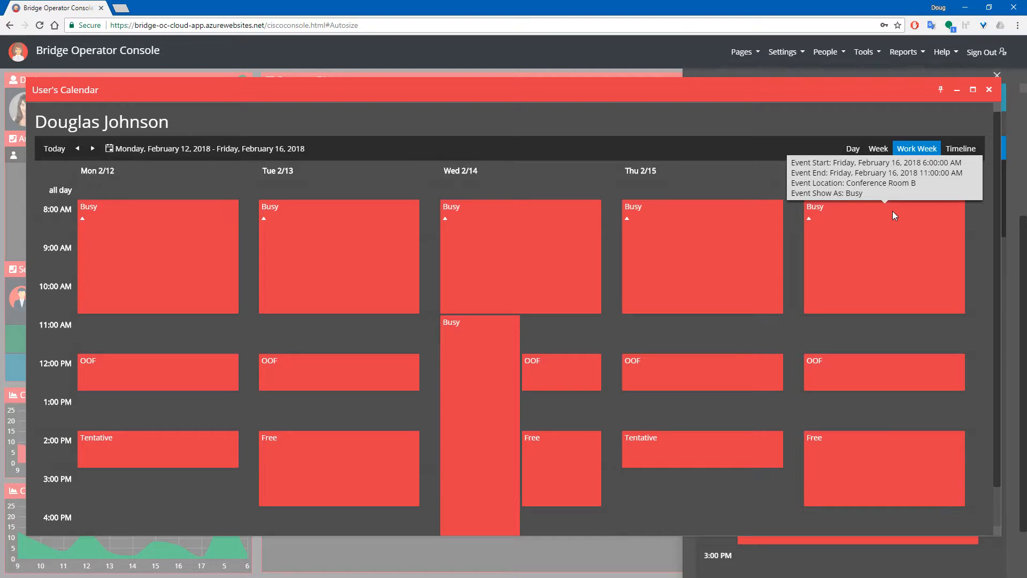
scroll(777, 220, "down", 2)
scroll(544, 205, "up", 2)
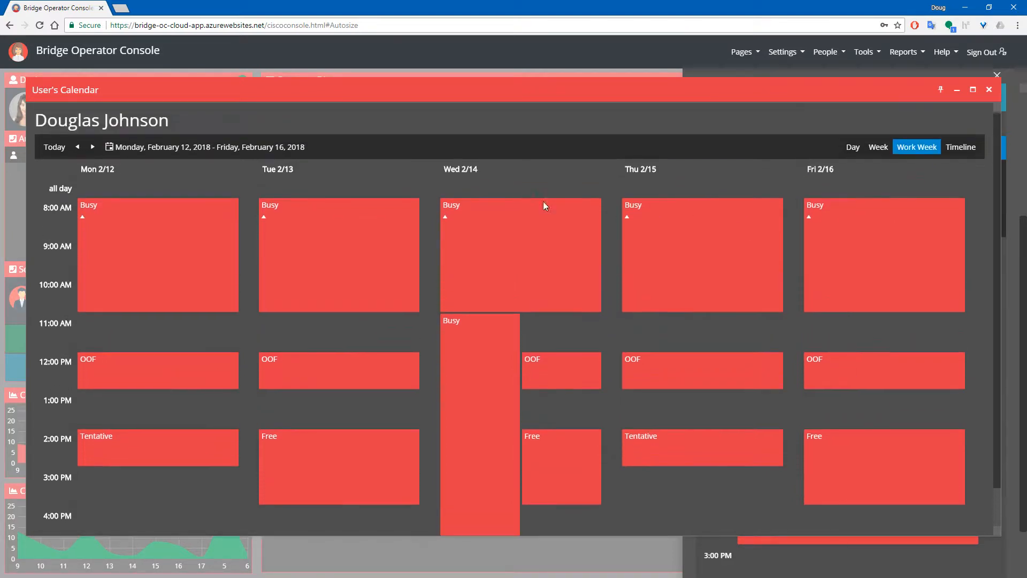
left_click(94, 151)
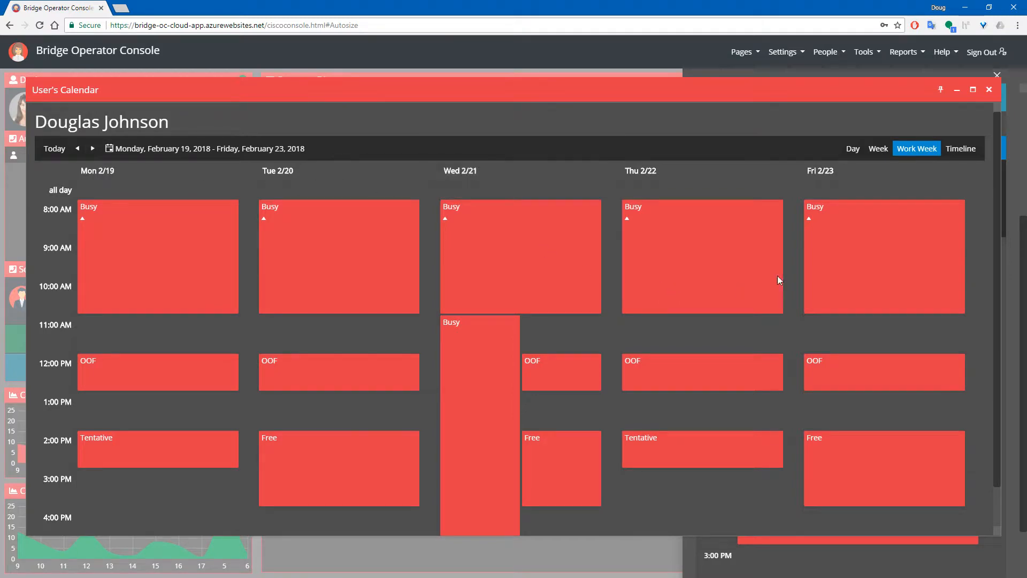
left_click(988, 90)
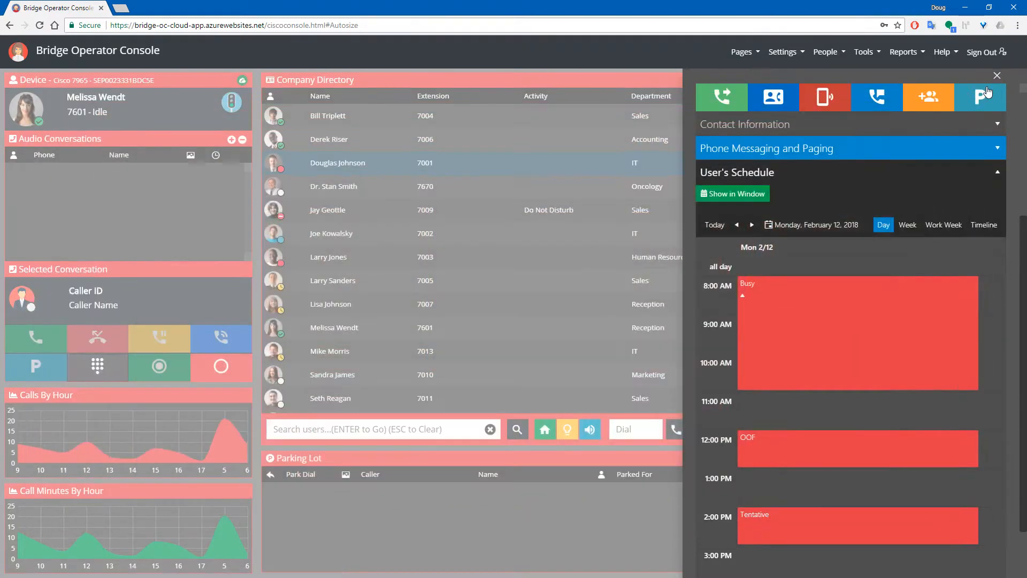
Collapse the User's Schedule and expand Related People to examine the manager and direct reports.
left_click(797, 176)
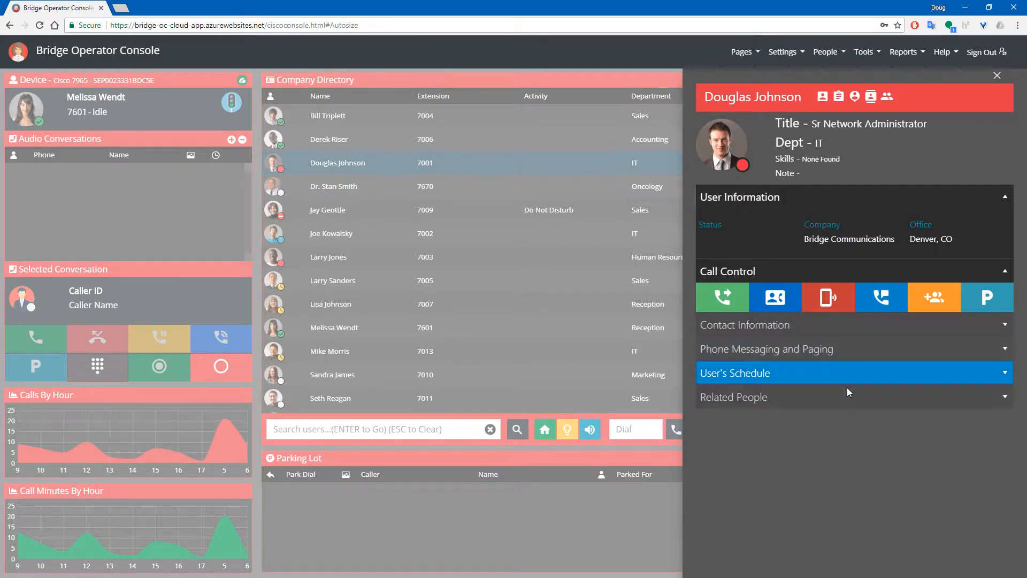
left_click(797, 400)
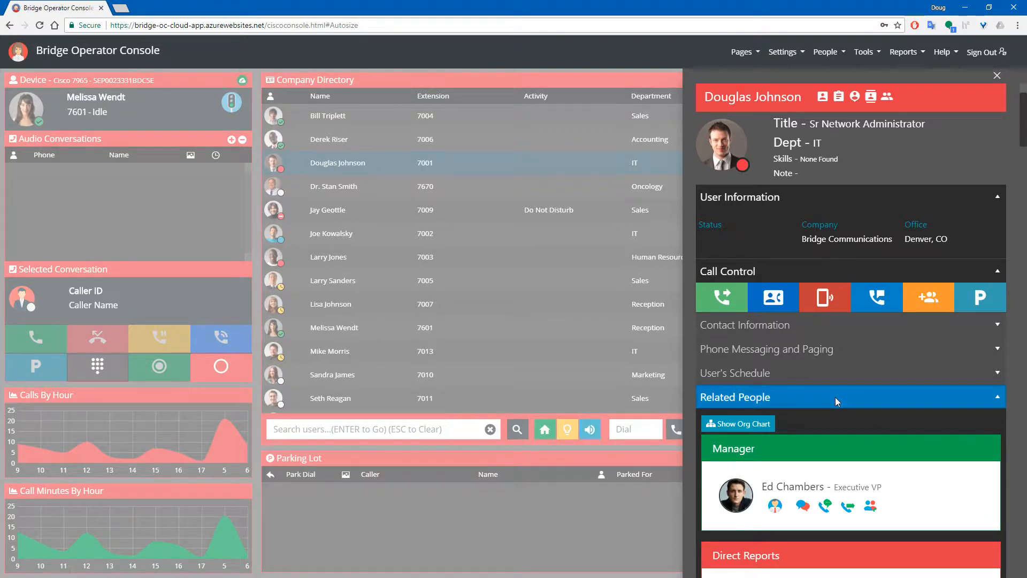
scroll(837, 400, "down", 2)
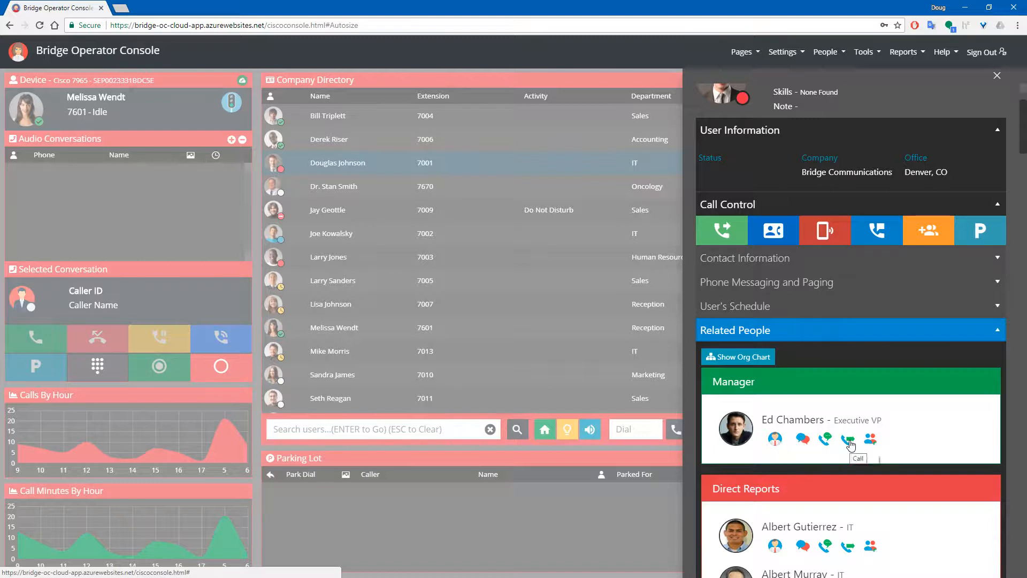
scroll(869, 440, "down", 2)
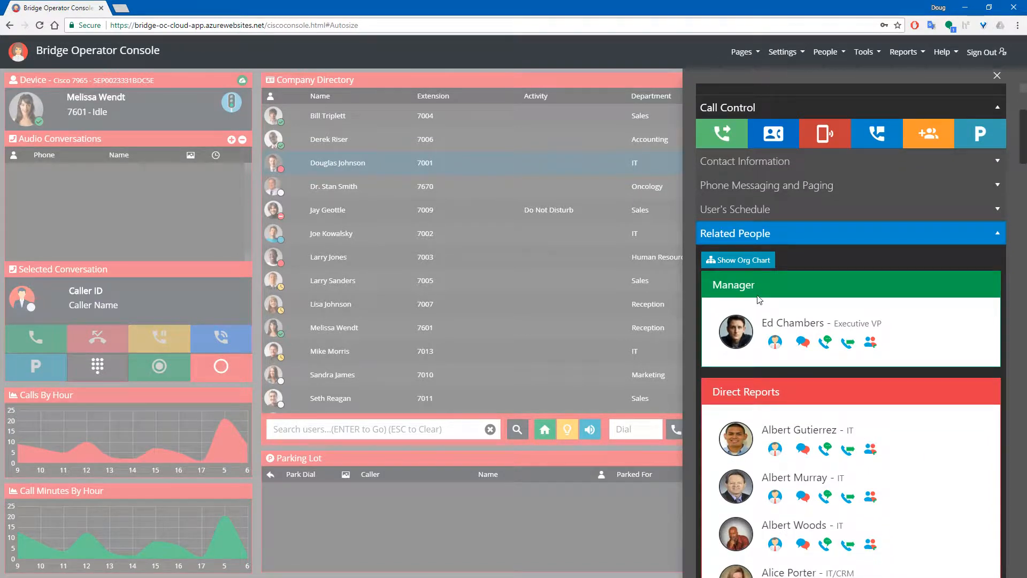
Look through the manager and direct reports listed under Related People and collapse the section.
scroll(793, 415, "down", 1)
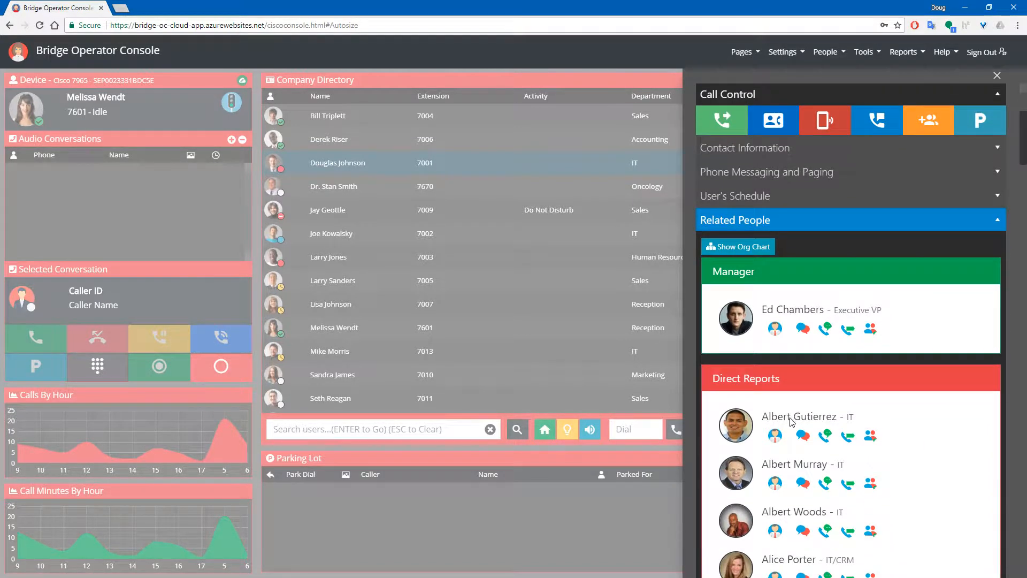
scroll(792, 419, "down", 3)
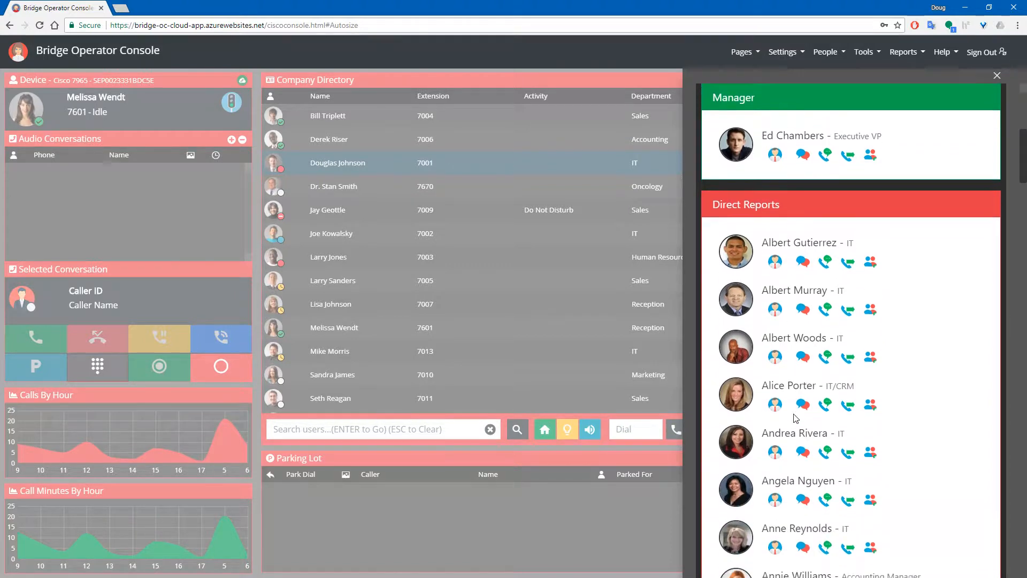
scroll(796, 418, "down", 2)
scroll(795, 417, "up", 7)
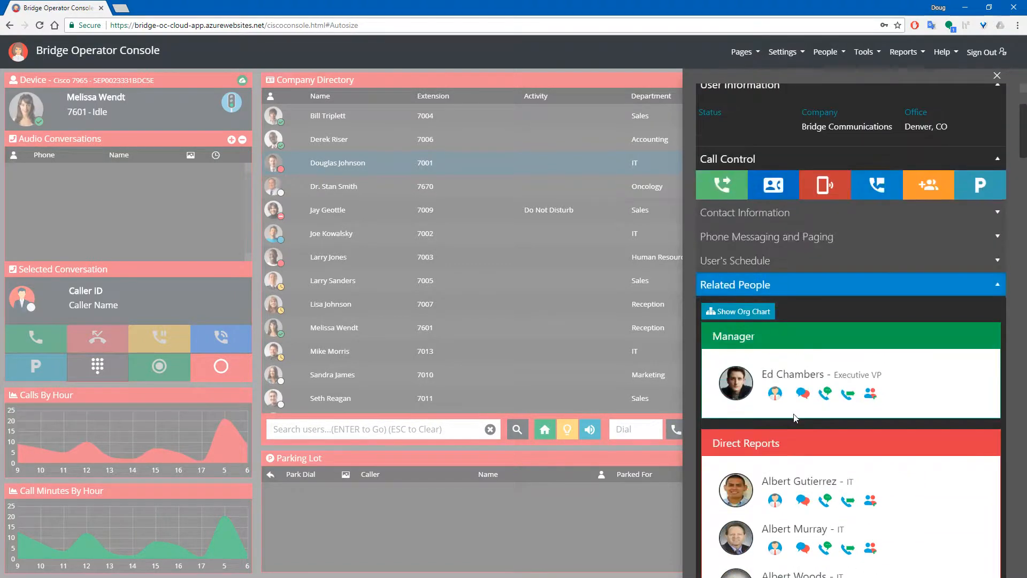
scroll(793, 418, "up", 2)
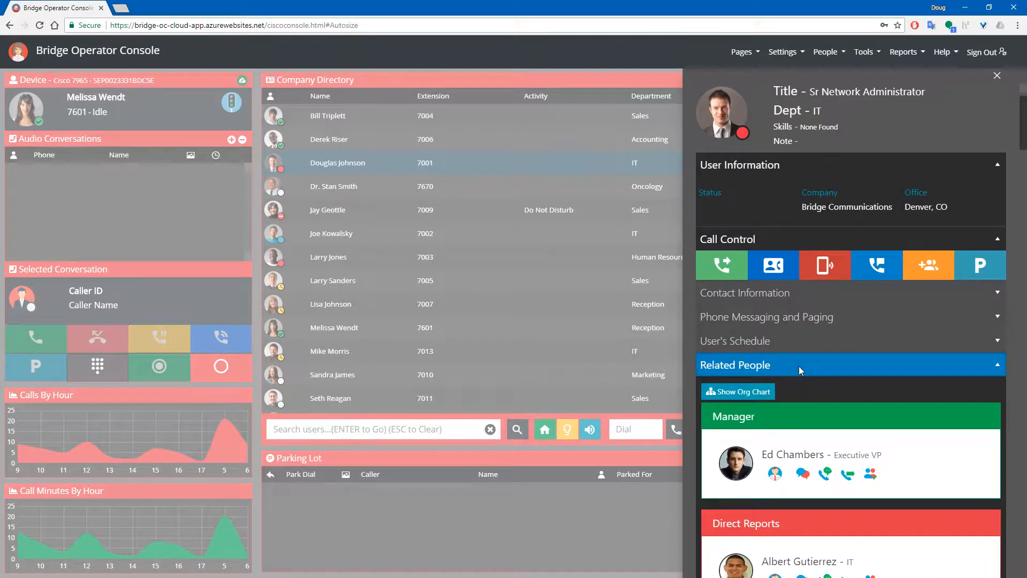
left_click(798, 365)
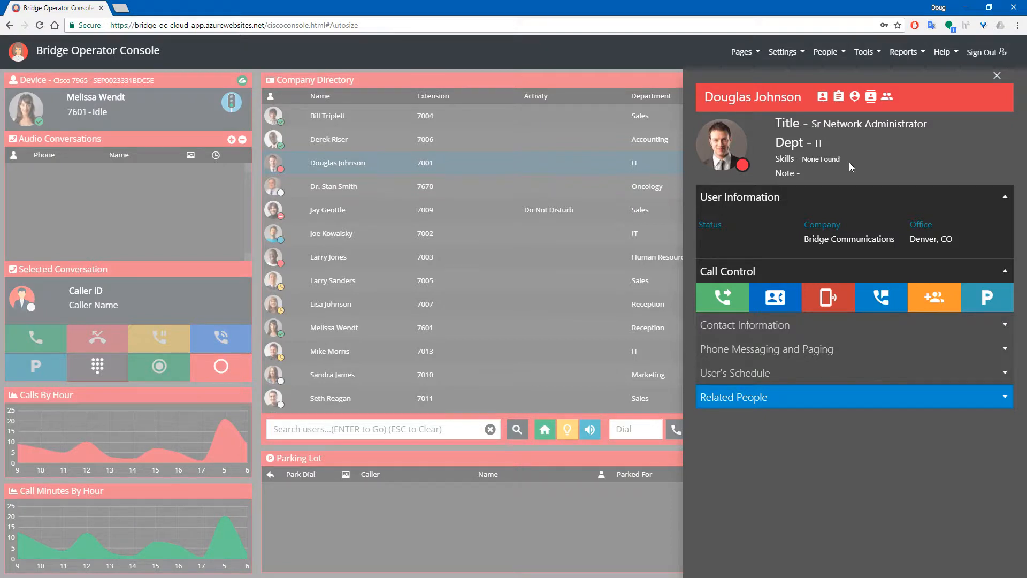
Collapse and re-expand User Information, briefly show Phone Messaging and Paging, and close the user's profile.
left_click(784, 197)
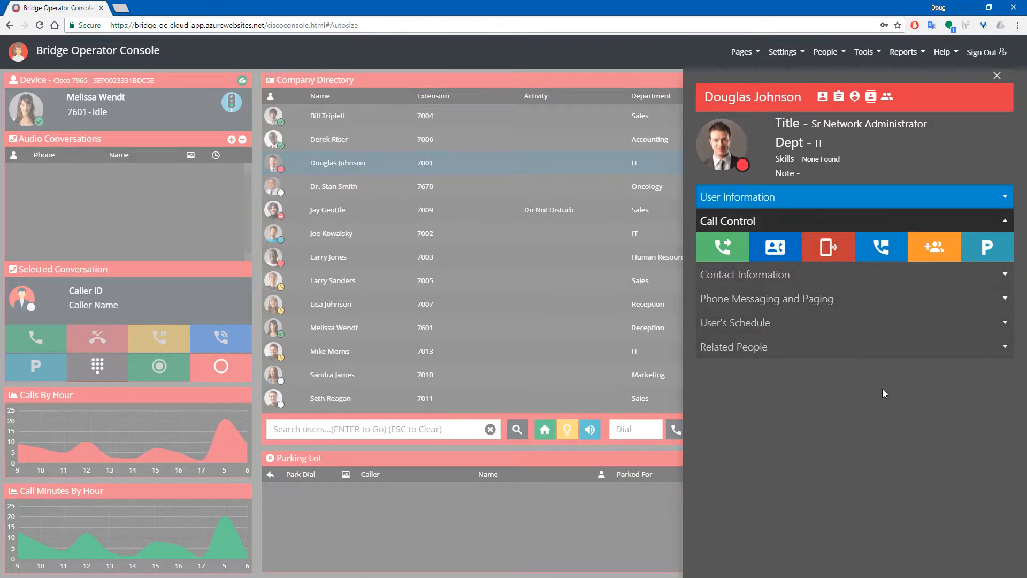
left_click(787, 201)
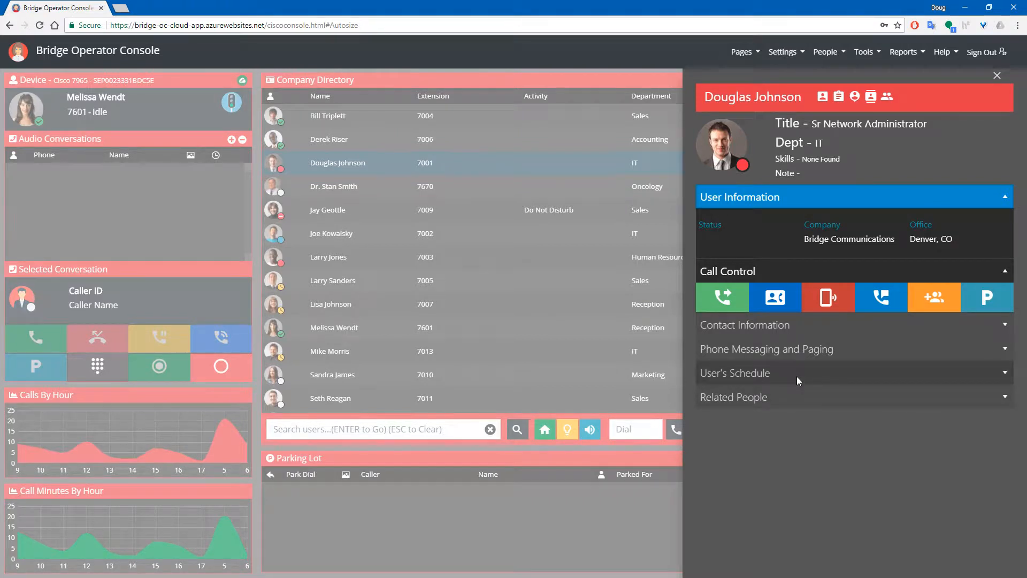
left_click(797, 354)
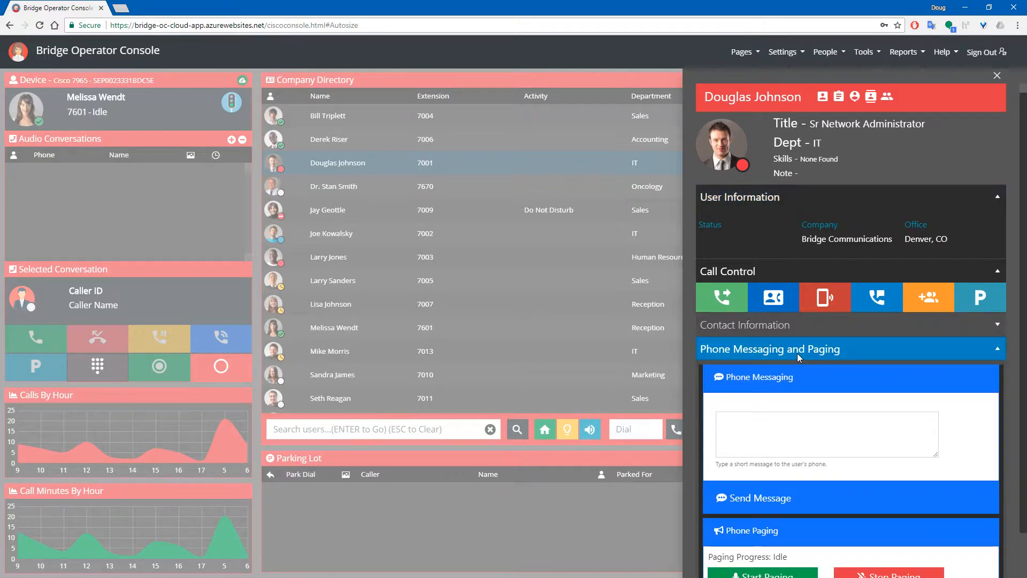
left_click(797, 355)
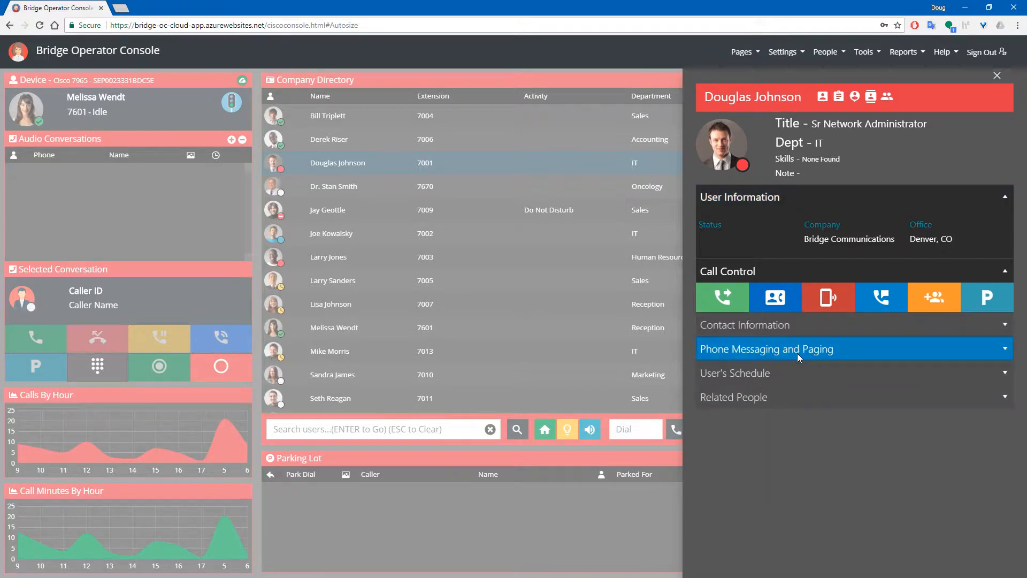
left_click(493, 294)
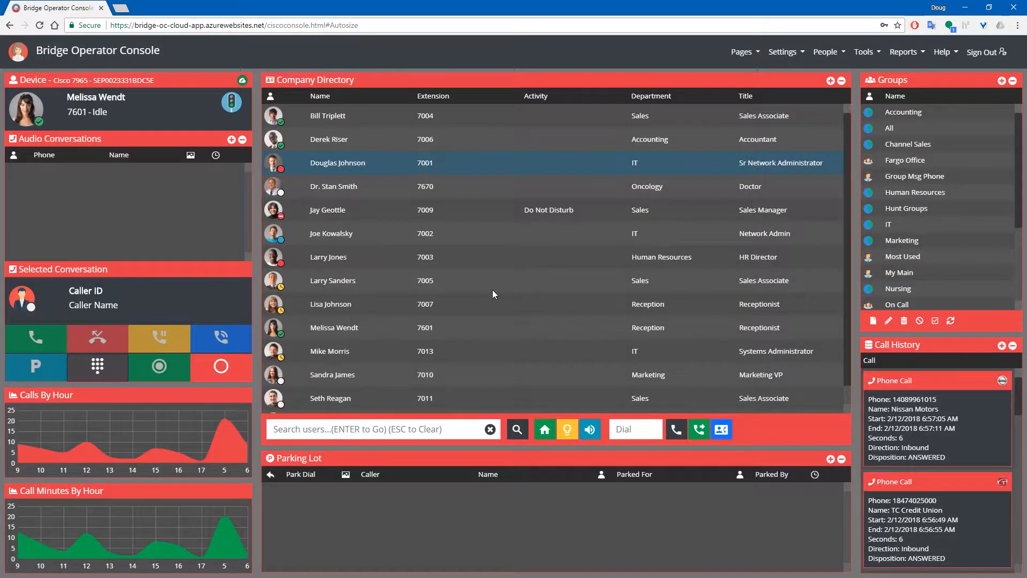
Answer the incoming Netflix call, transfer it directly to the Head Accountant, and check that person's activity in the directory.
left_click(14, 144)
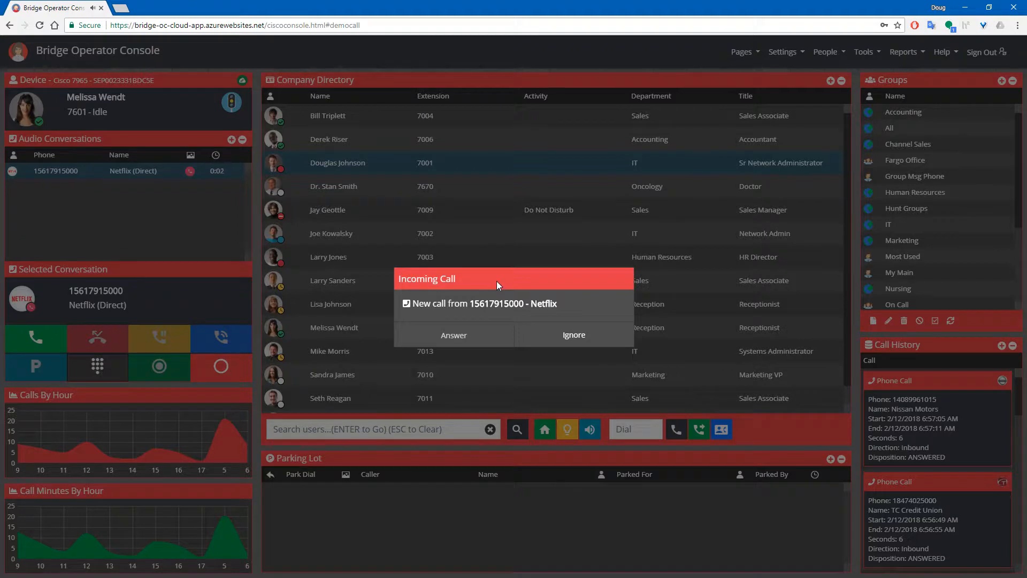
left_click(453, 335)
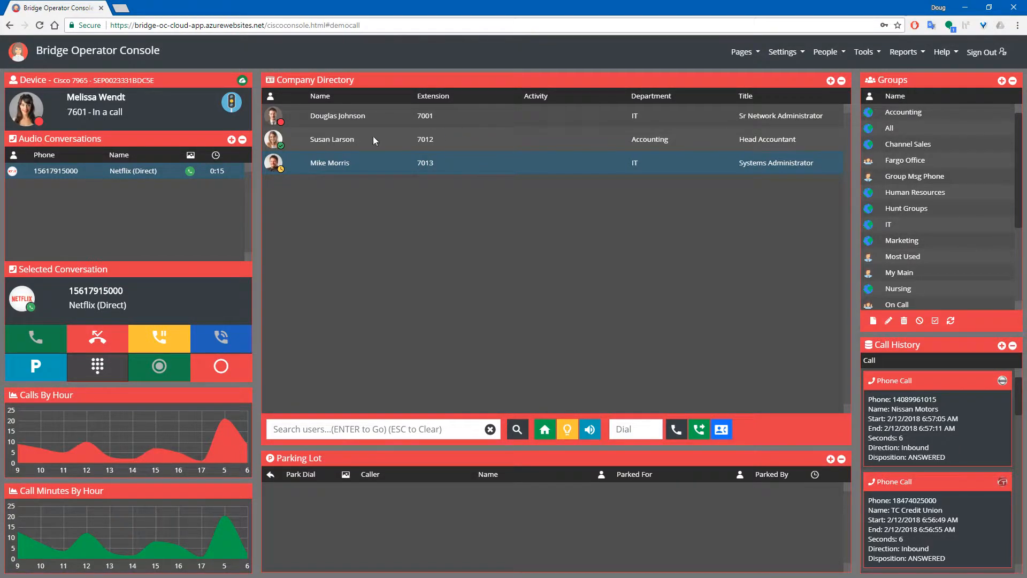
double_click(341, 138)
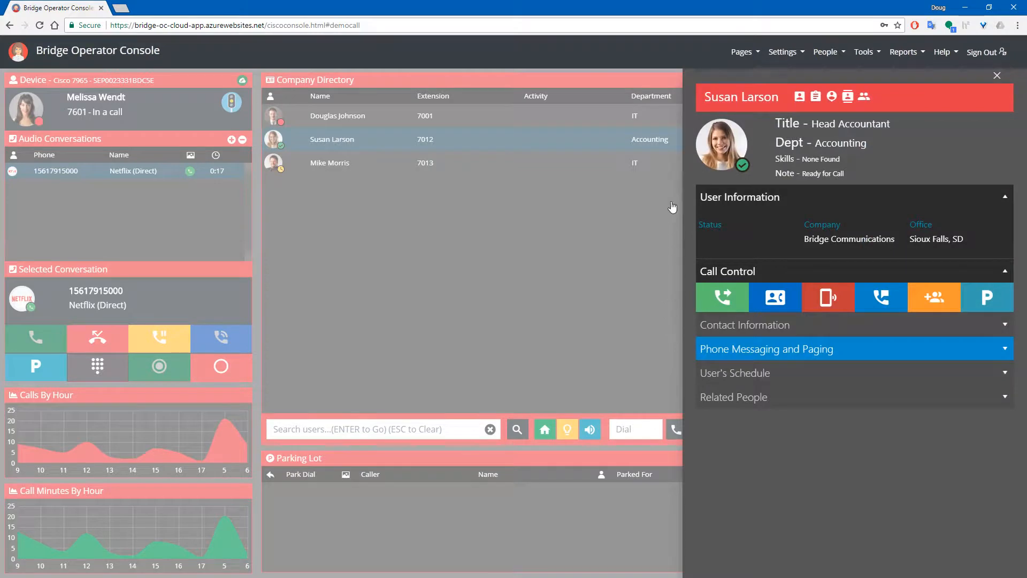
left_click(723, 297)
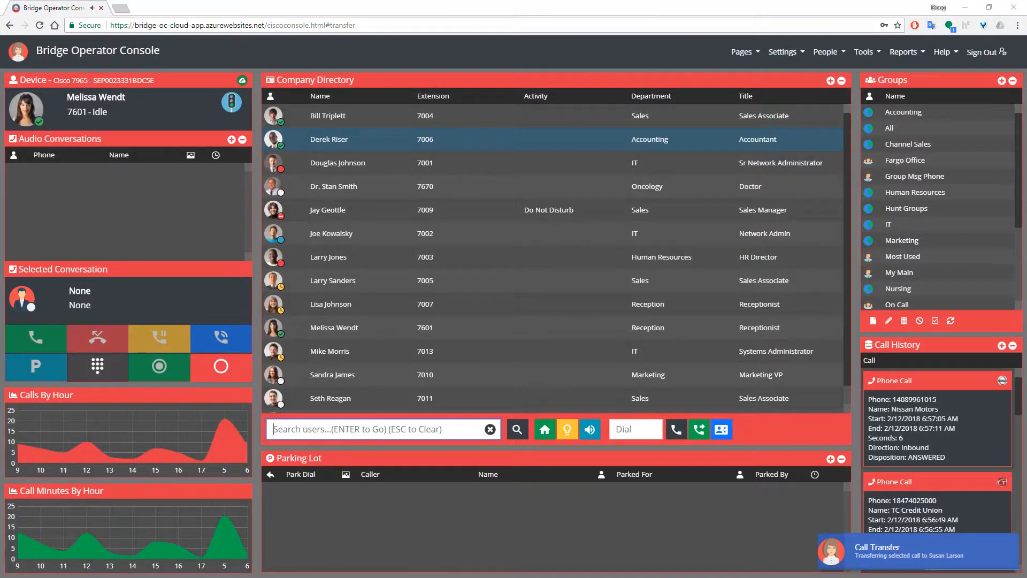
scroll(506, 361, "down", 1)
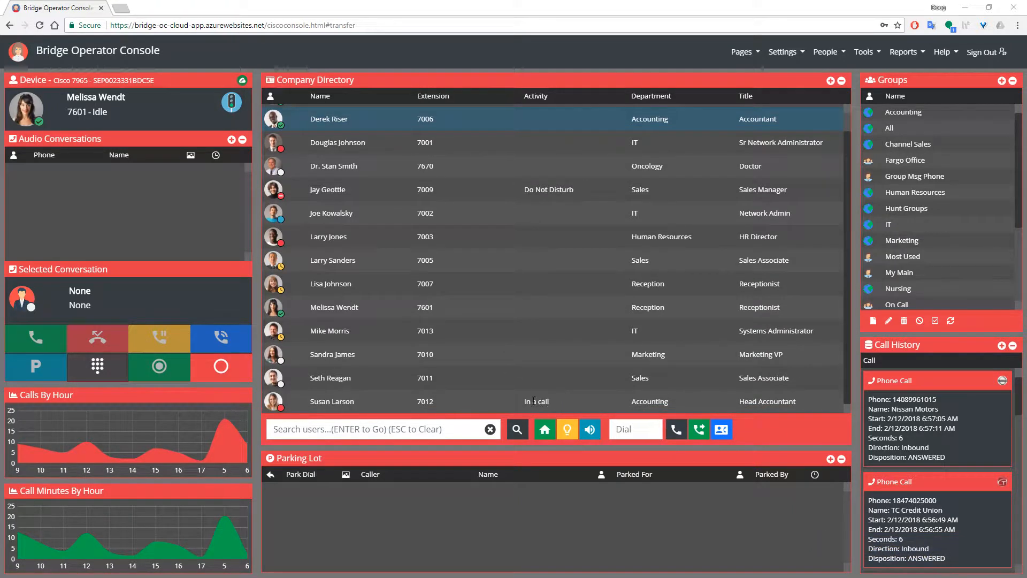
scroll(529, 396, "up", 1)
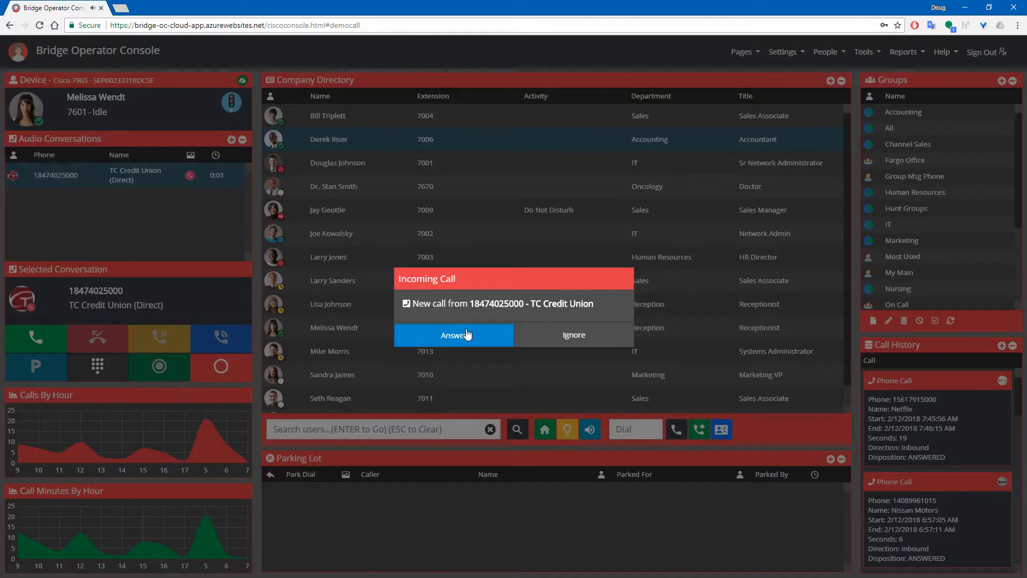
Answer the TC Credit Union call, complete a consult transfer to the Head Accountant, and check that person's activity in the directory.
left_click(467, 335)
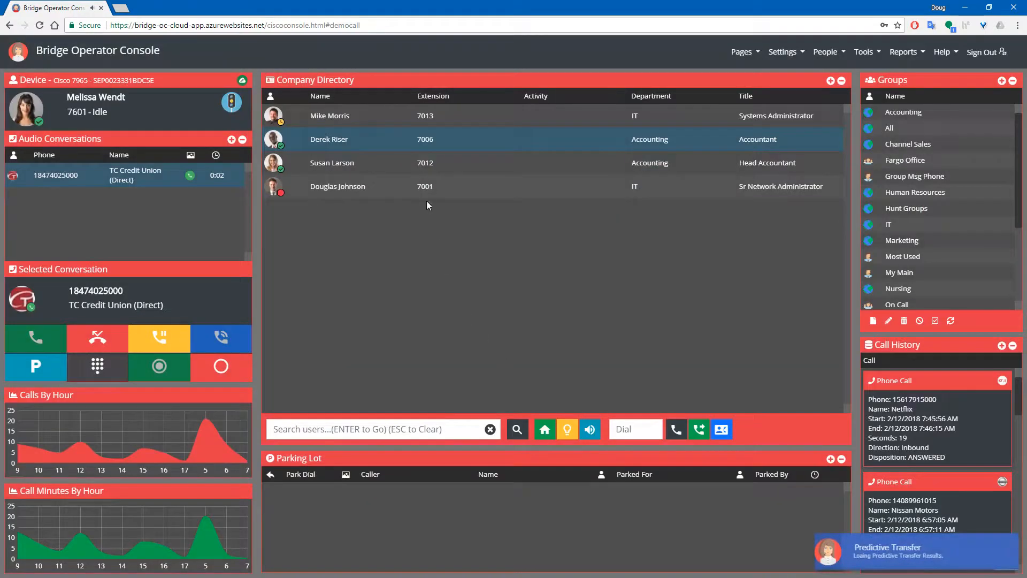
left_click(485, 166)
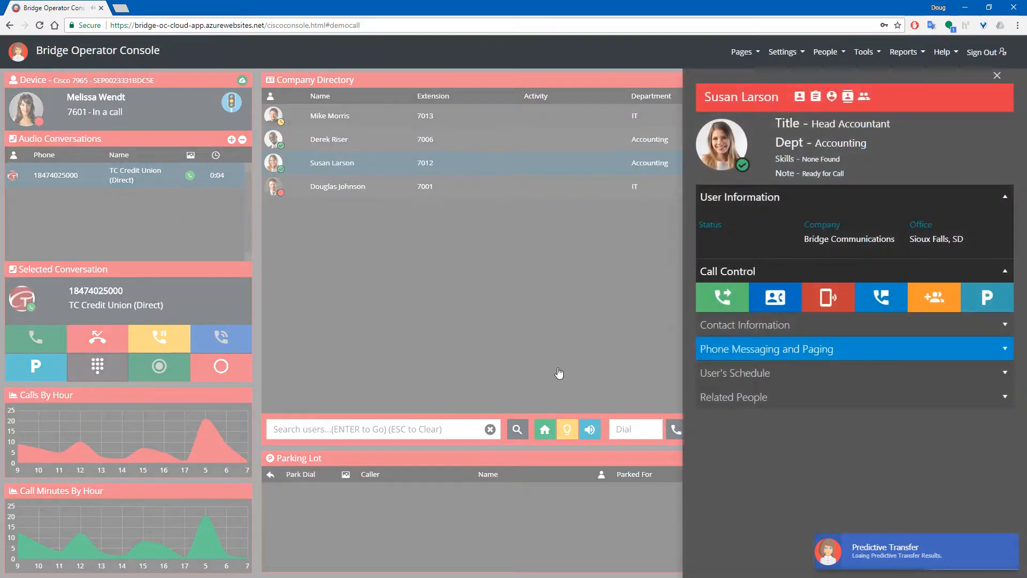
left_click(772, 298)
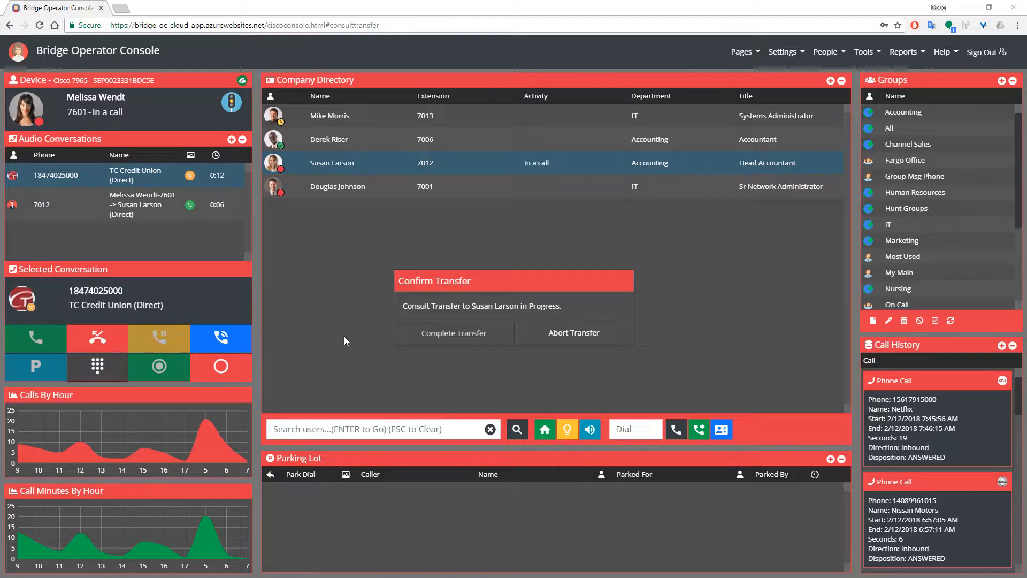
left_click(458, 333)
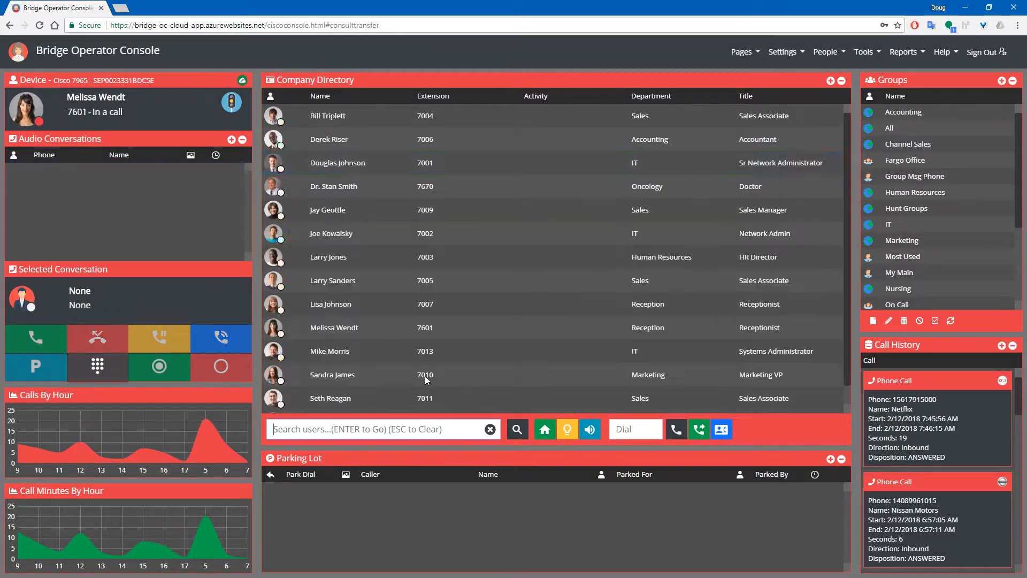
scroll(524, 342, "down", 1)
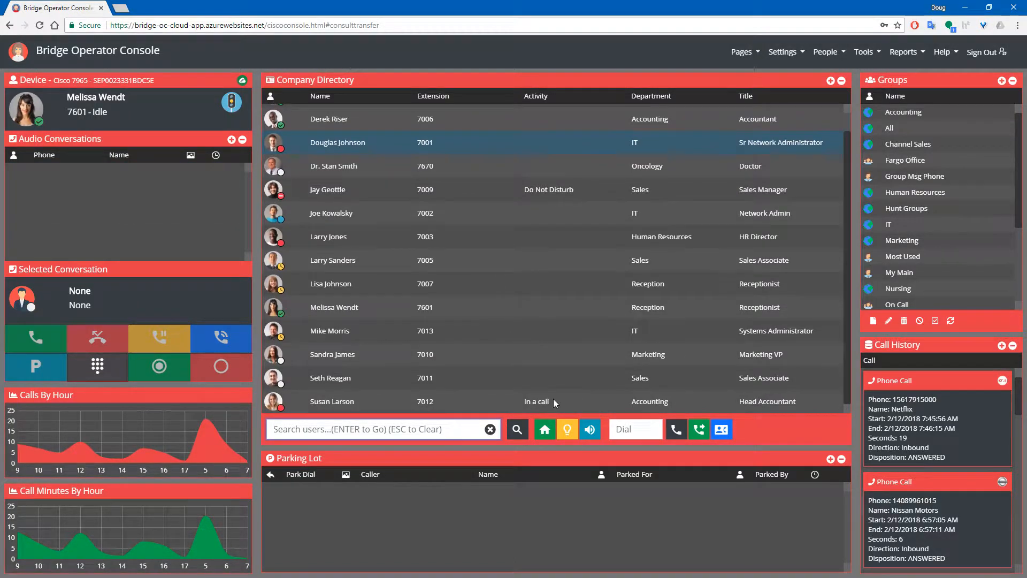
scroll(497, 341, "up", 1)
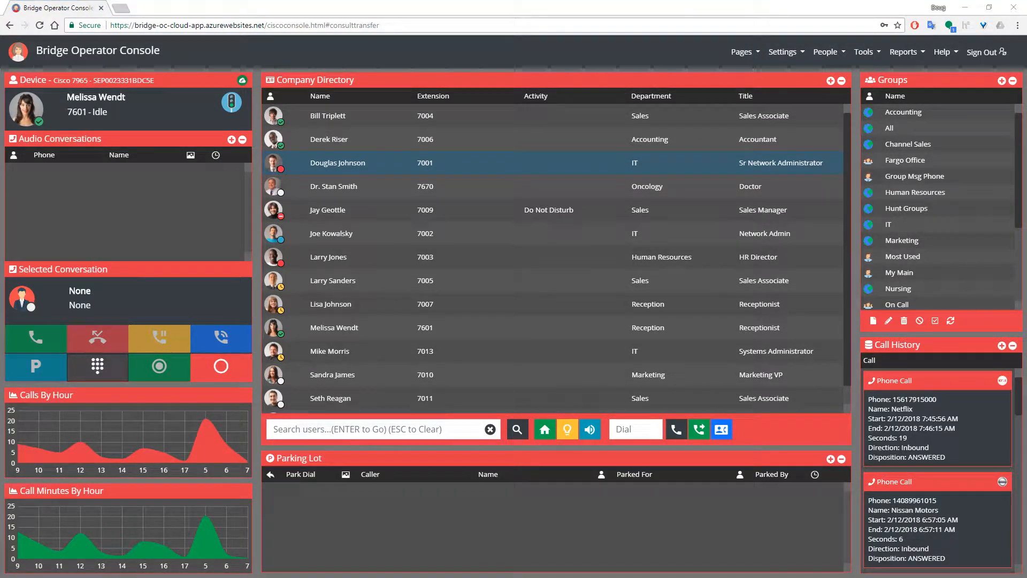
Answer the incoming Pepsi Cola call, place it on hold, and resume it.
left_click(12, 141)
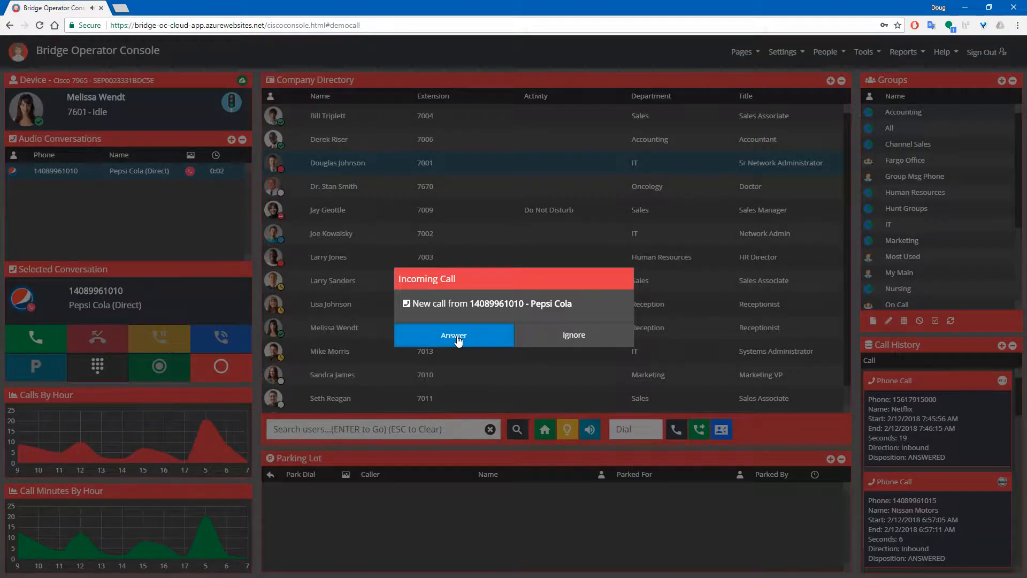
left_click(458, 340)
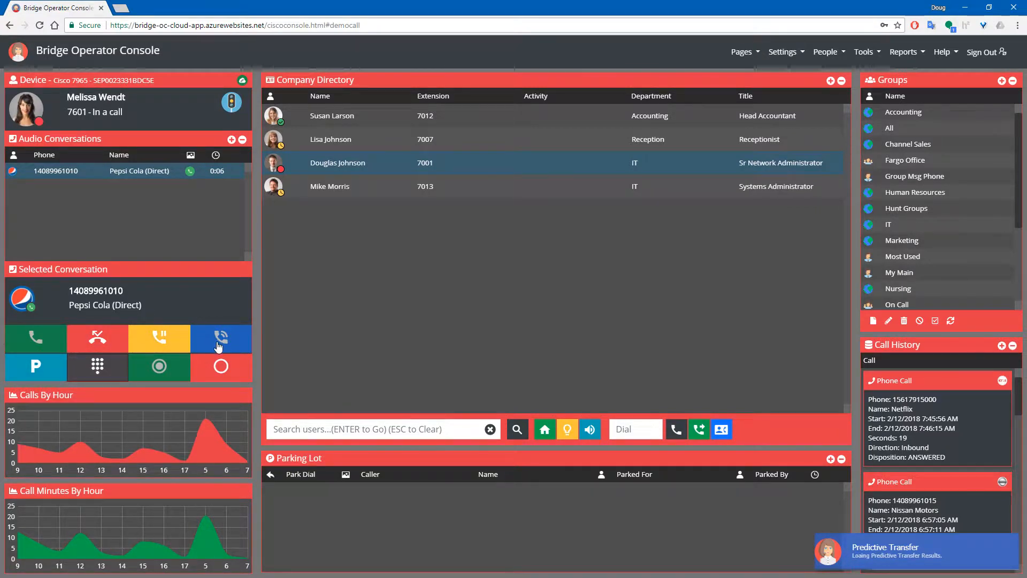
left_click(160, 337)
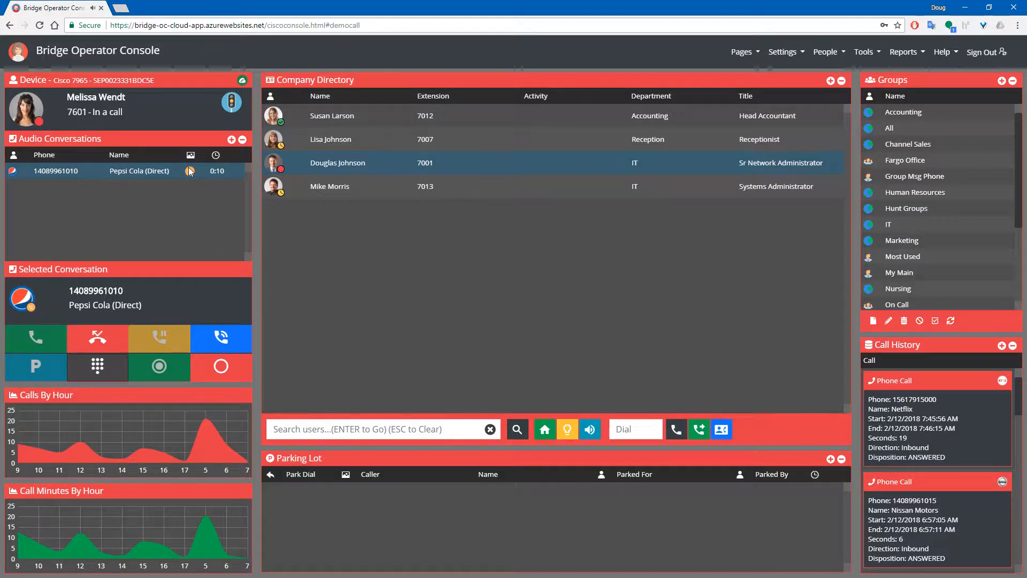
left_click(221, 338)
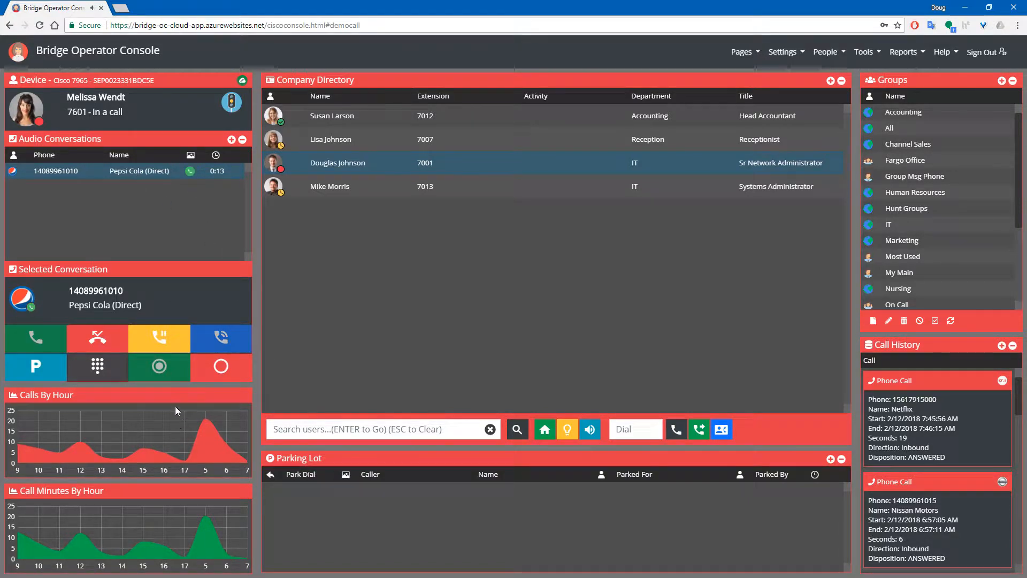
Park the Pepsi Cola call without assigning it to a user and retrieve it from the Parking Lot.
left_click(40, 373)
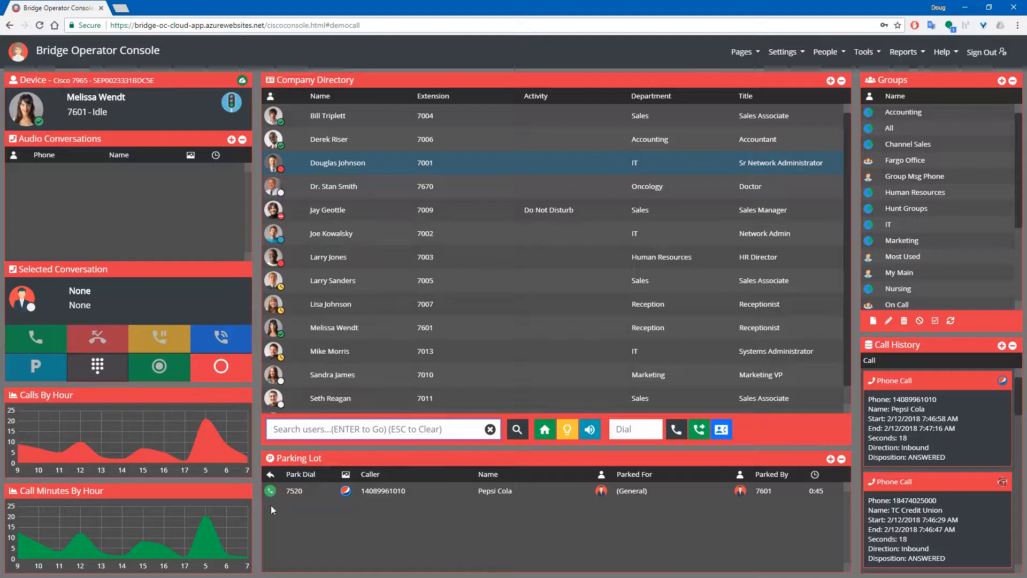
left_click(270, 491)
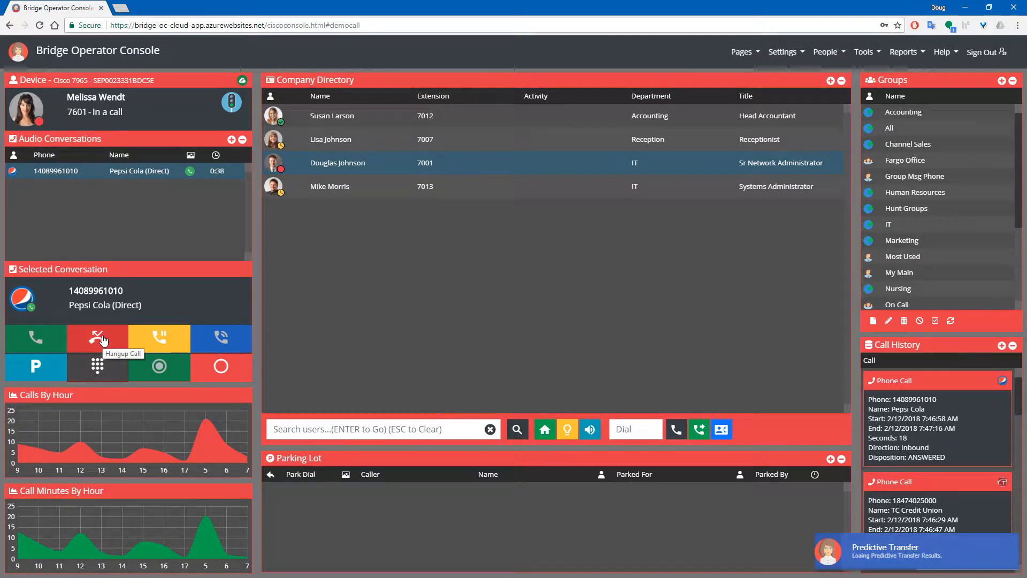
Park the Pepsi Cola call for the Head Accountant and dial the parked call from that user's Cisco IP Communicator.
left_click(362, 125)
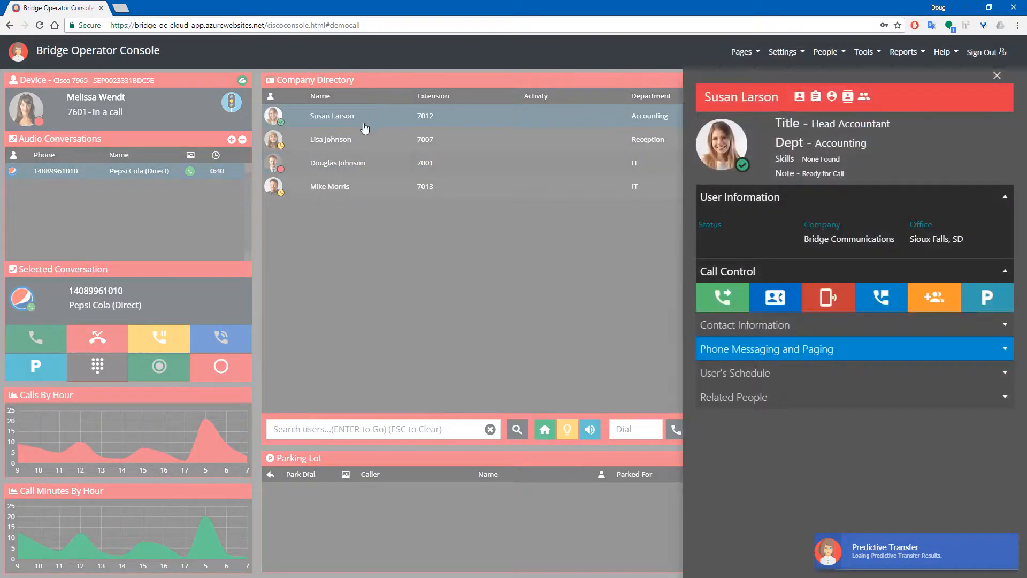
left_click(987, 298)
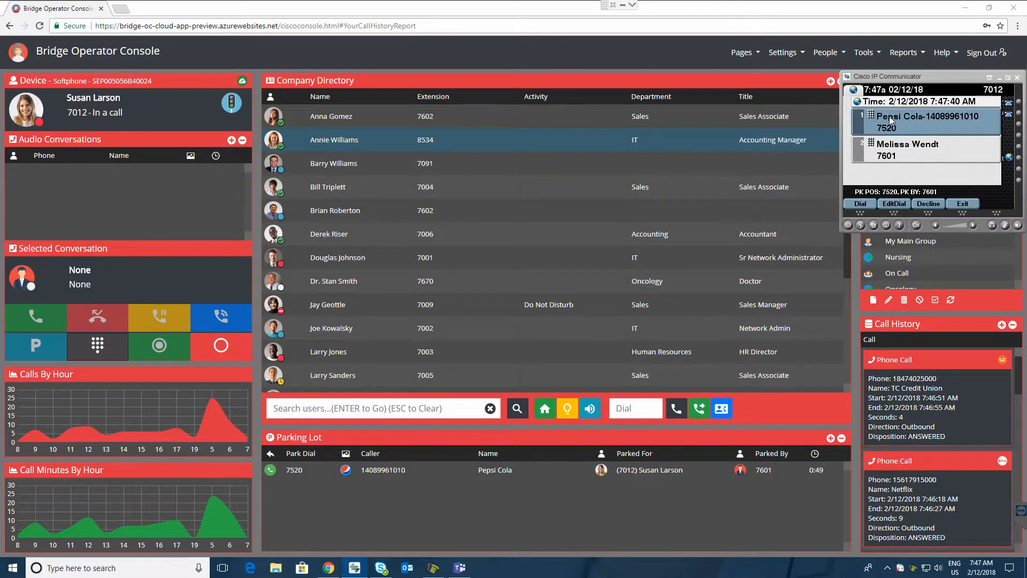
left_click(860, 203)
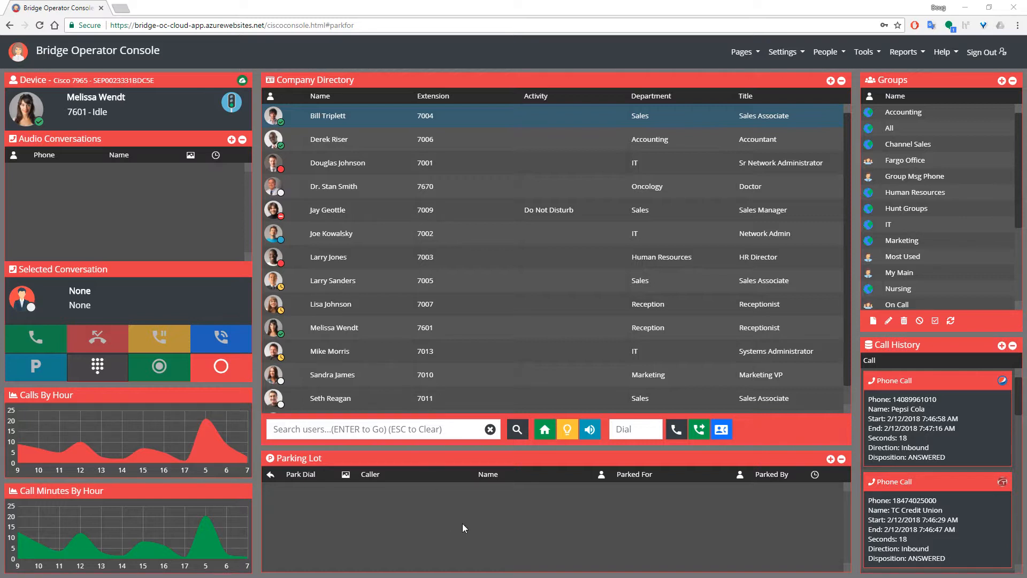
Open the Excluded Objects settings and look through the excluded extensions and excluded groups.
left_click(780, 53)
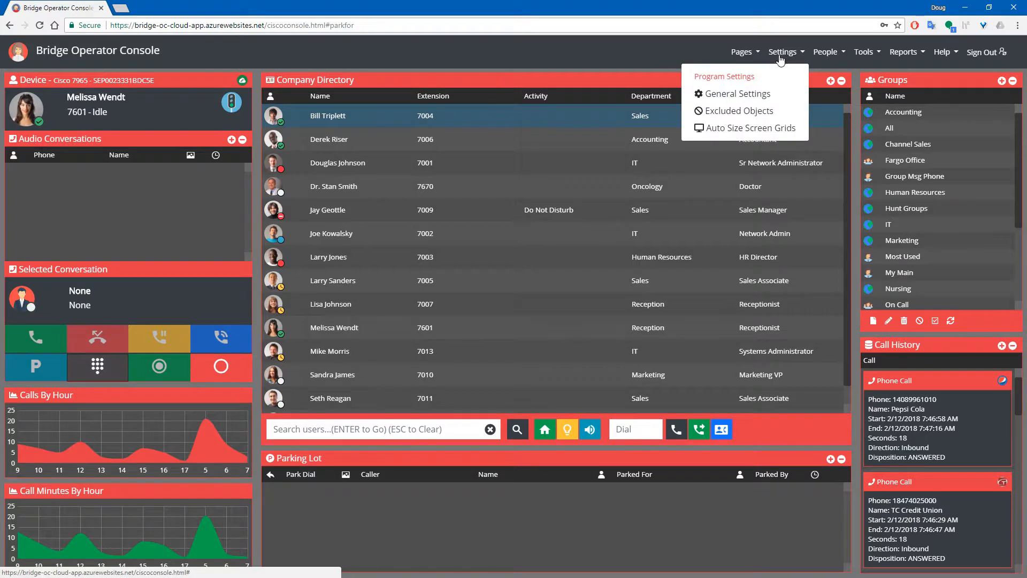
left_click(761, 111)
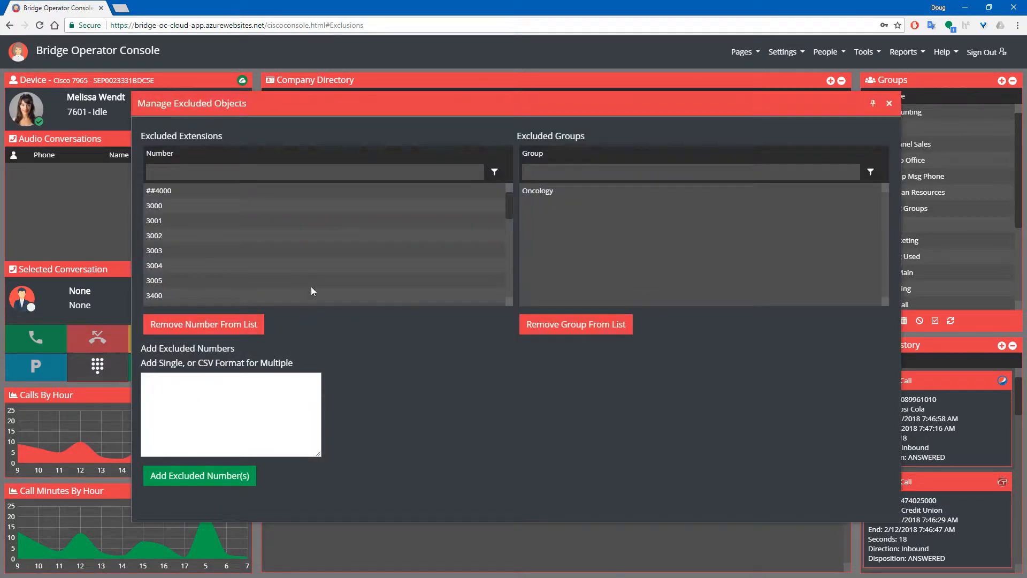
scroll(231, 214, "down", 10)
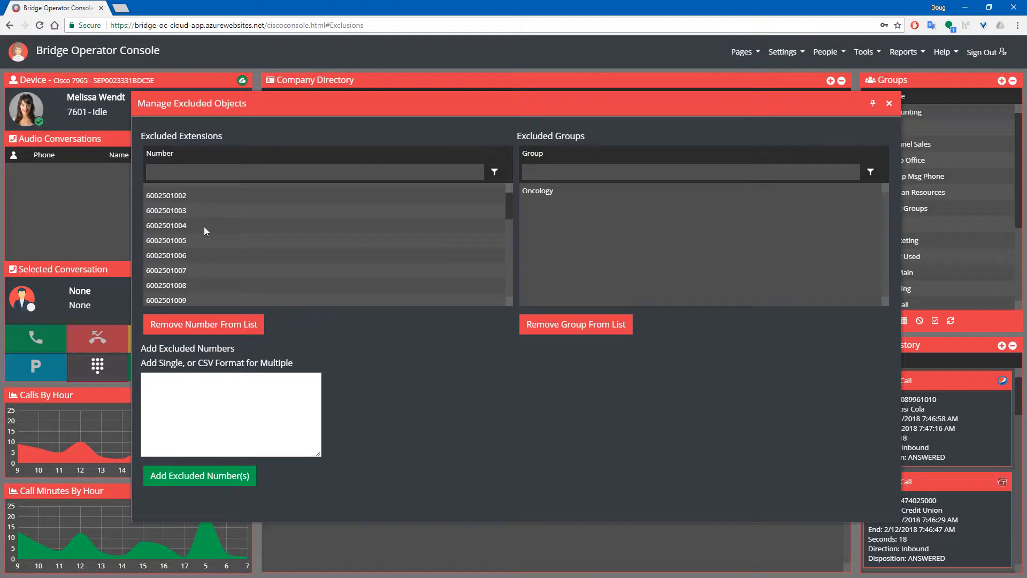
scroll(203, 227, "down", 20)
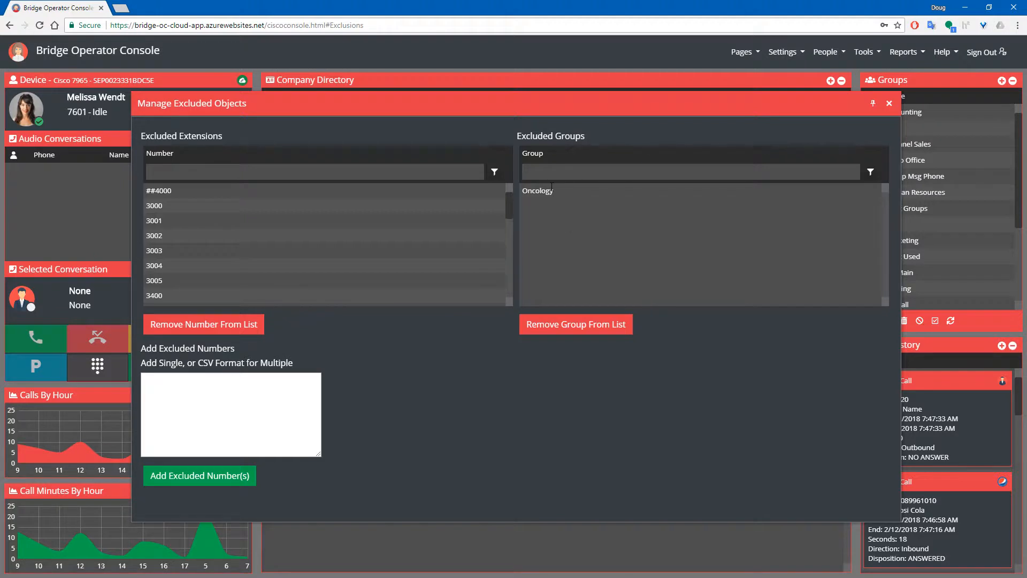
Enter the field for adding excluded numbers and close the Excluded Objects settings without adding any.
left_click(247, 386)
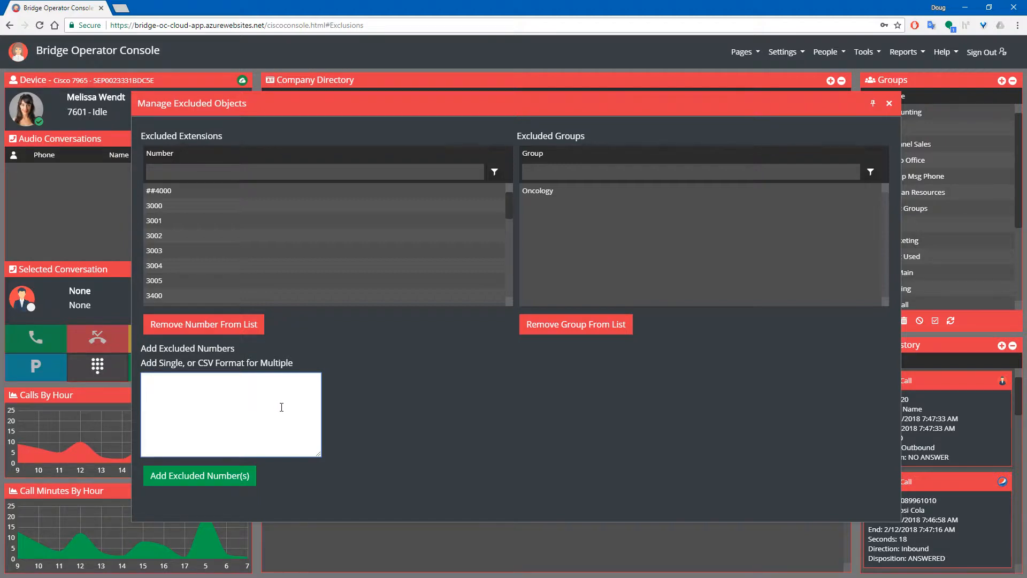
left_click(889, 104)
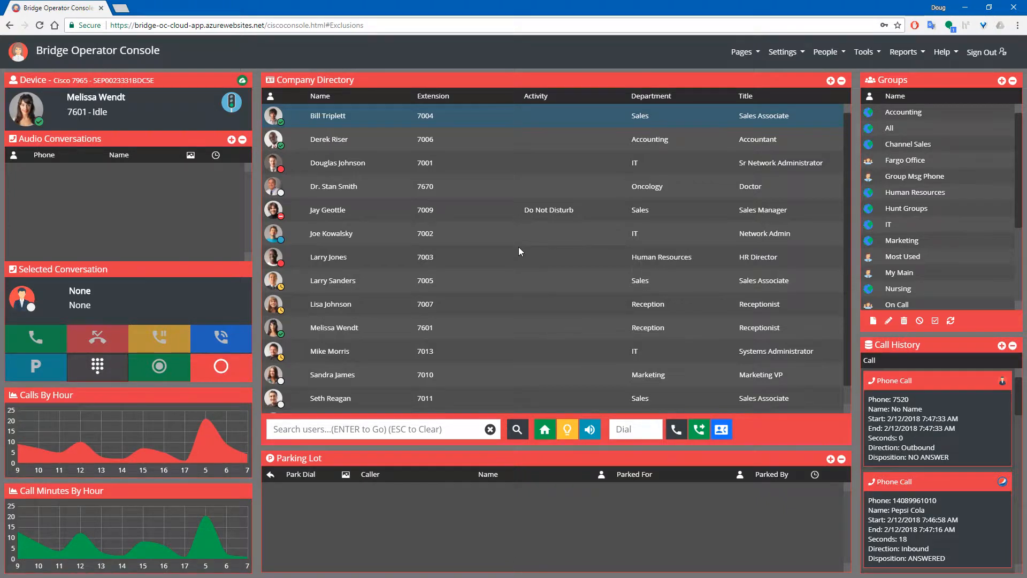
Open the My Main group for editing, try selecting a member and searching for a user by first name, and close it without changes.
left_click(889, 322)
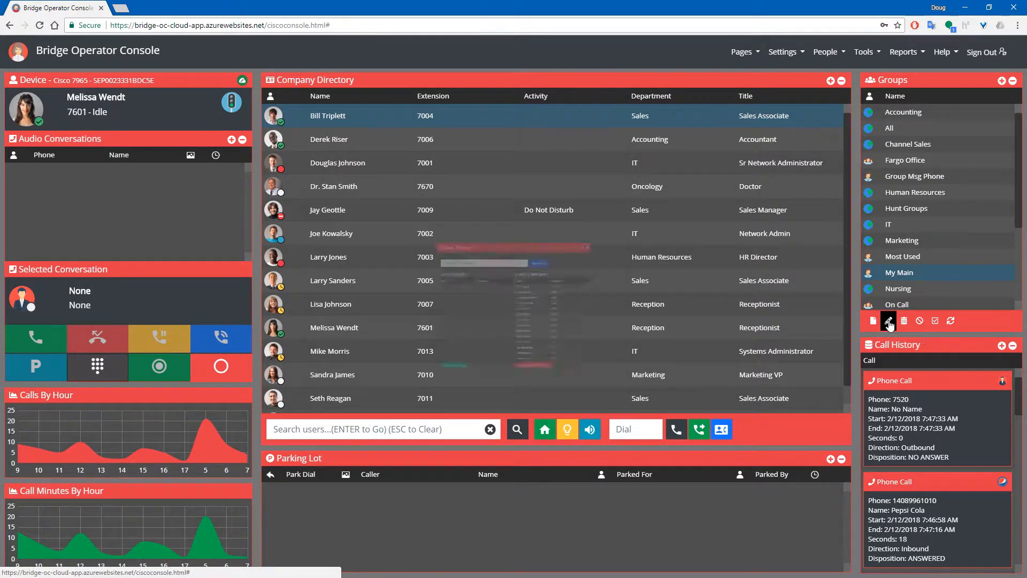
left_click(557, 326)
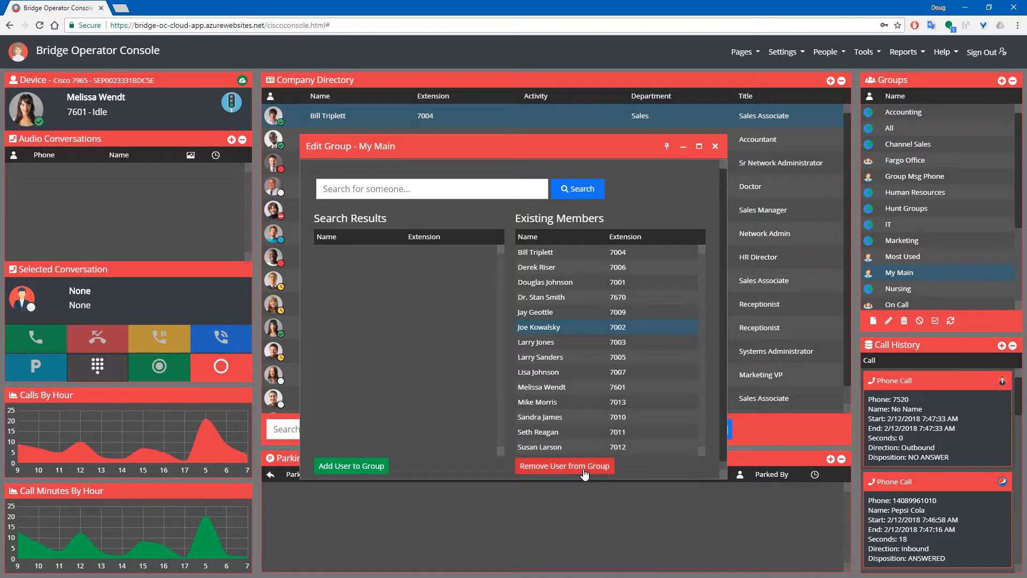
left_click(389, 190)
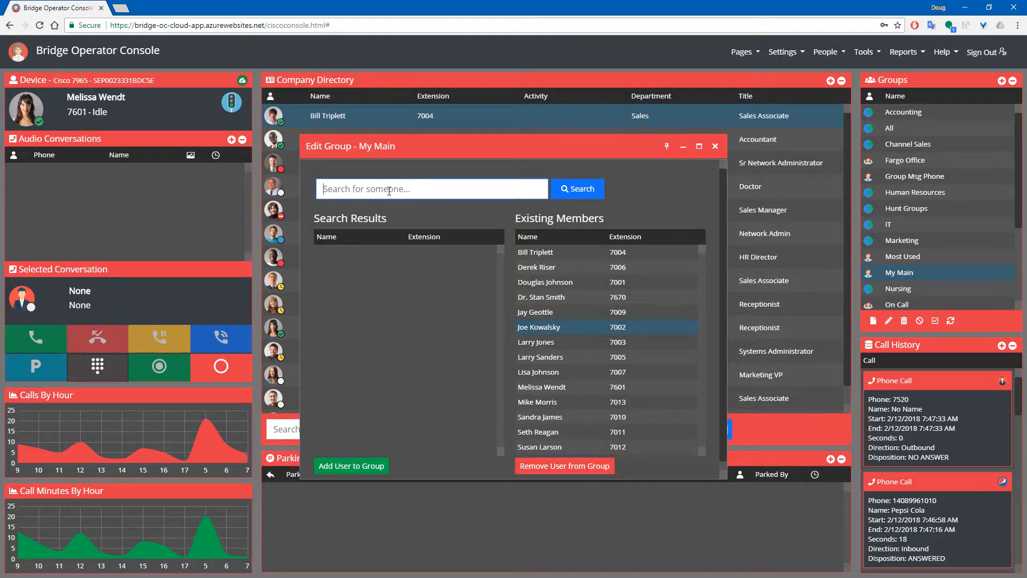
type("doug")
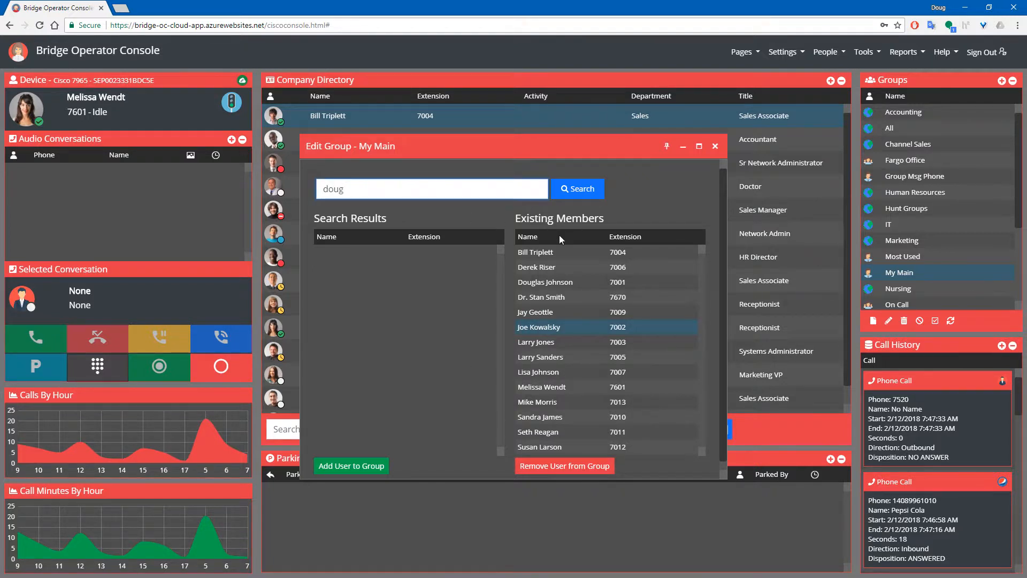
left_click(584, 185)
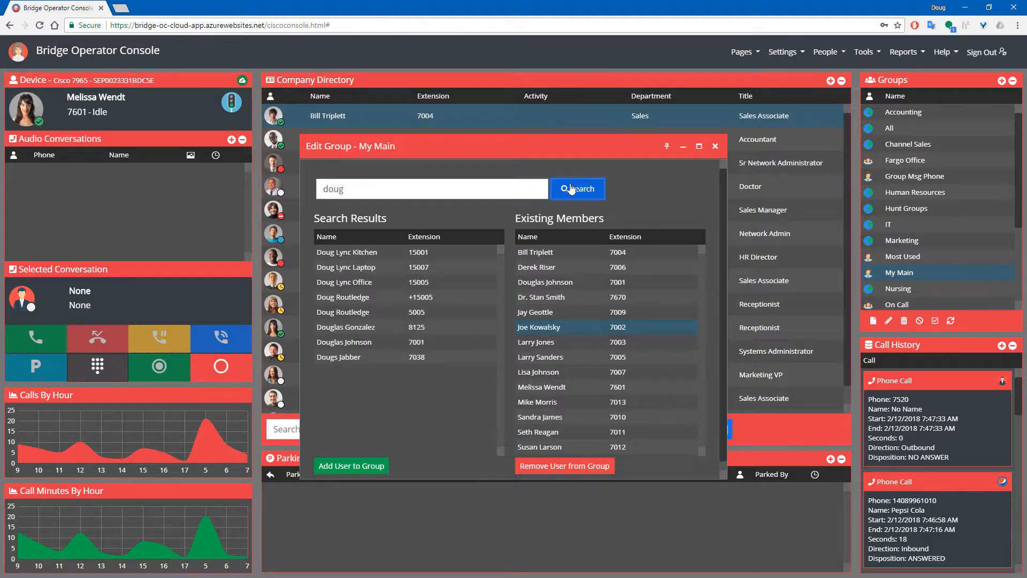
left_click(369, 313)
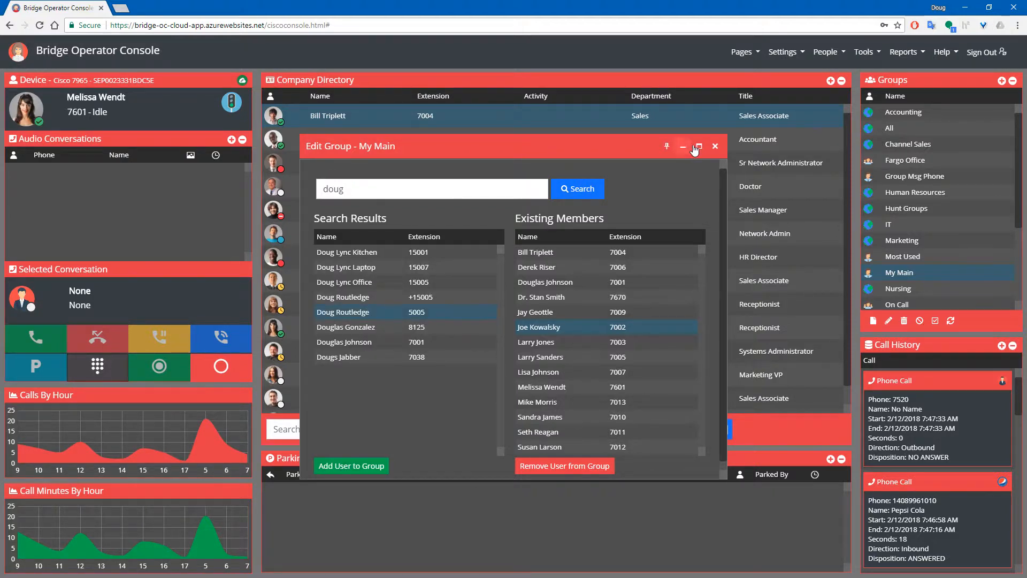
left_click(715, 146)
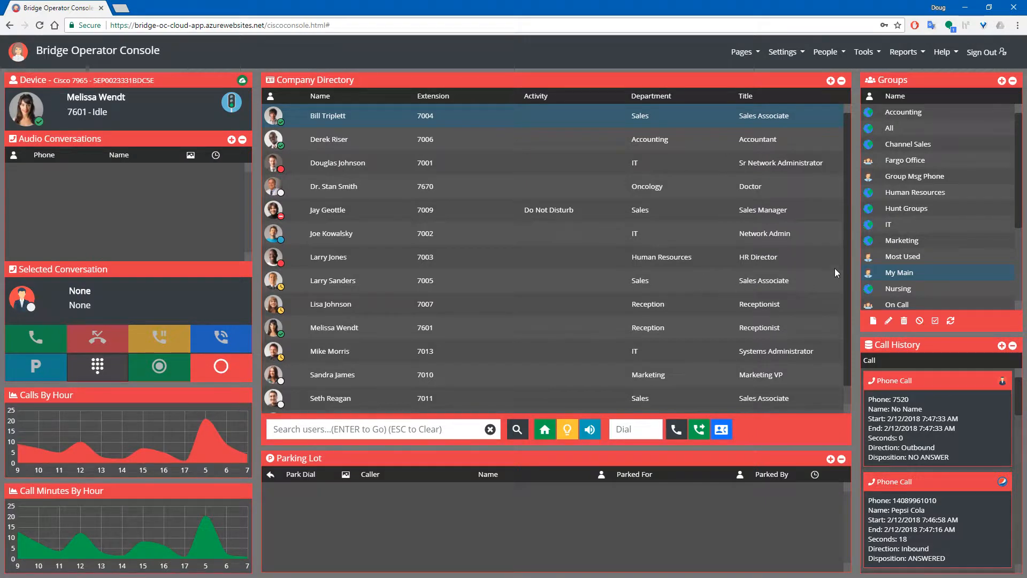
Search the company directory by a user's first name and by "sales", clearing the search each time.
left_click(345, 428)
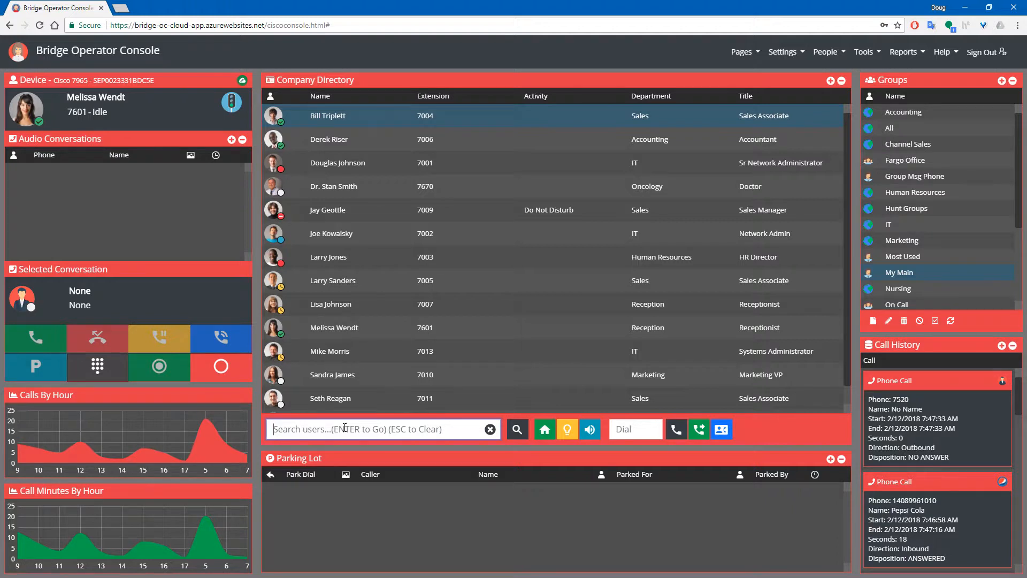
type("susan")
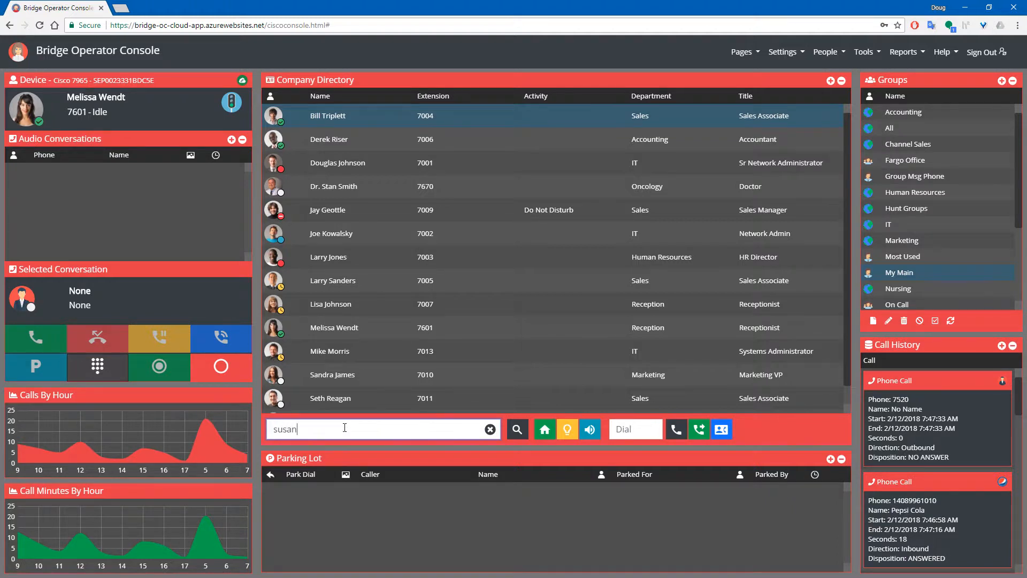
key("Return")
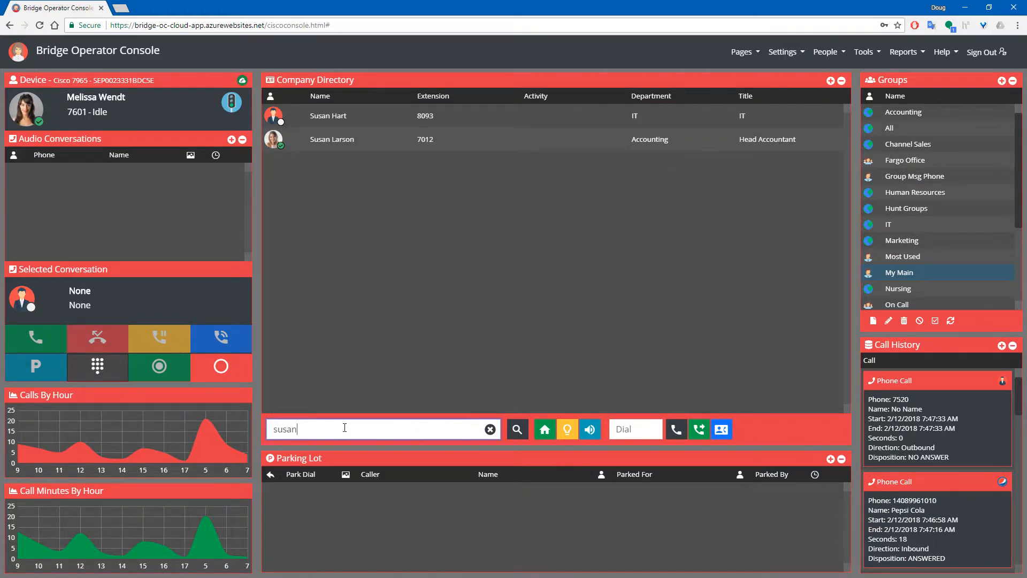
key("Escape")
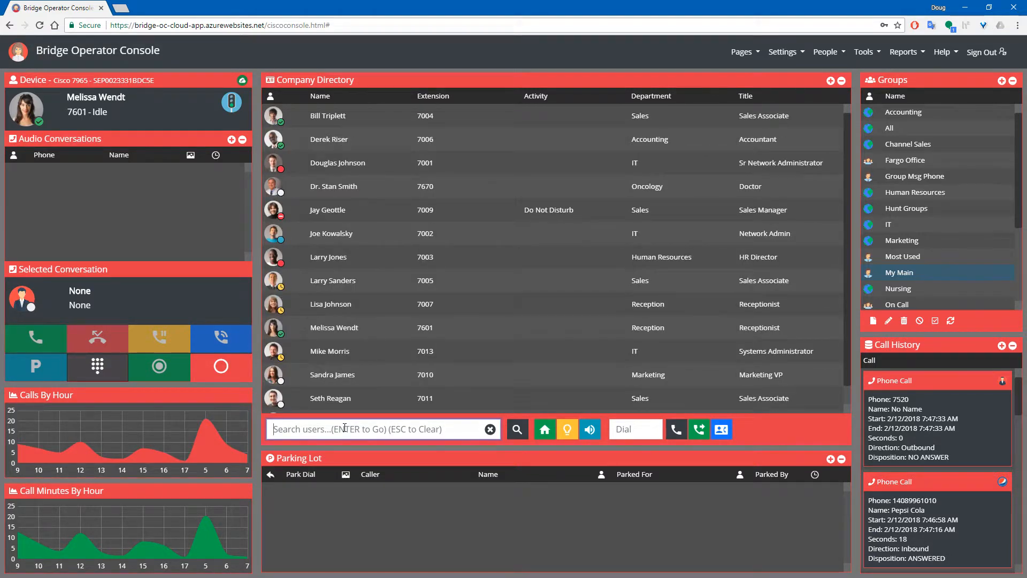
type("sales")
key("Return")
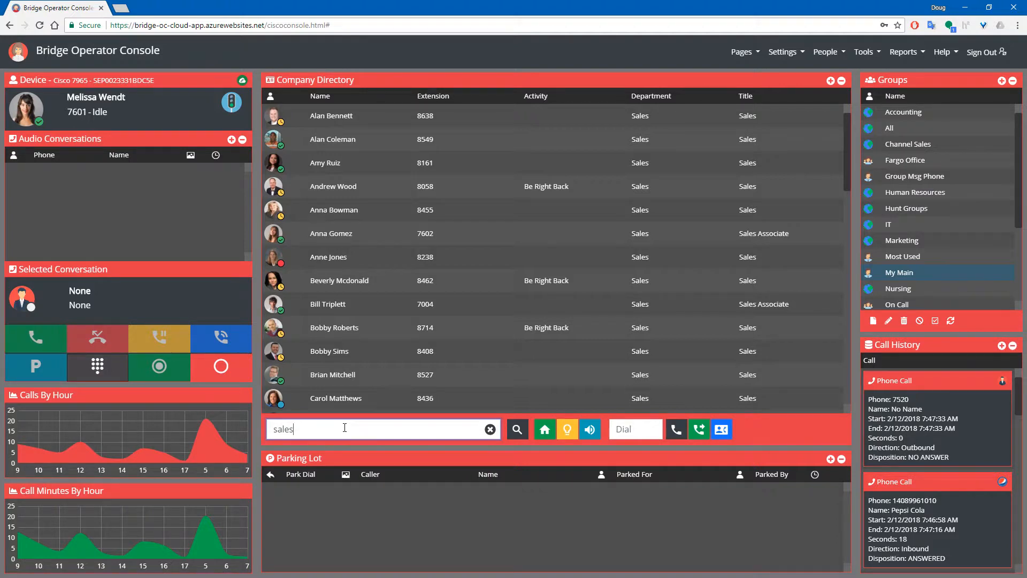
key("Escape")
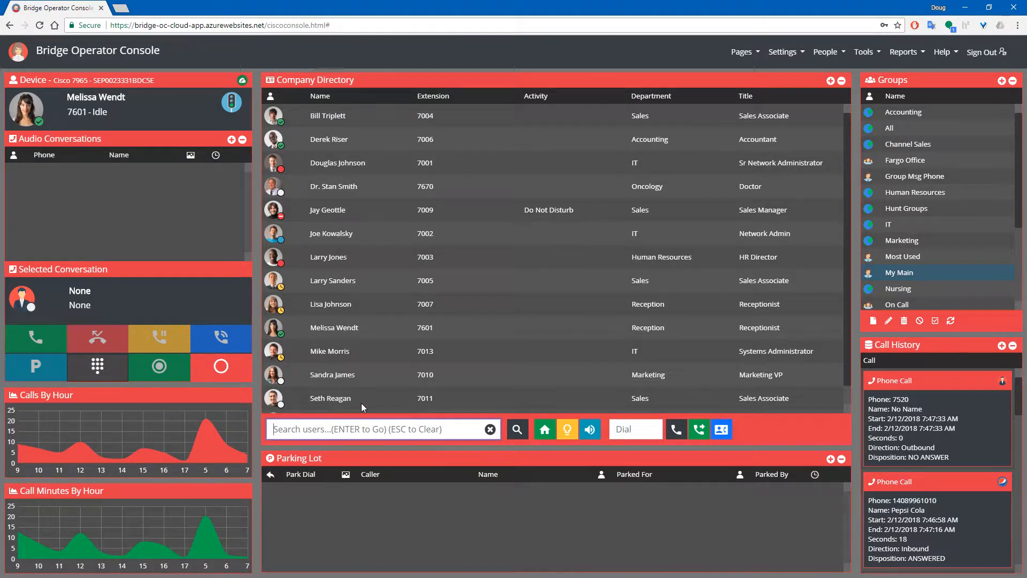
Answer the incoming Pepsi Cola and Netflix calls and transfer the Netflix call to the Head Accountant.
left_click(12, 142)
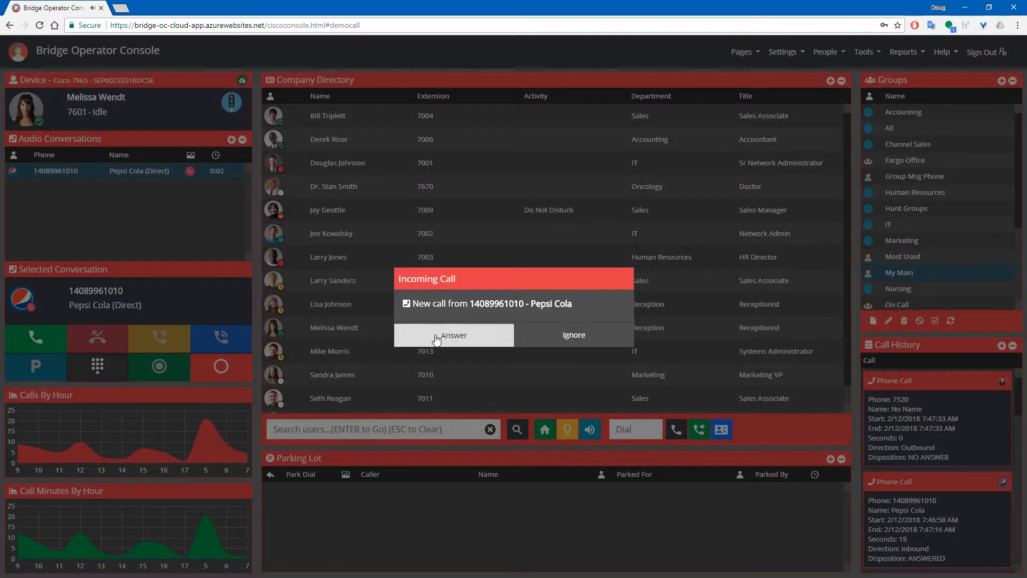
left_click(443, 342)
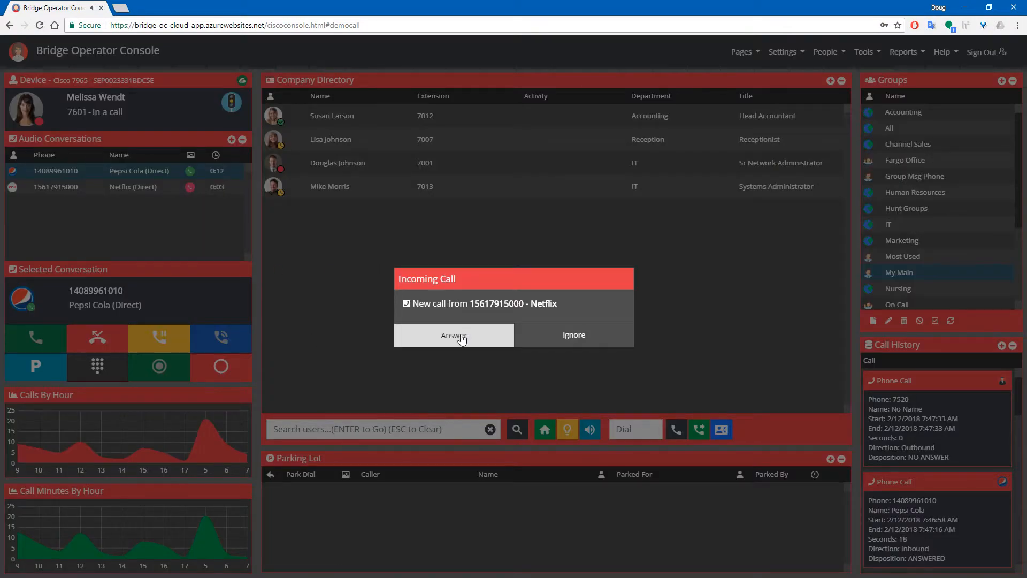
left_click(462, 329)
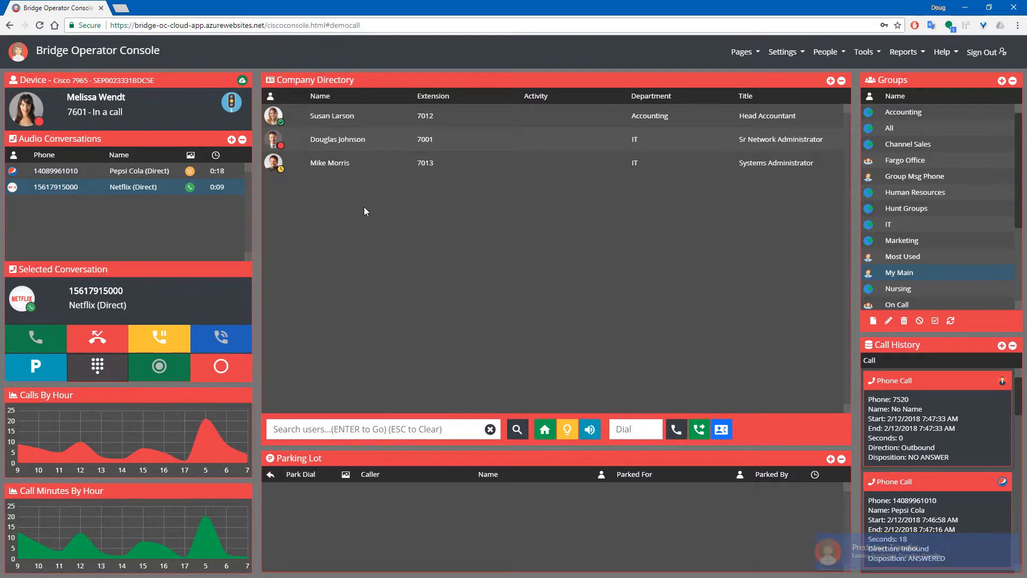
left_click(381, 118)
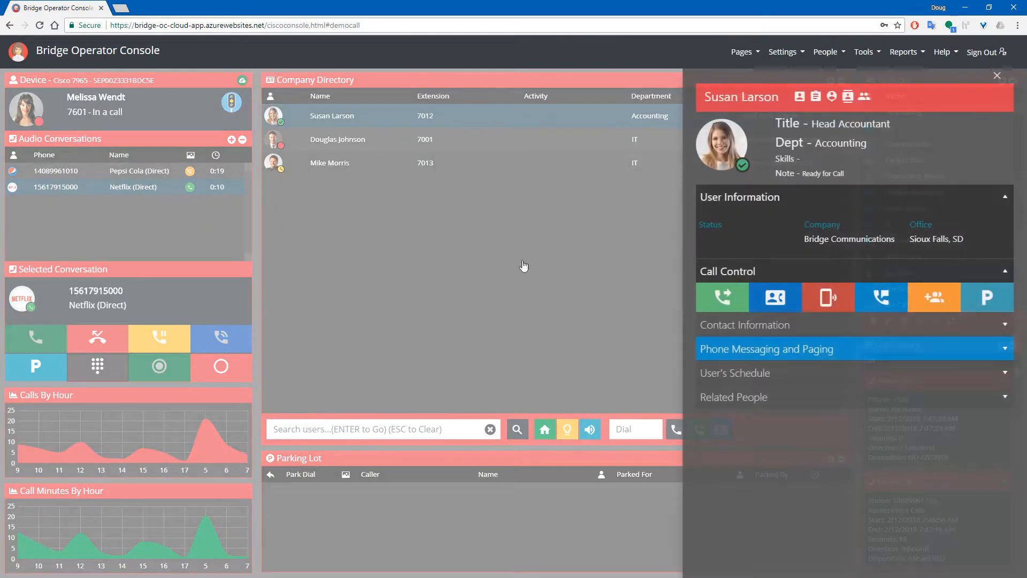
left_click(723, 293)
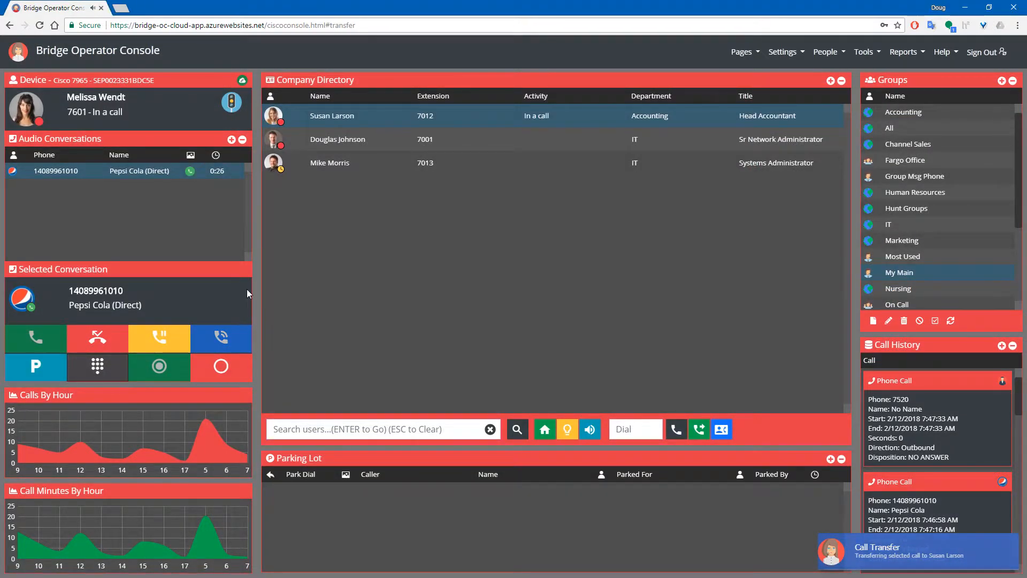
Park the Pepsi Cola call for the Systems Administrator, and retrieve it from the Parking Lot to end it.
left_click(340, 161)
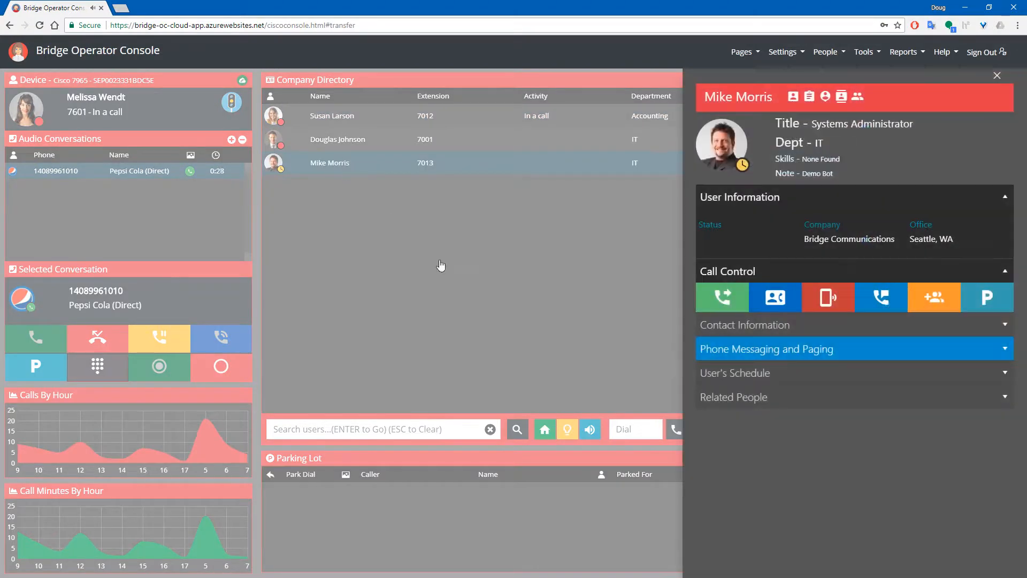
left_click(986, 297)
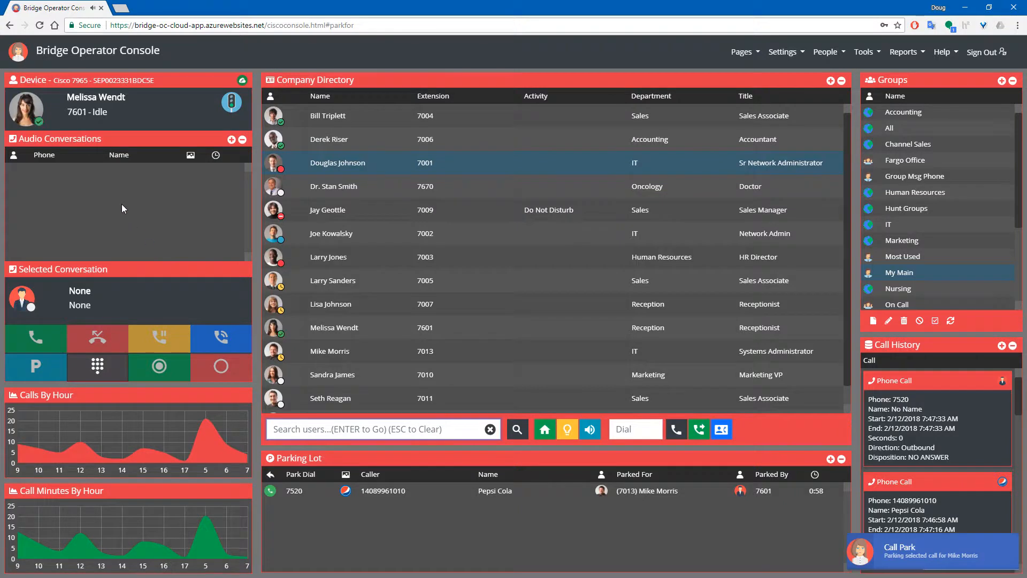
left_click(270, 490)
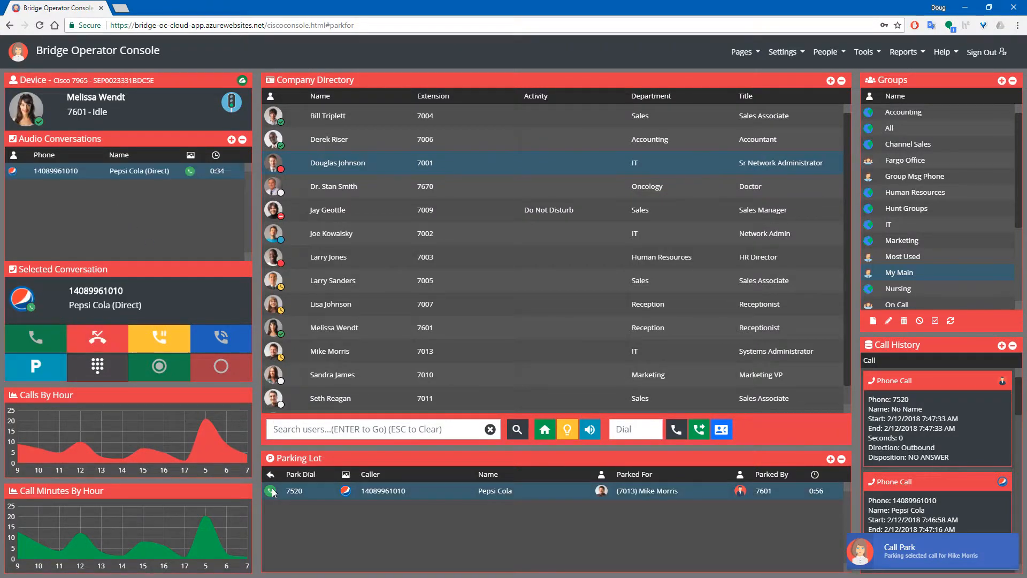
left_click(102, 341)
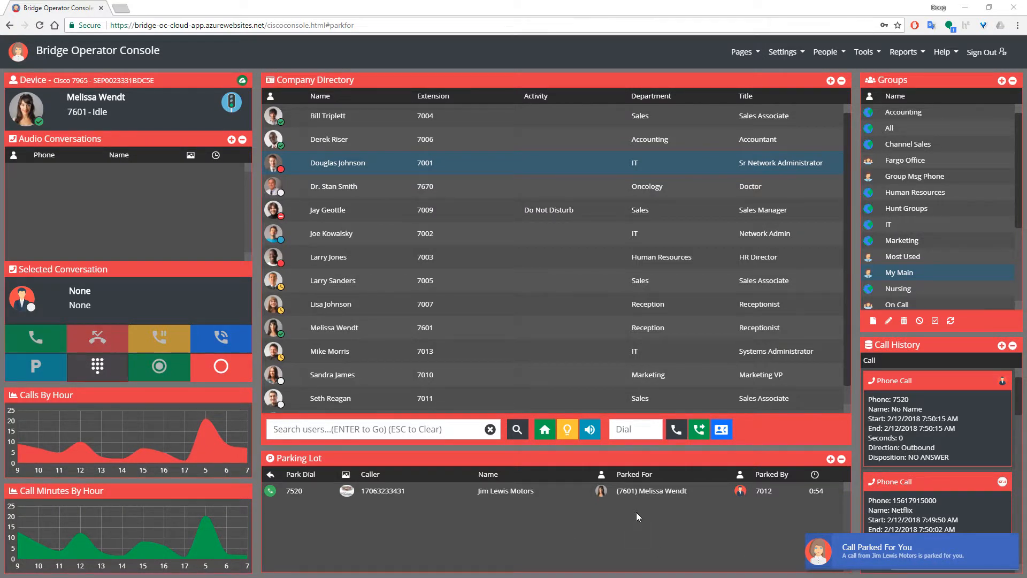
Retrieve the parked Jim Lewis Motors call from the Parking Lot and end it.
left_click(270, 491)
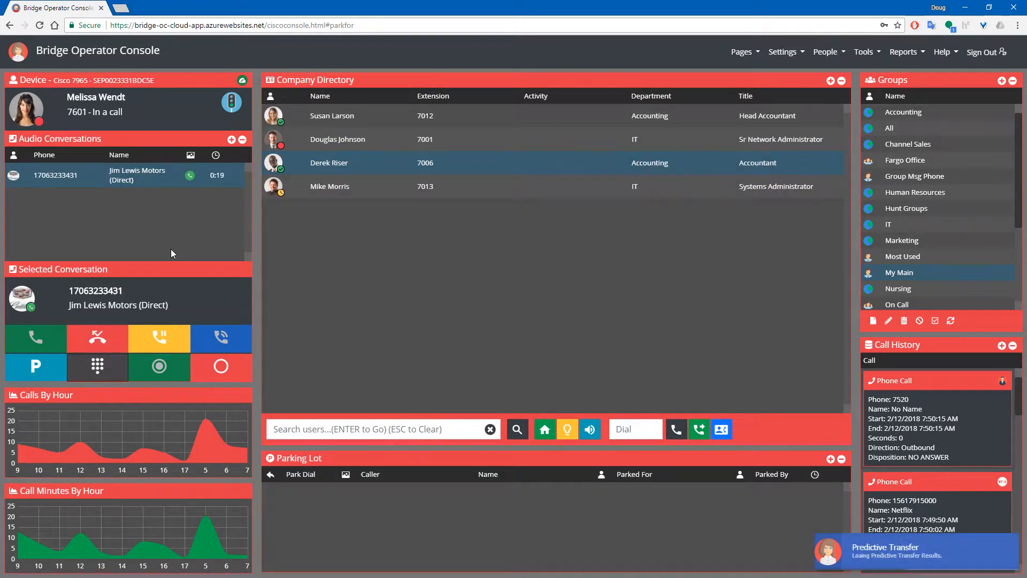
left_click(98, 340)
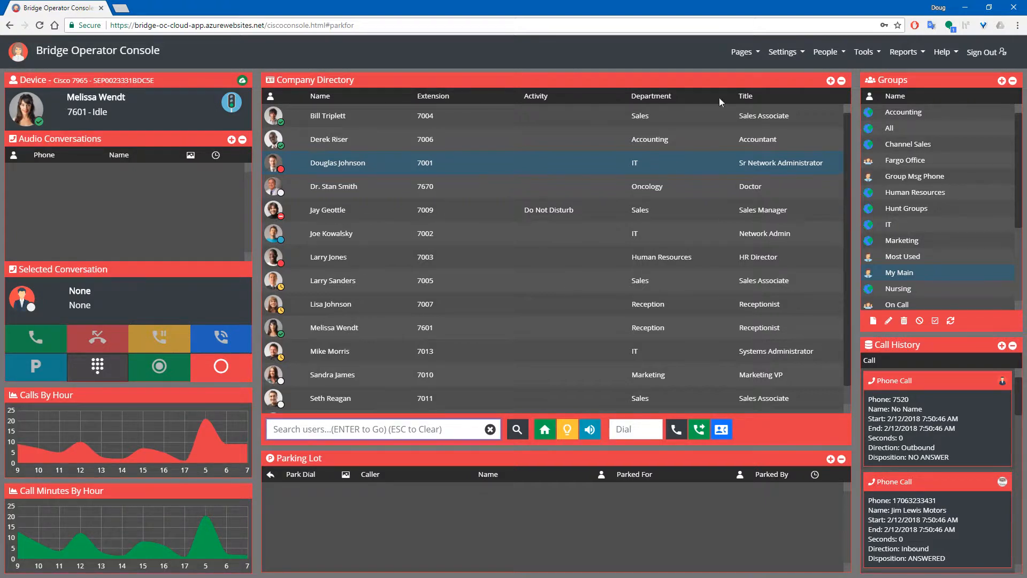
View the second Customers contact and its editable details in My Address Book, and close the address book without changes.
left_click(825, 52)
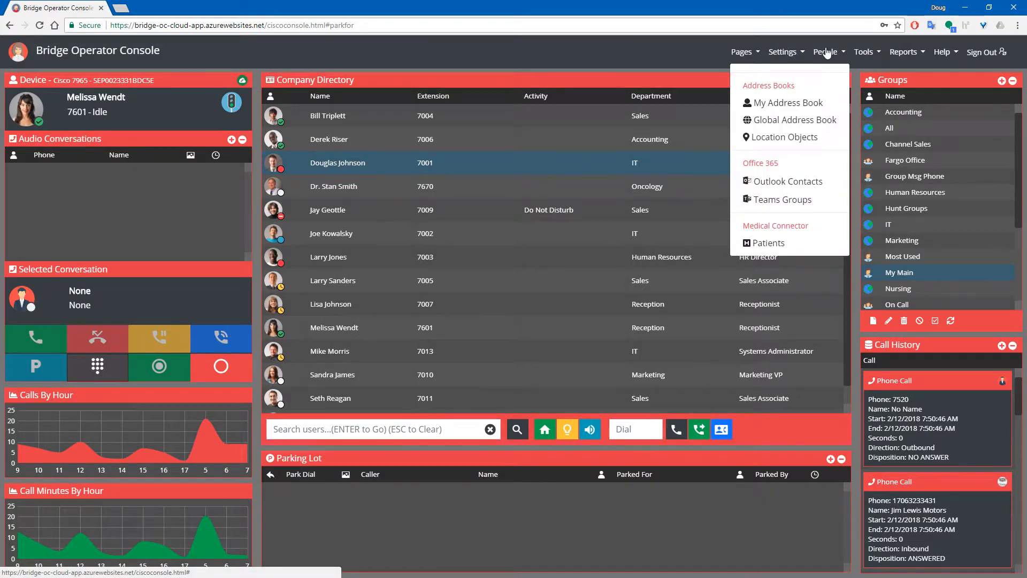
left_click(797, 107)
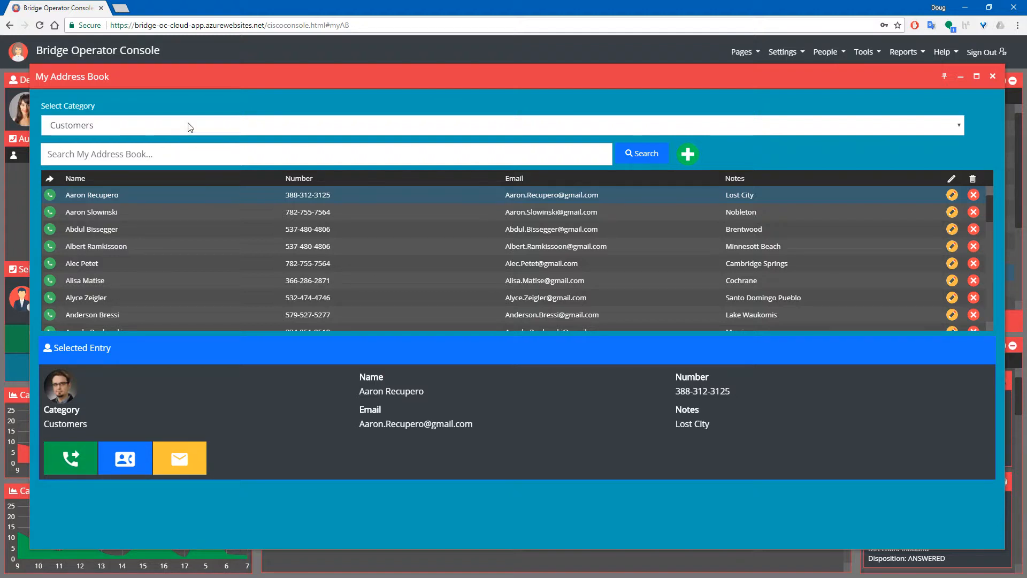
left_click(130, 214)
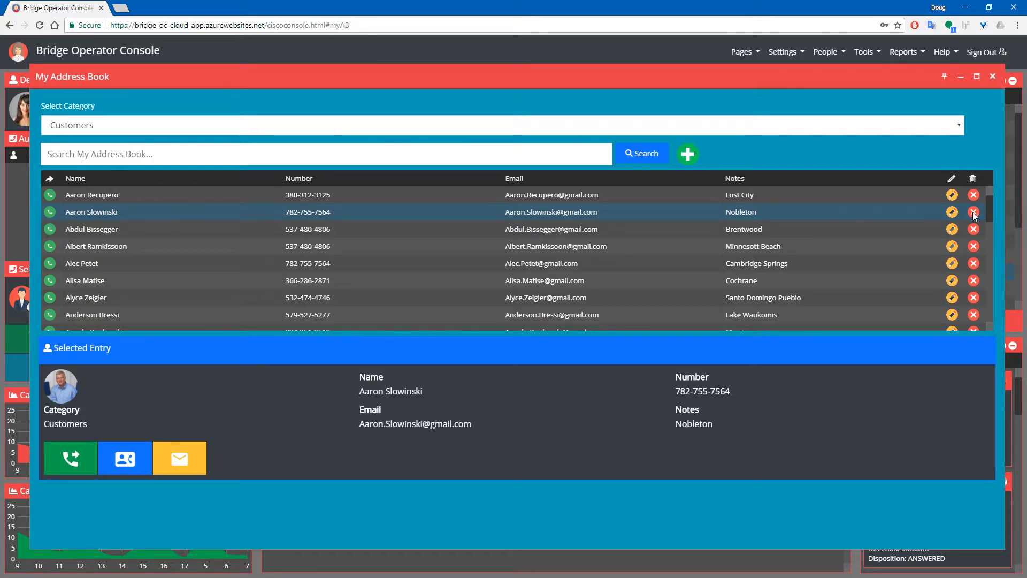
left_click(952, 212)
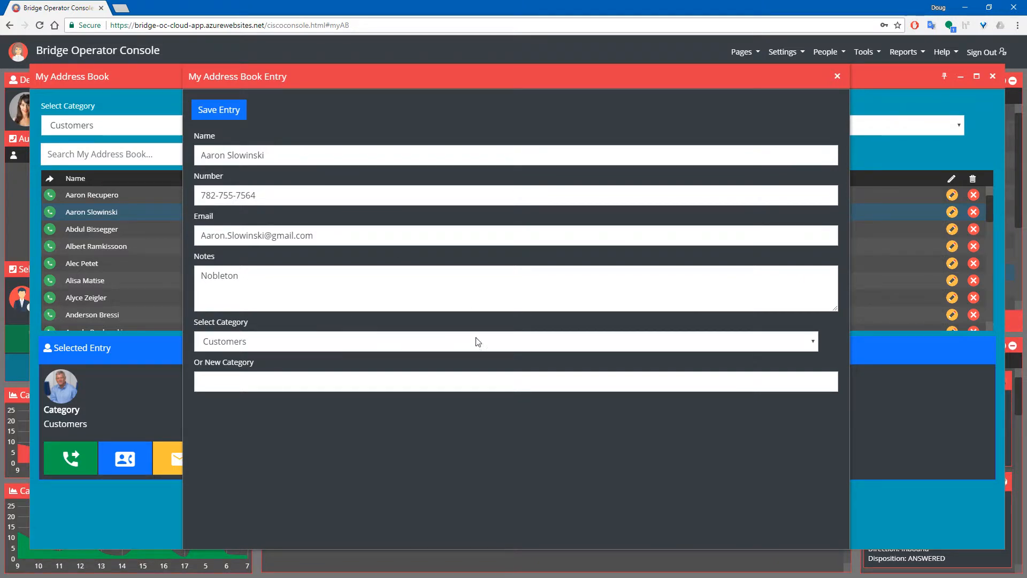
left_click(837, 76)
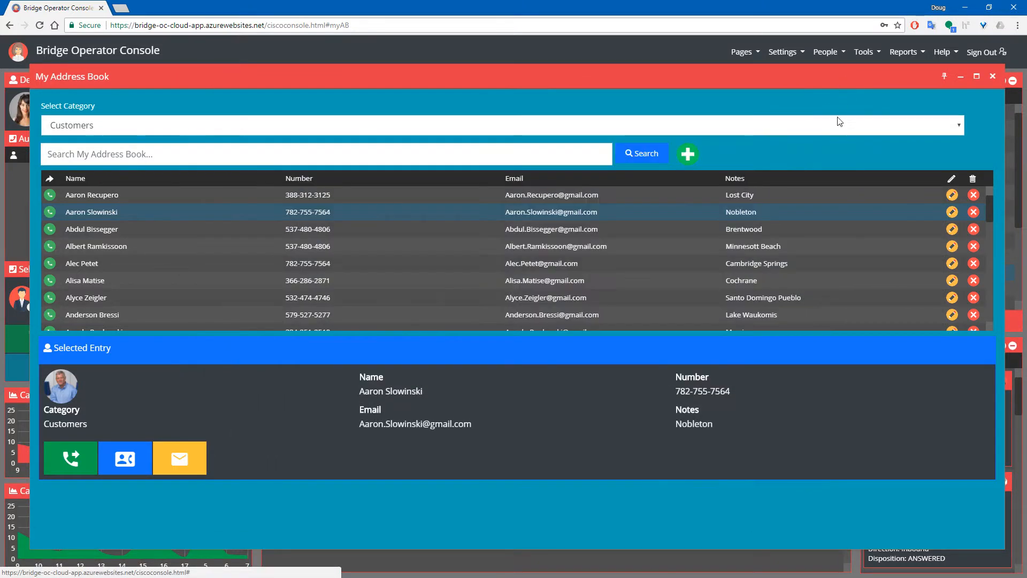
left_click(992, 76)
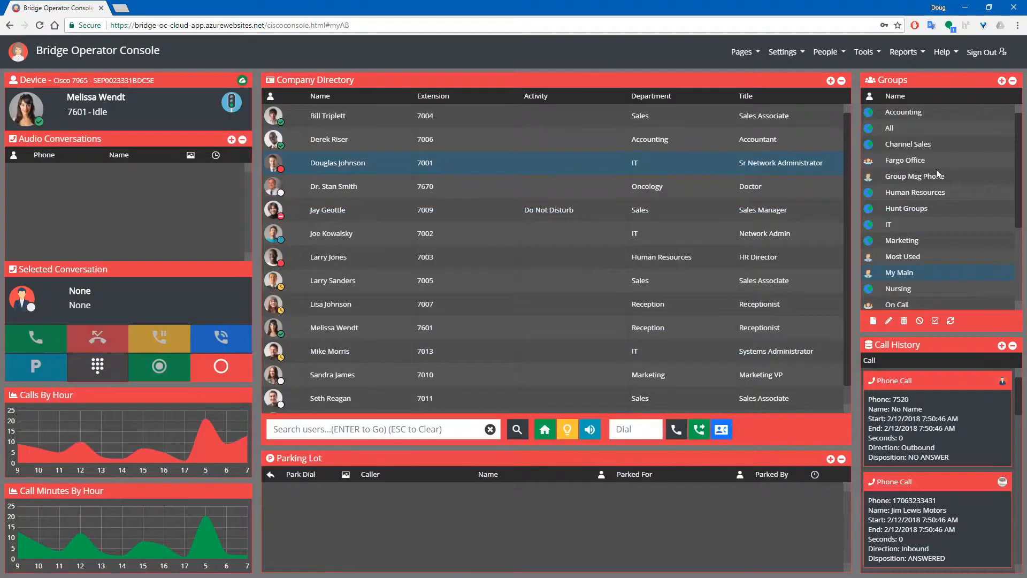
Open the Global Address Book to view its Customers entries.
left_click(783, 54)
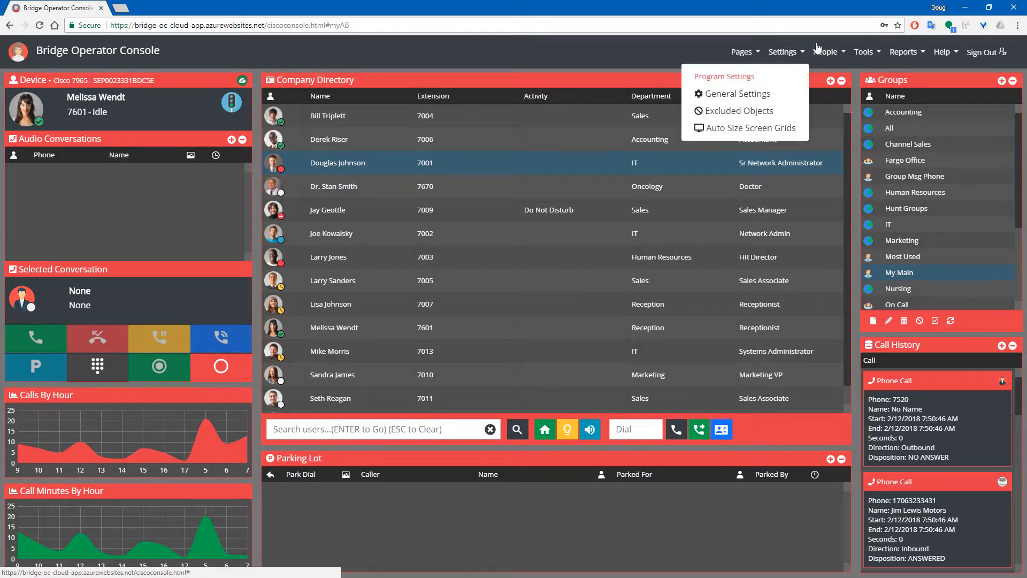
left_click(837, 54)
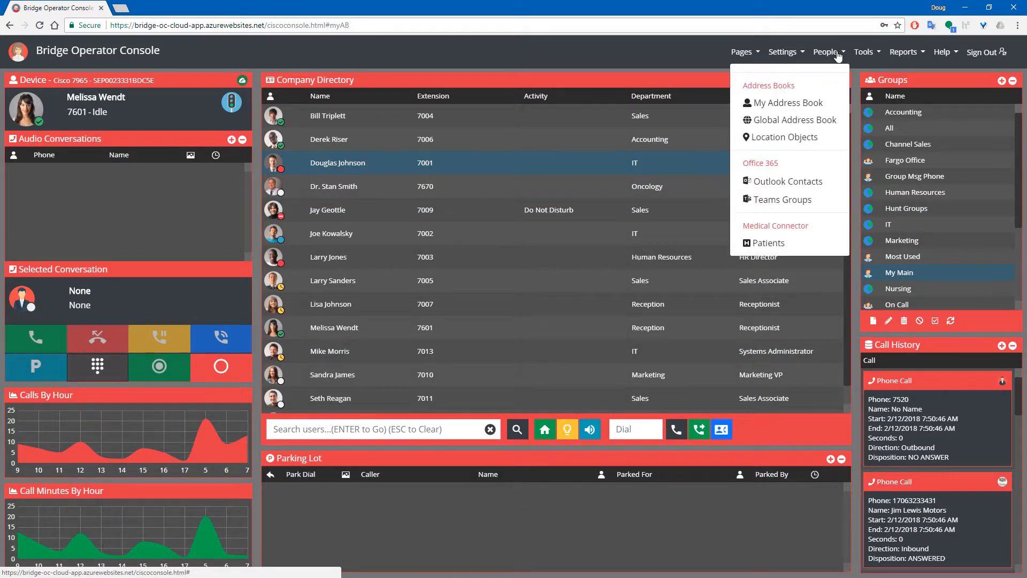
left_click(806, 122)
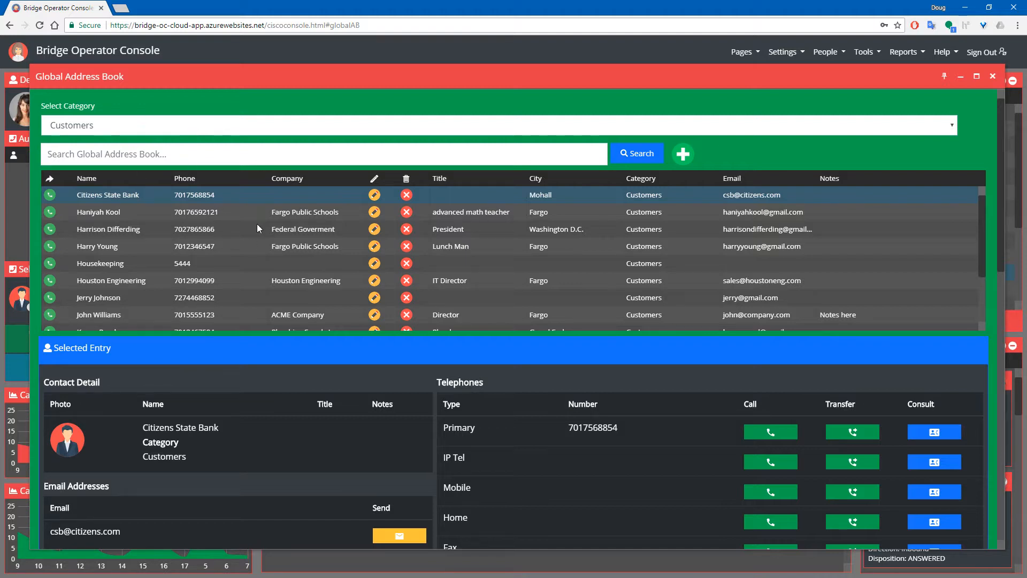
Review the contact details of the Federal Government President entry in the Global Address Book, and close the address book.
left_click(137, 229)
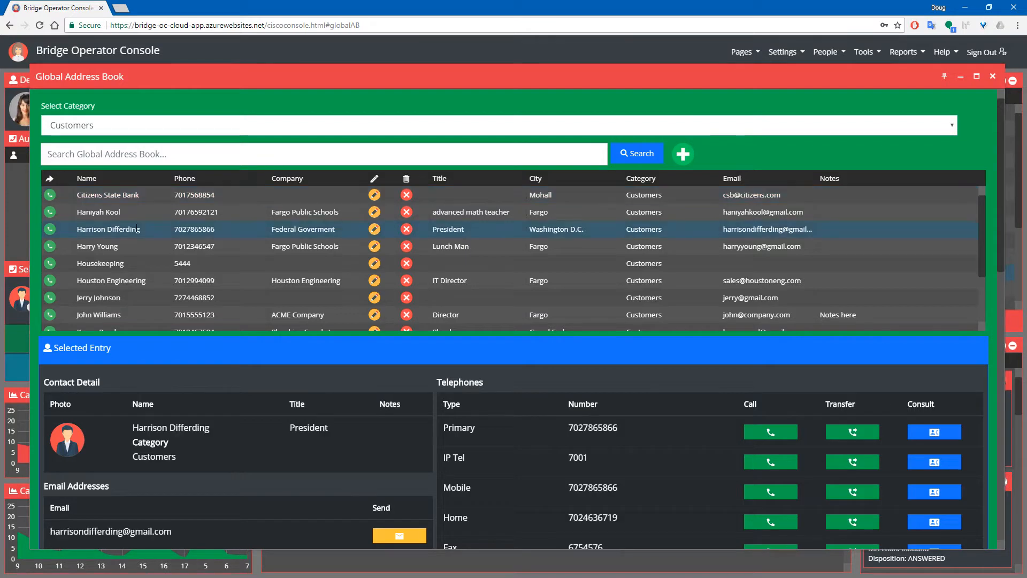
scroll(666, 435, "down", 1)
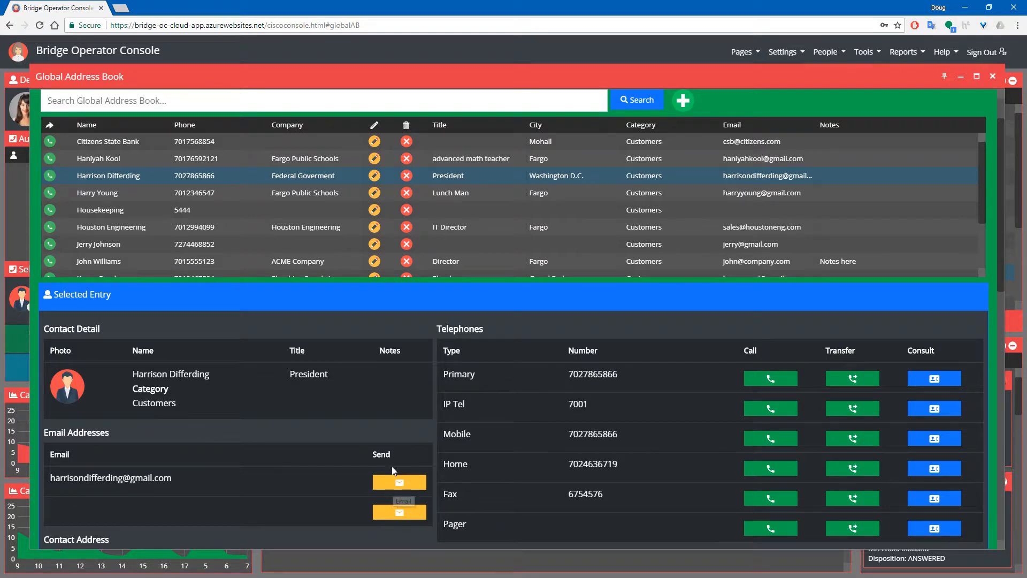
scroll(403, 409, "up", 1)
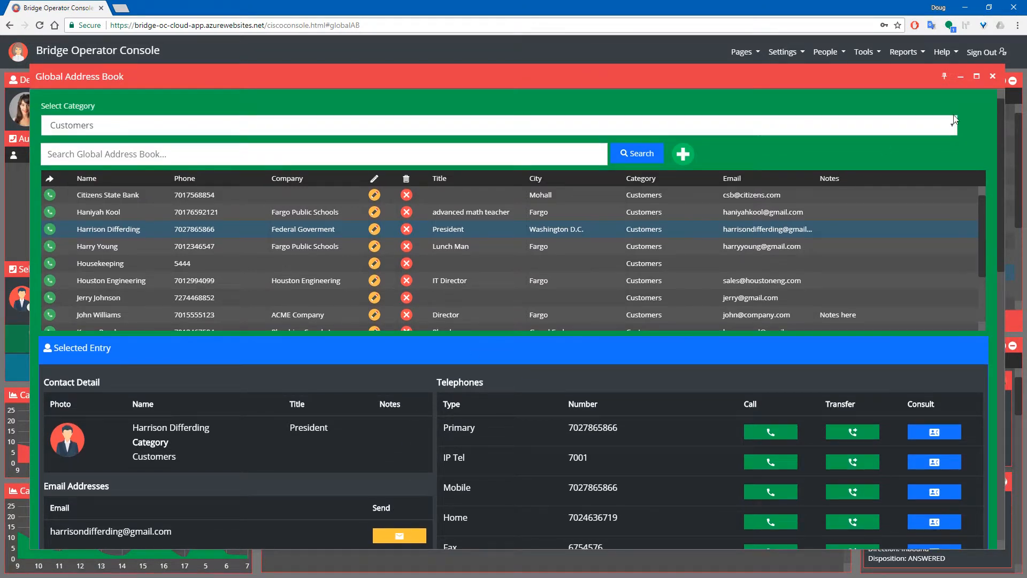
left_click(993, 78)
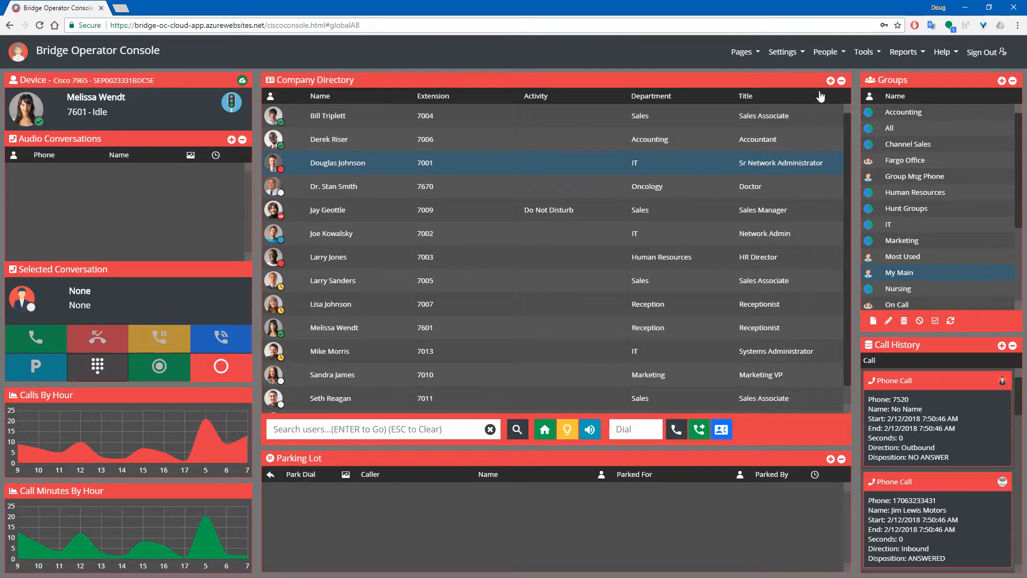
Open the Location Objects list, check the LO Type filter conditions, sort the list by LO Type ascending, and close it.
left_click(825, 56)
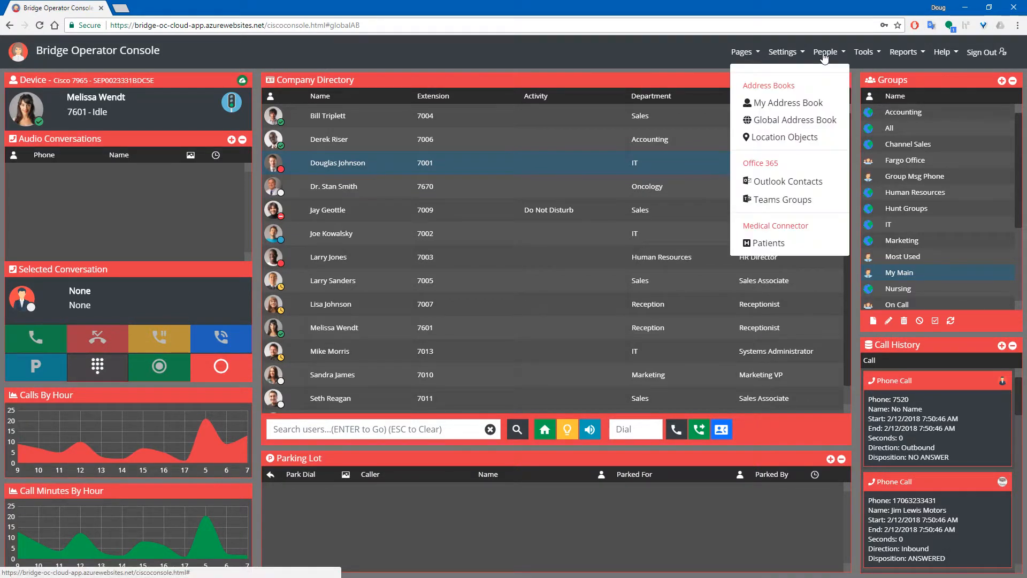
left_click(805, 138)
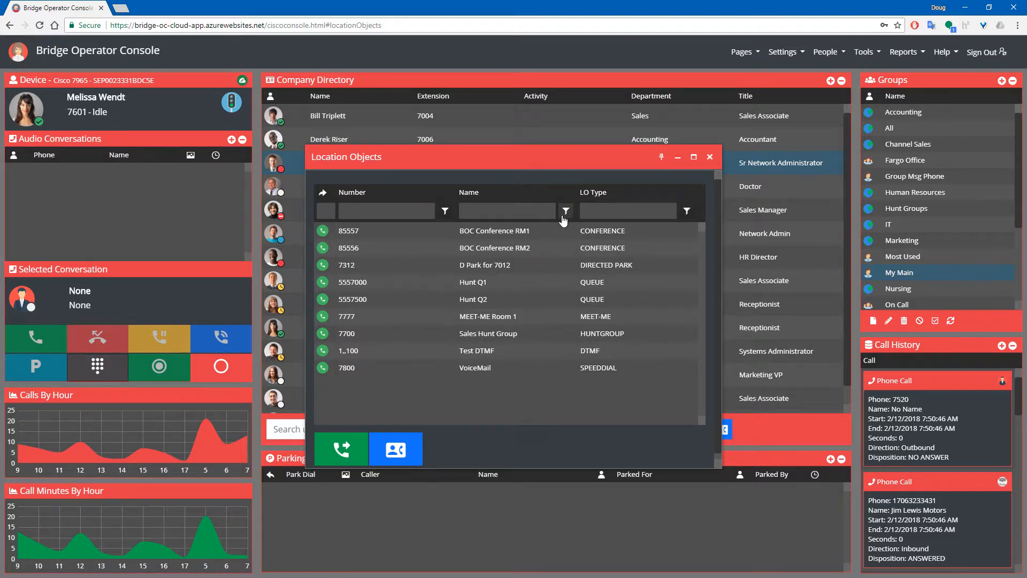
left_click(687, 212)
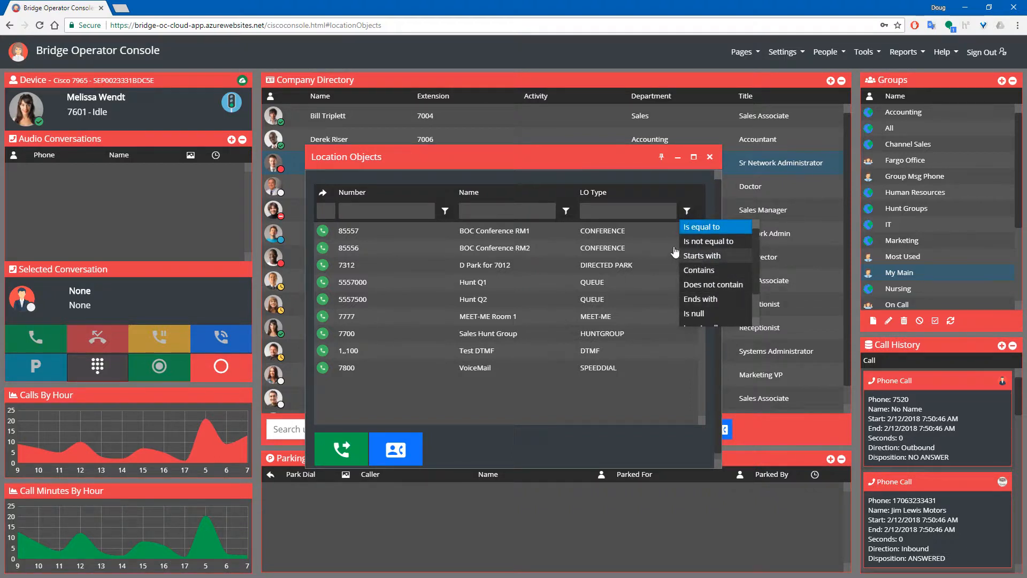
left_click(670, 189)
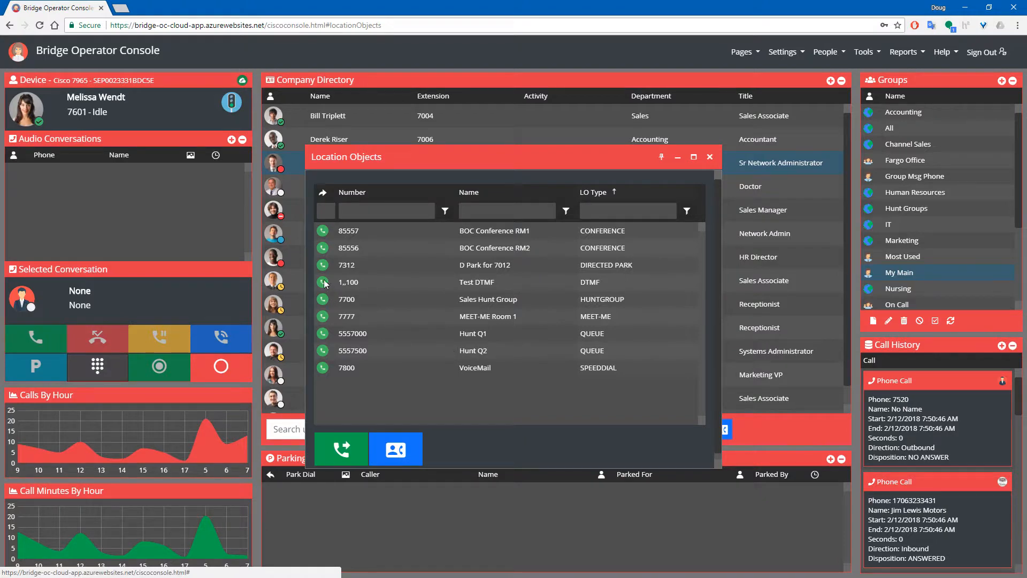
left_click(709, 158)
Open the Medical Connector's Patients list to view the selected patient's details and care providers, and close it.
left_click(829, 53)
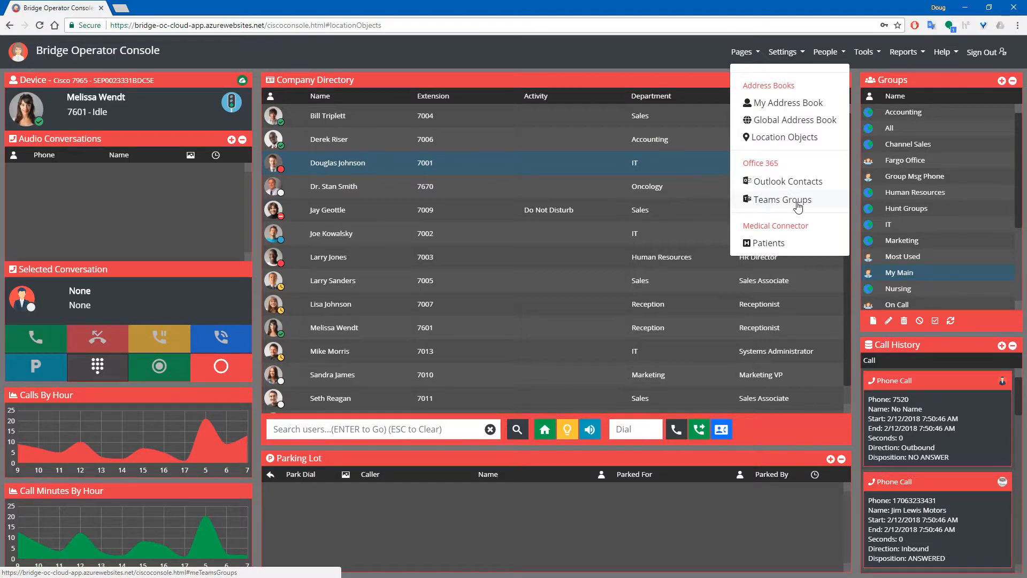
left_click(776, 242)
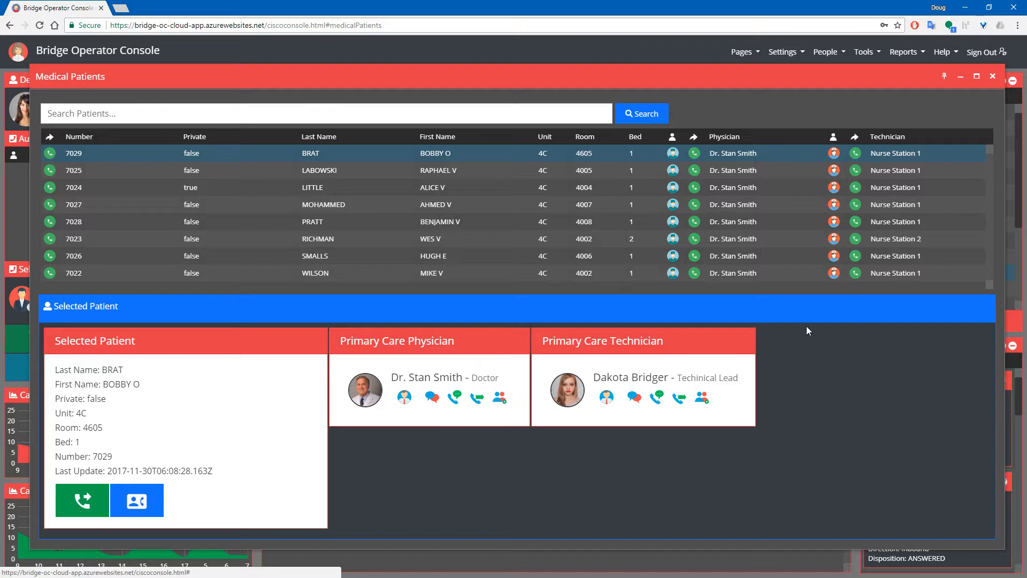
left_click(992, 79)
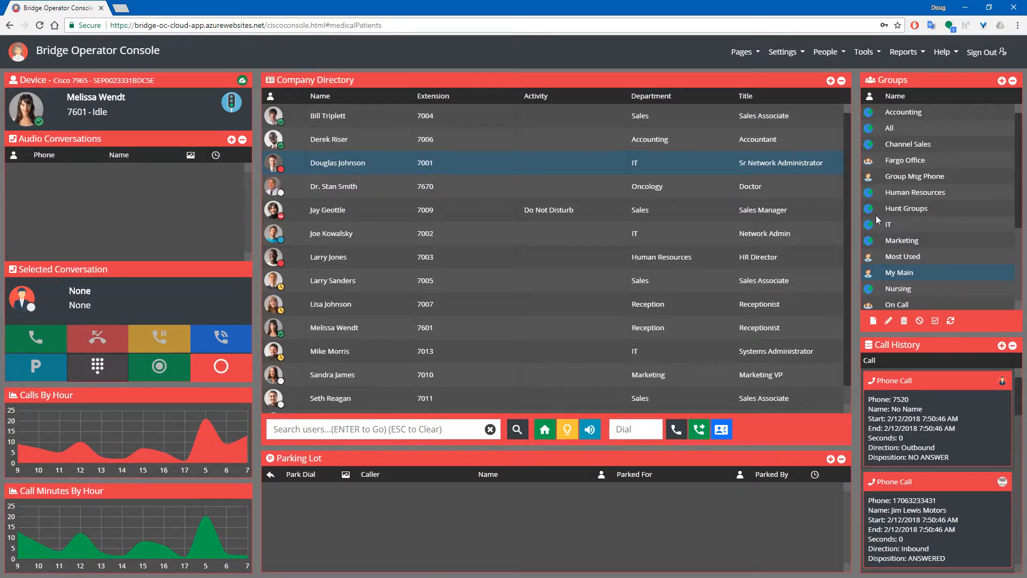
Bring up the DTMF Keypad to view its dialing keys, and close it.
left_click(864, 53)
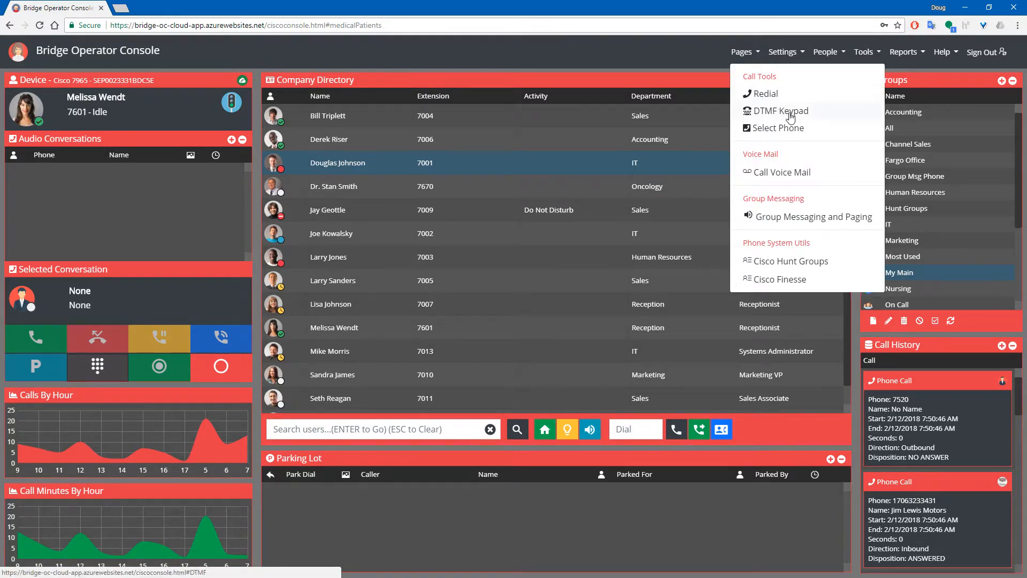
left_click(98, 368)
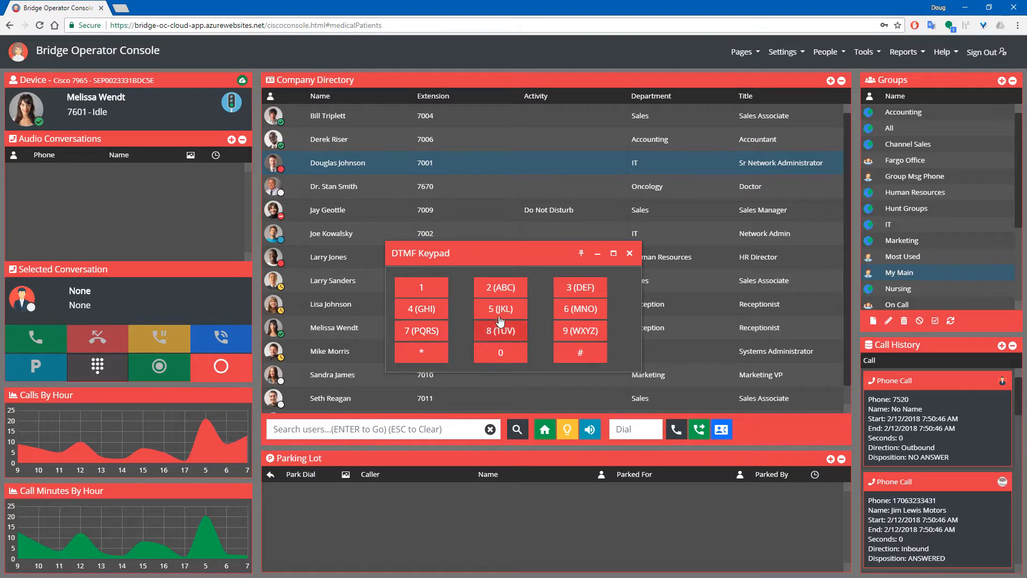
left_click(629, 253)
Launch the Finesse Sales demo call, and answer the incoming call before putting it on hold.
left_click(863, 53)
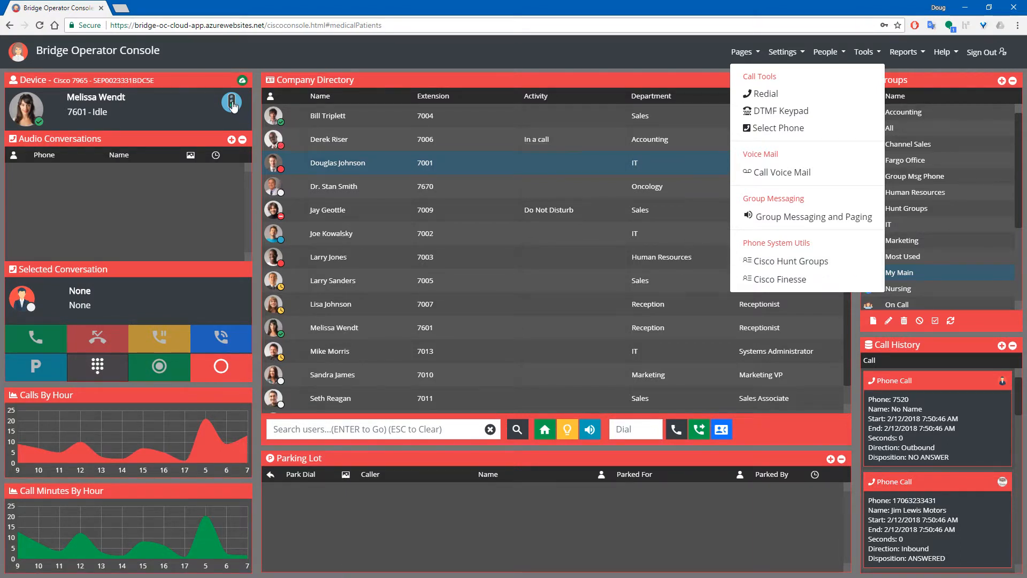
left_click(701, 53)
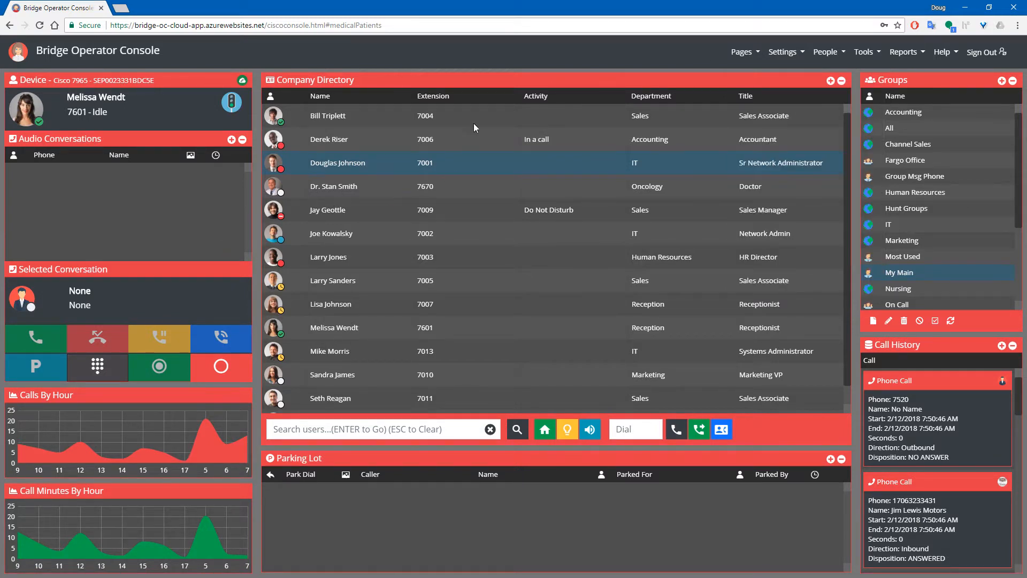
left_click(742, 52)
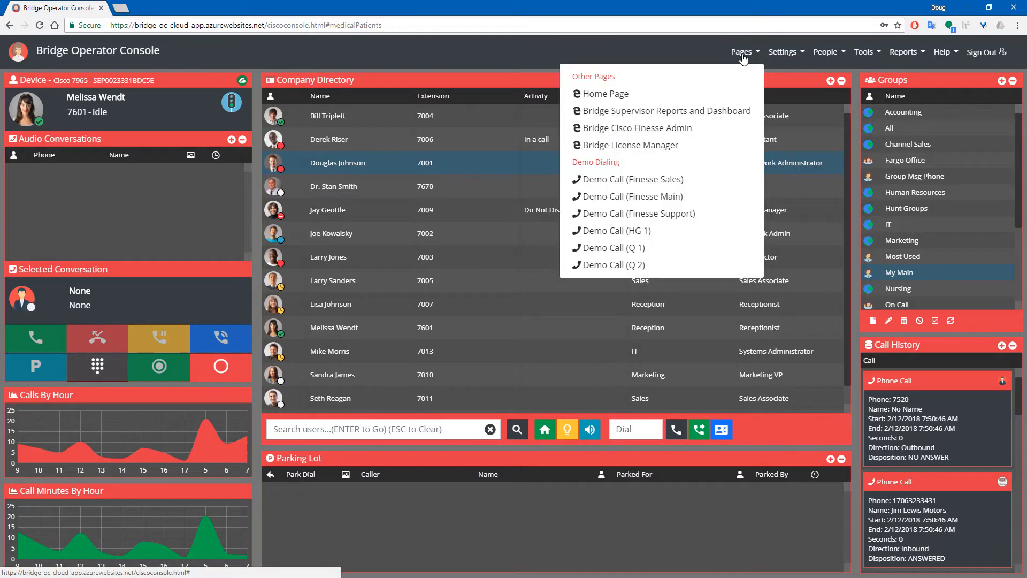
left_click(693, 180)
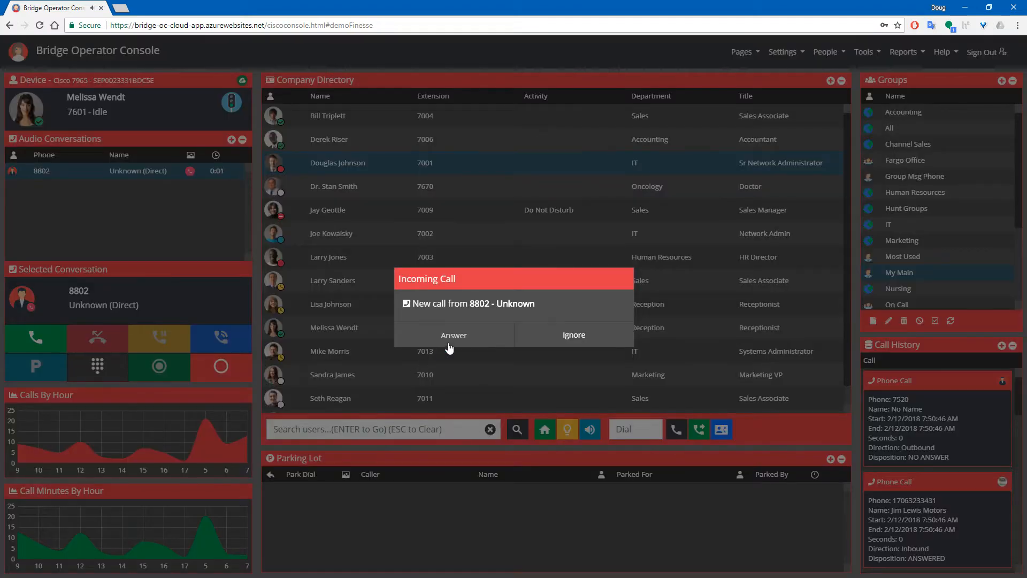
left_click(442, 327)
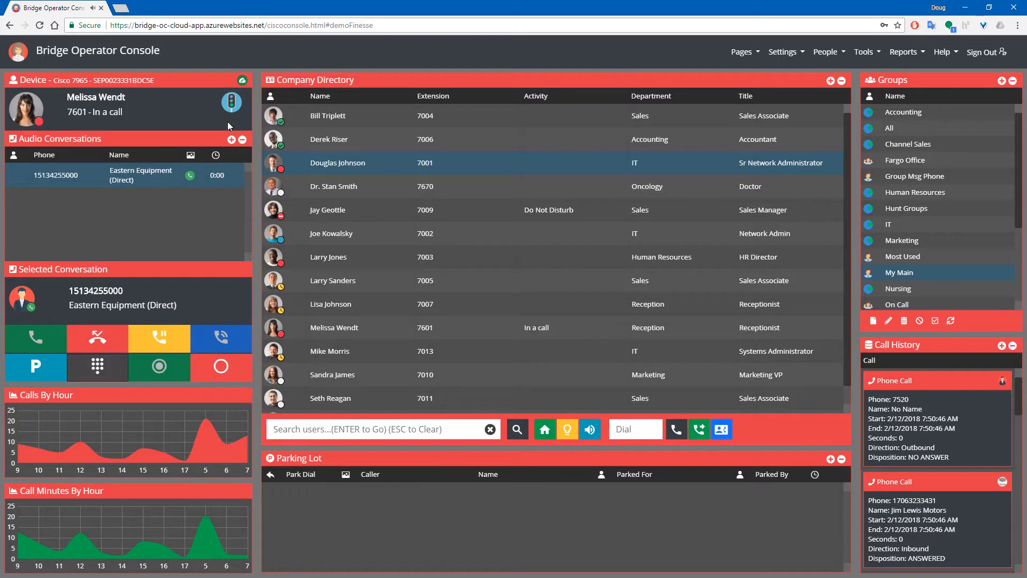
left_click(170, 333)
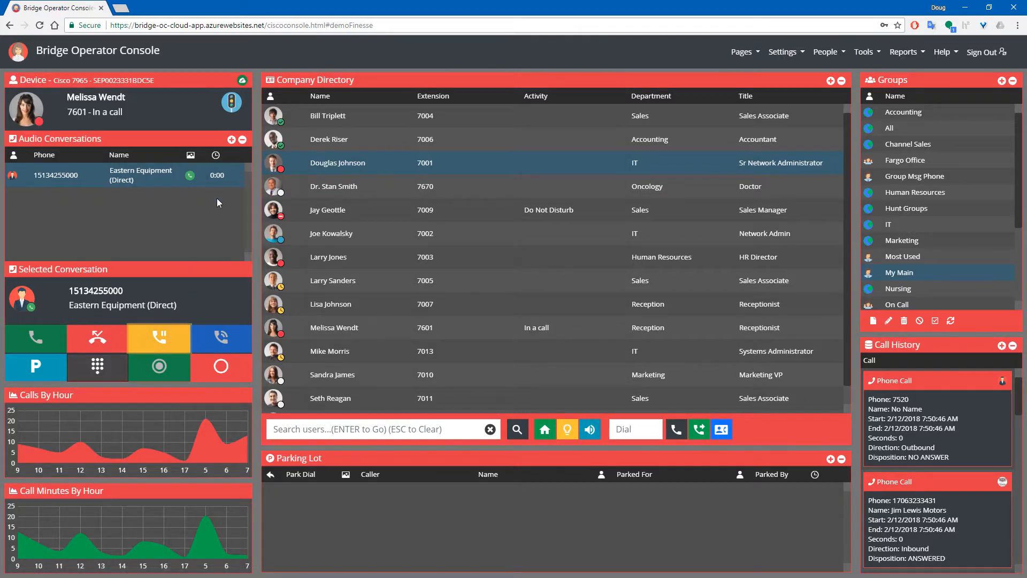
Open Finesse Tools to examine the Eastern Equipment call's details, and expand Team Details.
left_click(230, 107)
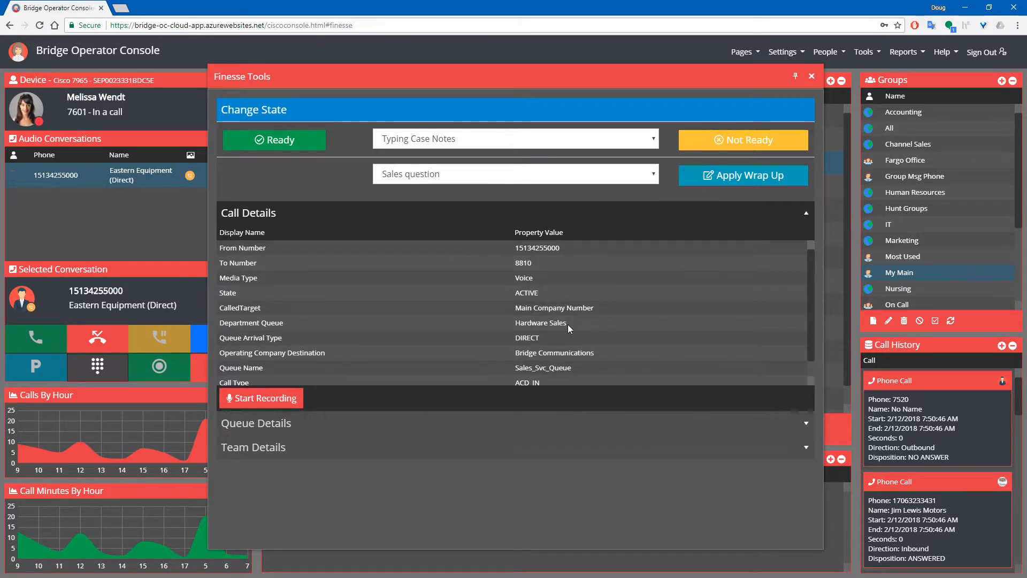
scroll(582, 326, "down", 1)
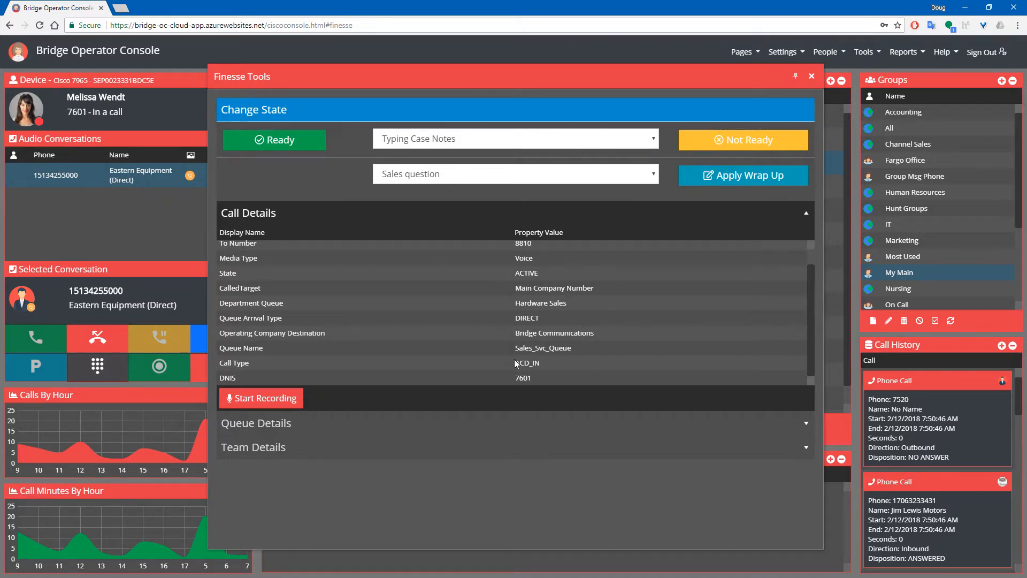
left_click(486, 446)
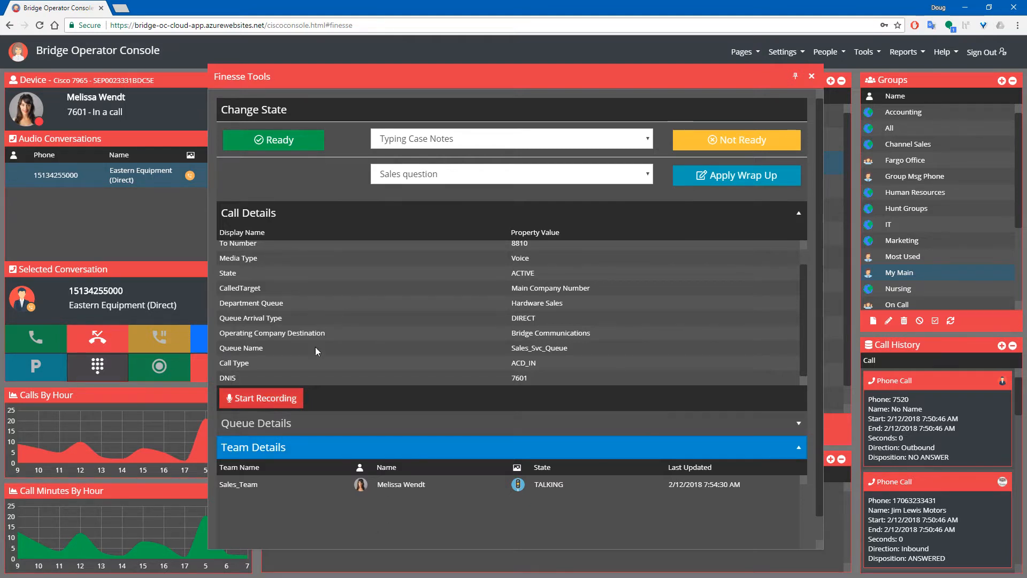
Apply the Wrong number wrap-up reason to the Eastern Equipment call, and close Finesse Tools.
left_click(539, 176)
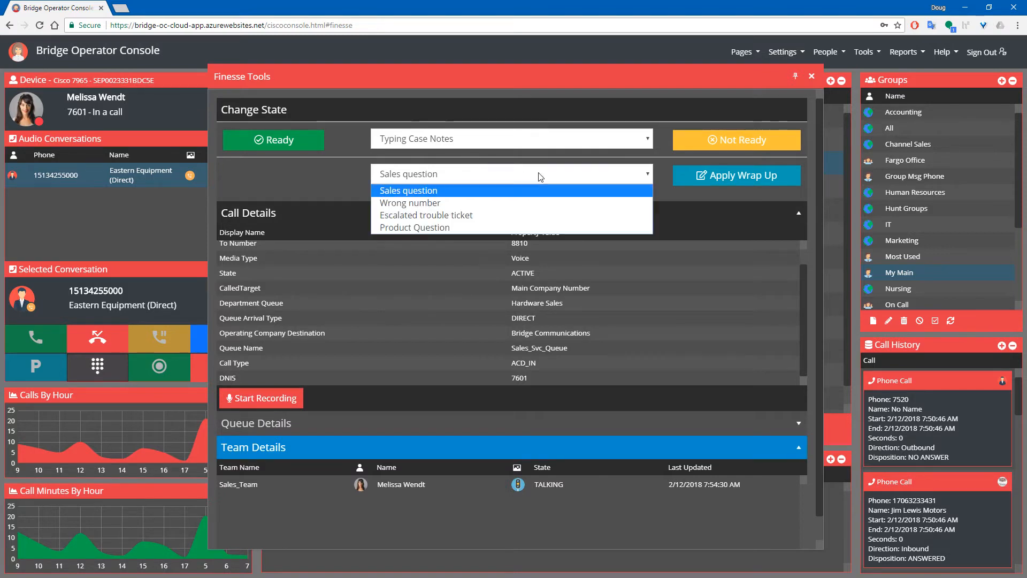
left_click(511, 203)
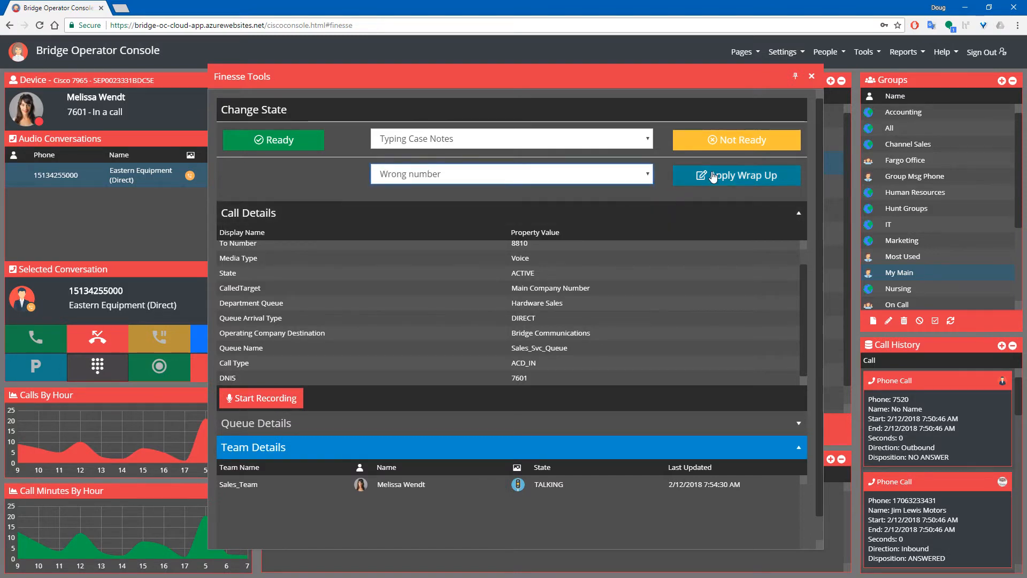
left_click(756, 173)
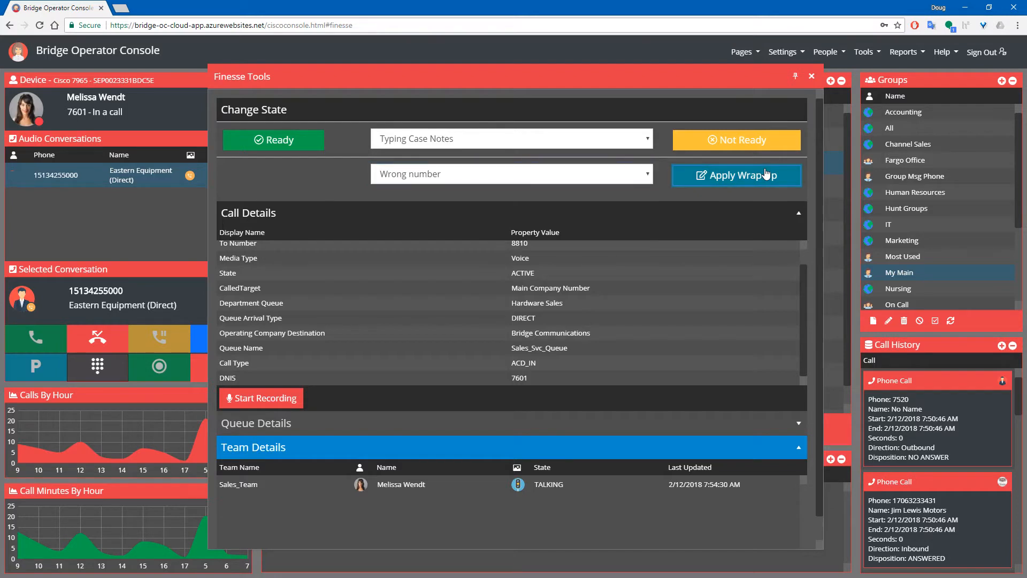
left_click(812, 79)
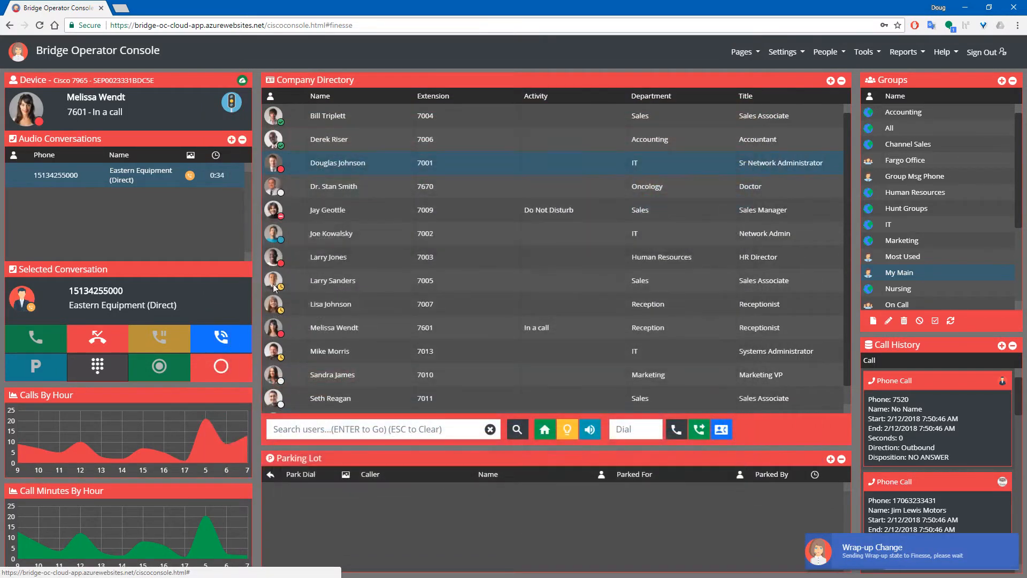
End the Eastern Equipment call and set the agent state to Ready in Finesse Tools, closing the window.
left_click(110, 336)
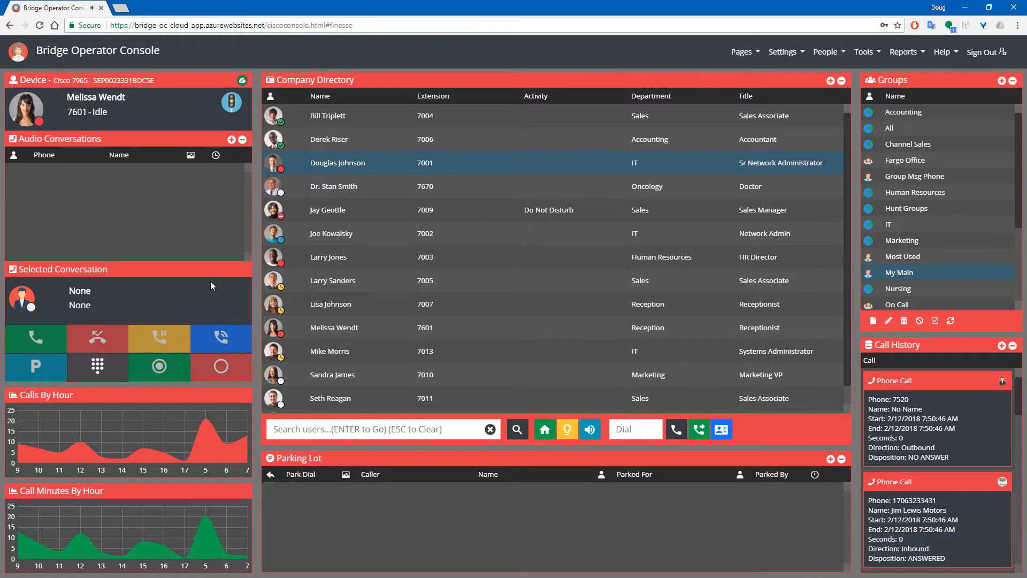
left_click(231, 105)
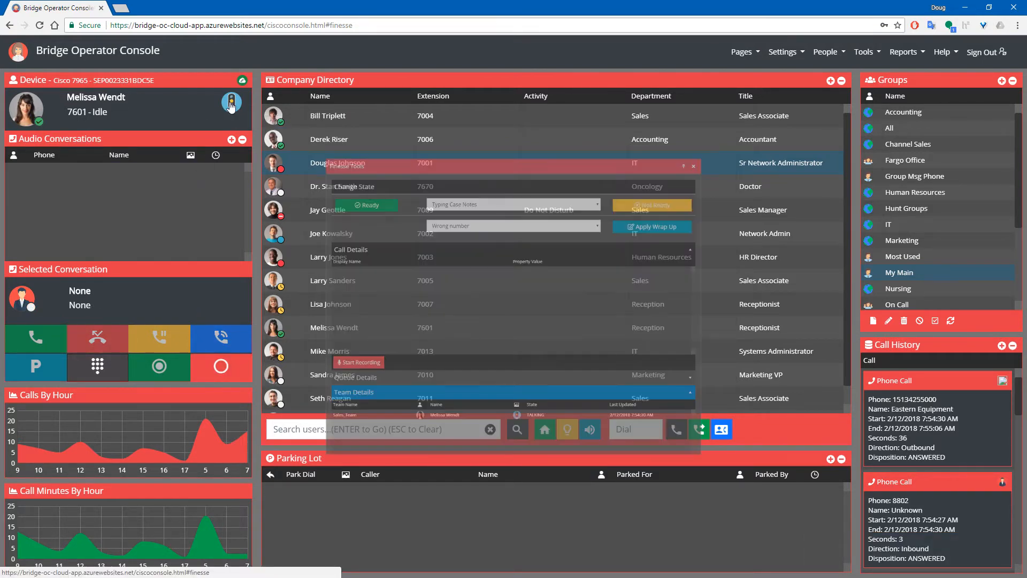
left_click(286, 141)
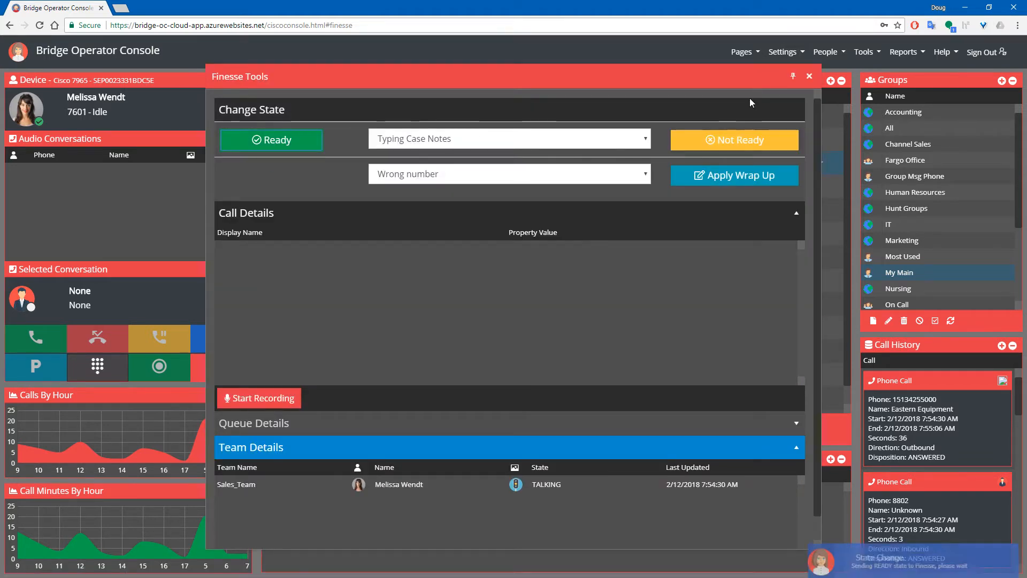
left_click(809, 76)
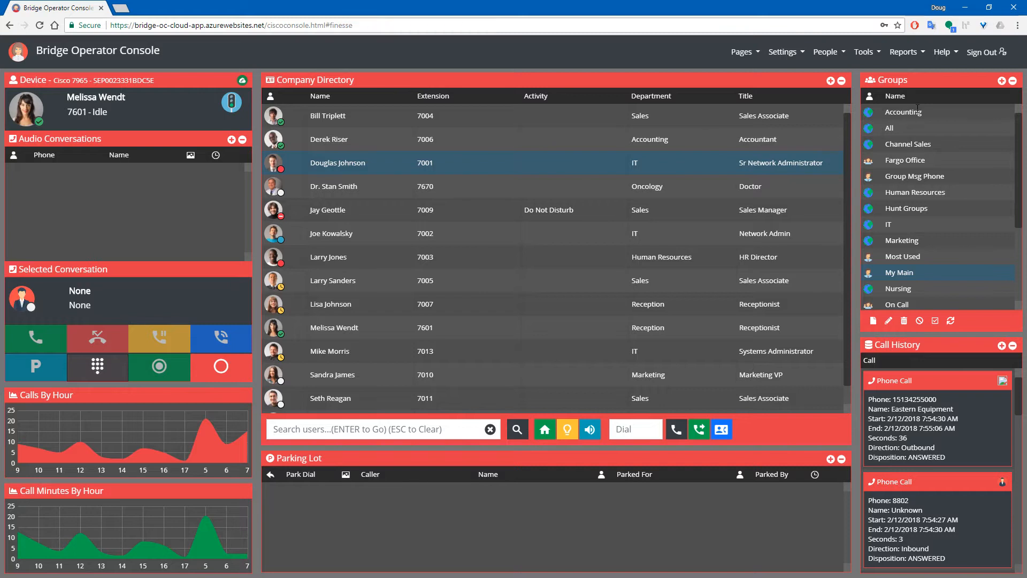
View the user report Your Calls Answered Today, close it, and open the Your Call Minutes This Week report.
left_click(909, 51)
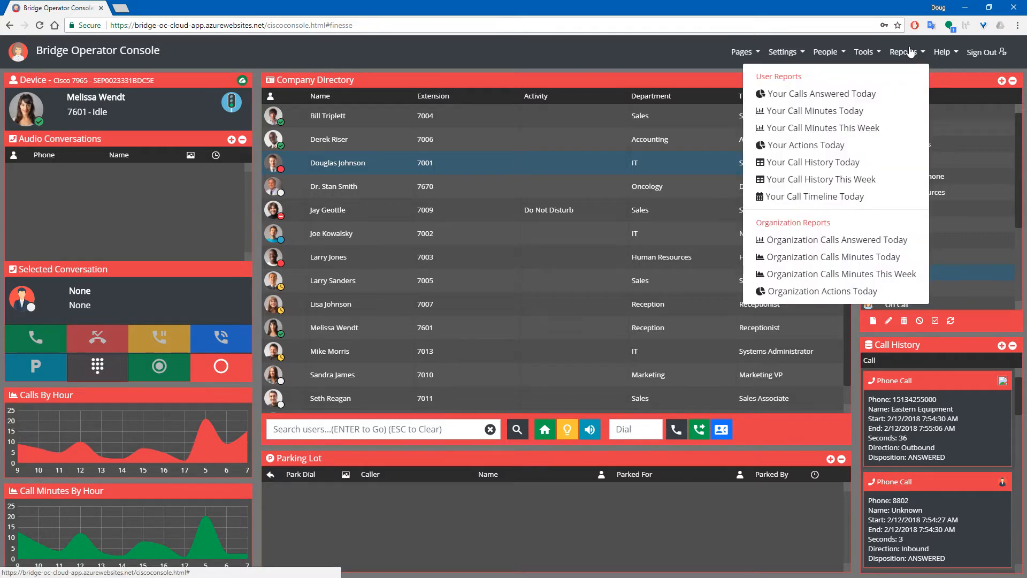
left_click(885, 93)
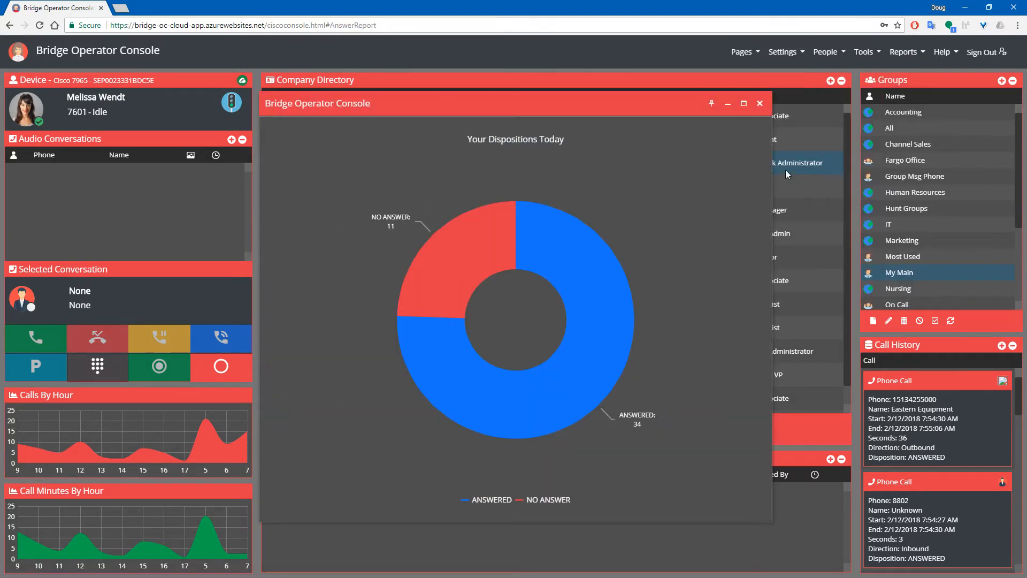
left_click(760, 103)
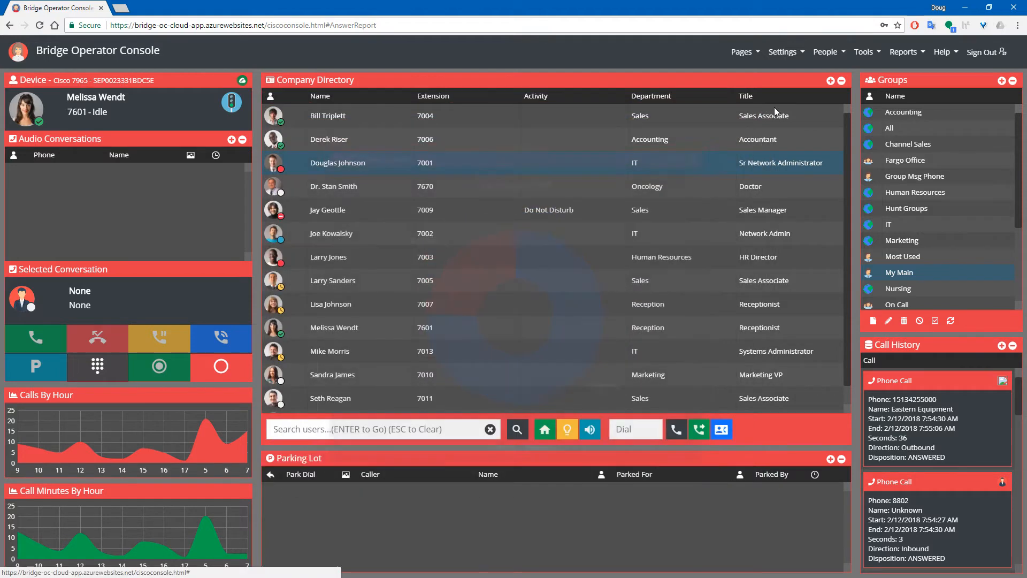
left_click(901, 53)
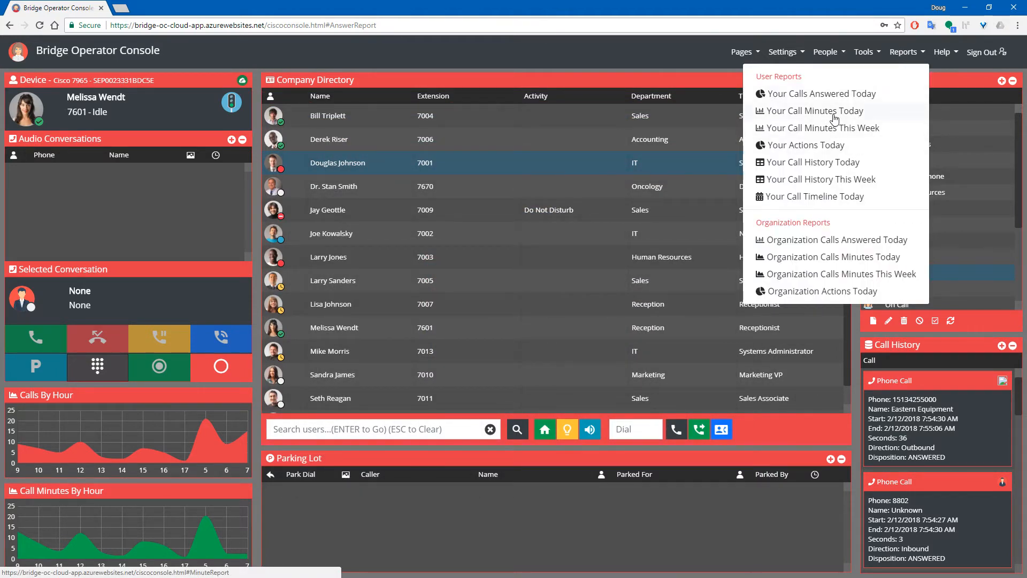
left_click(845, 133)
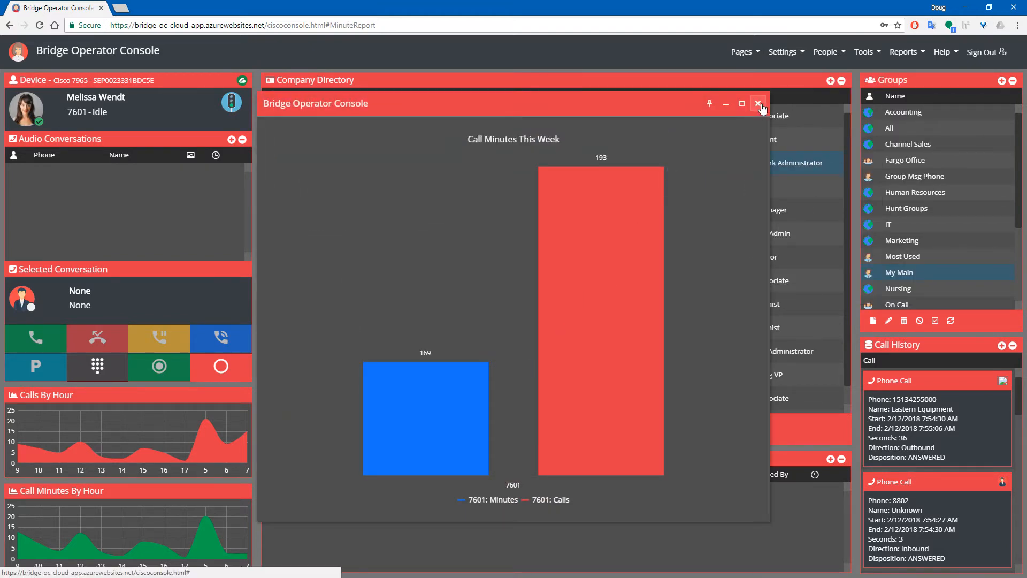
Close the call minutes report and examine the Your Call History Today user report through to its most recent calls.
left_click(758, 103)
left_click(895, 56)
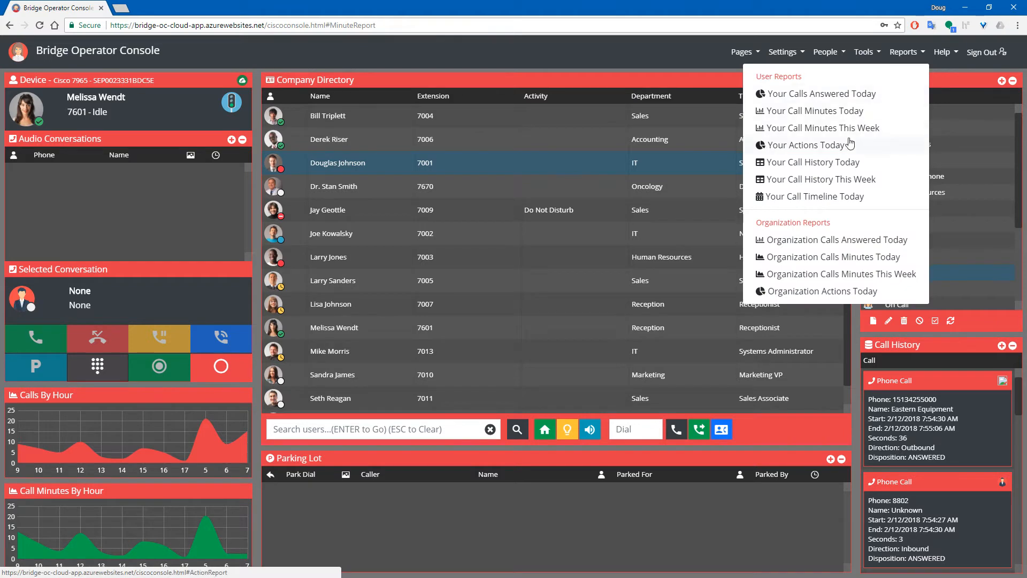
left_click(849, 163)
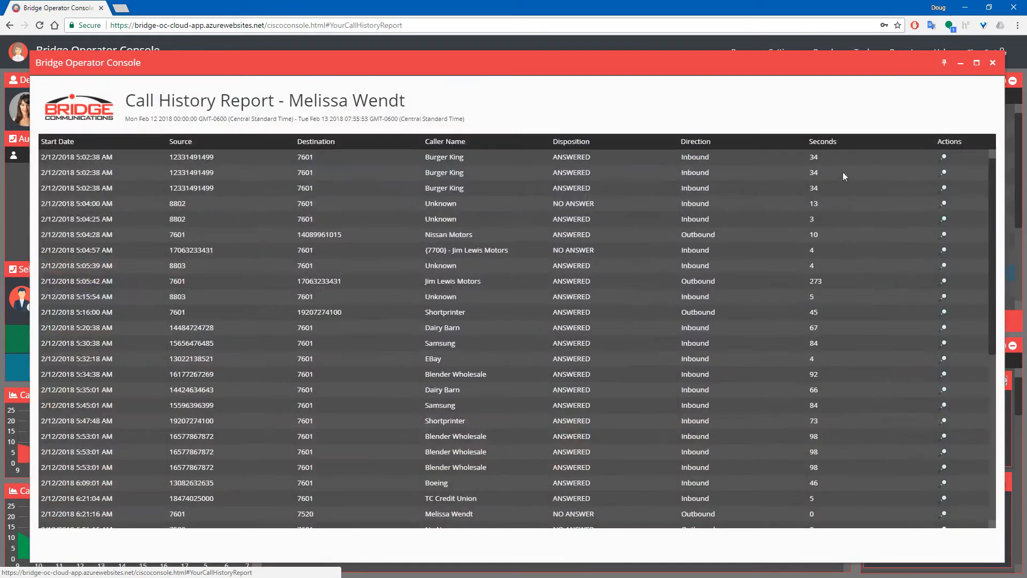
scroll(712, 246, "down", 5)
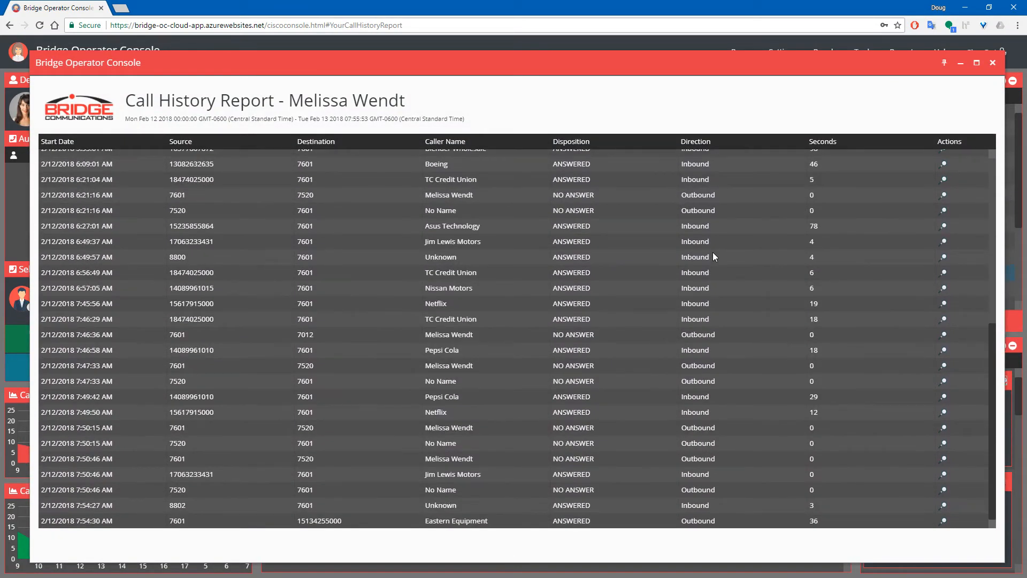
View the call actions of the outbound Eastern Equipment call, and close both the actions window and the call history report.
left_click(943, 520)
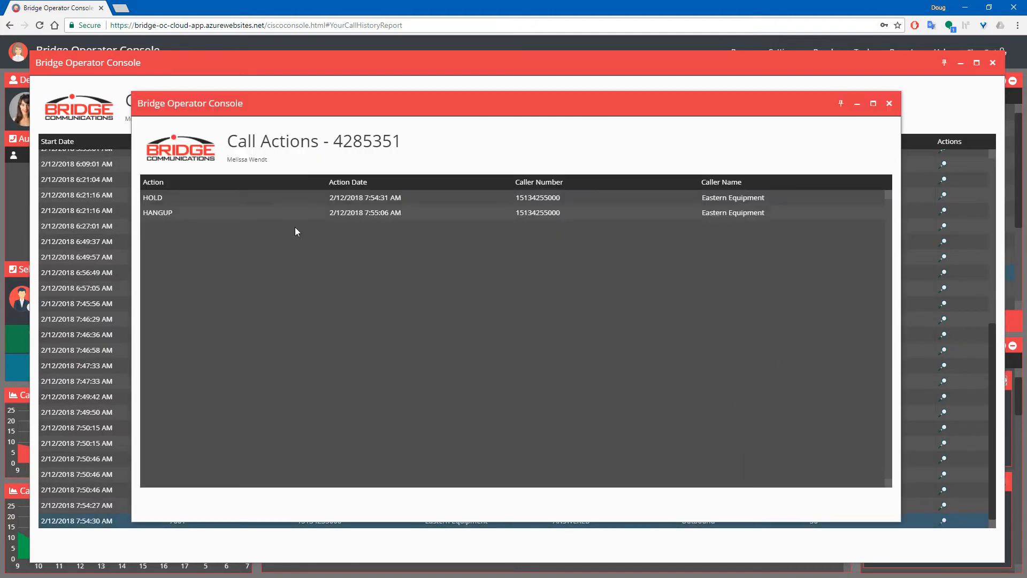
left_click(889, 103)
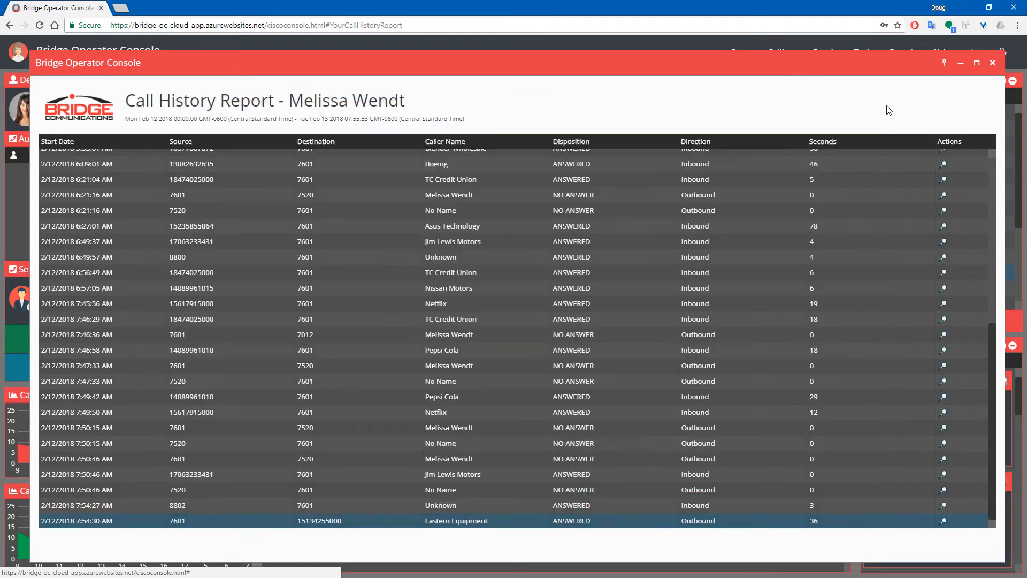
left_click(993, 64)
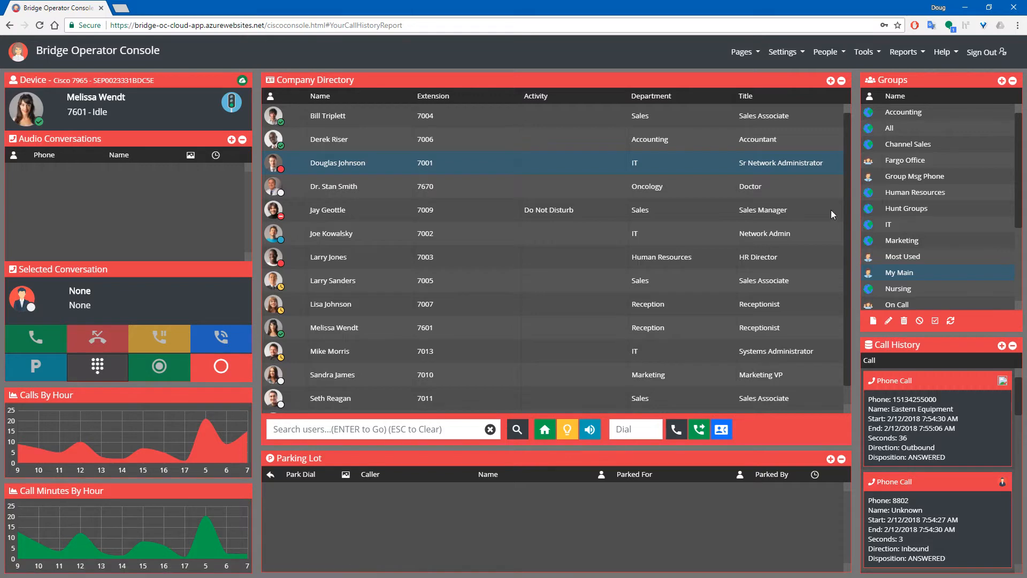
View the Your Actions Today user report, inspect its HOLD segment, and close the report.
left_click(904, 51)
left_click(844, 152)
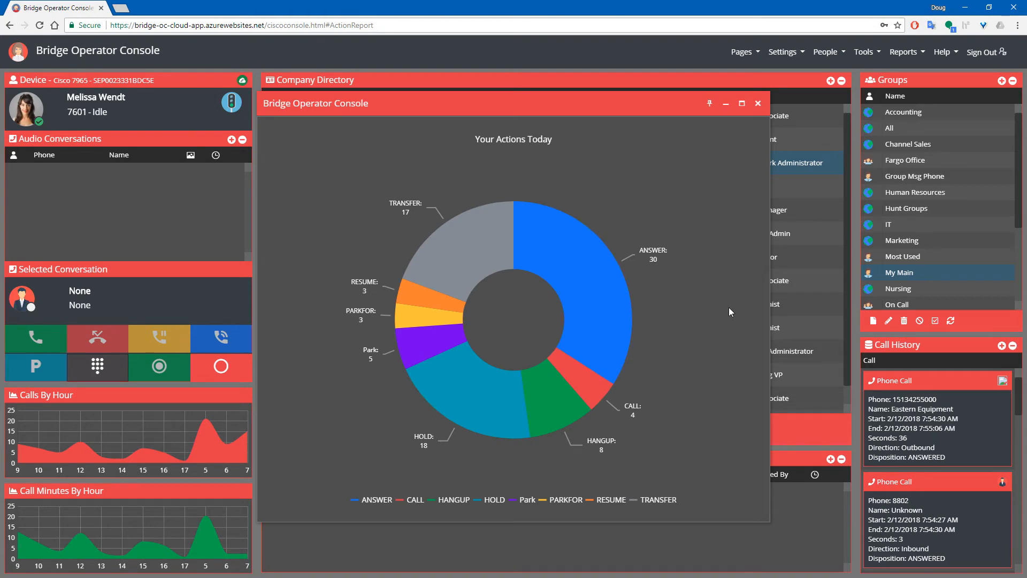
mouse_move(470, 384)
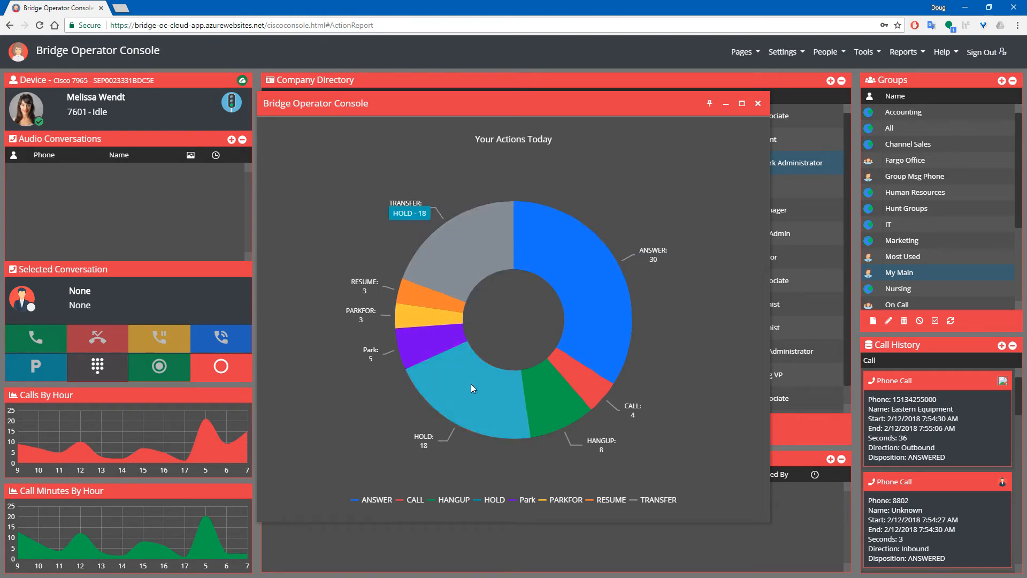
left_click(757, 104)
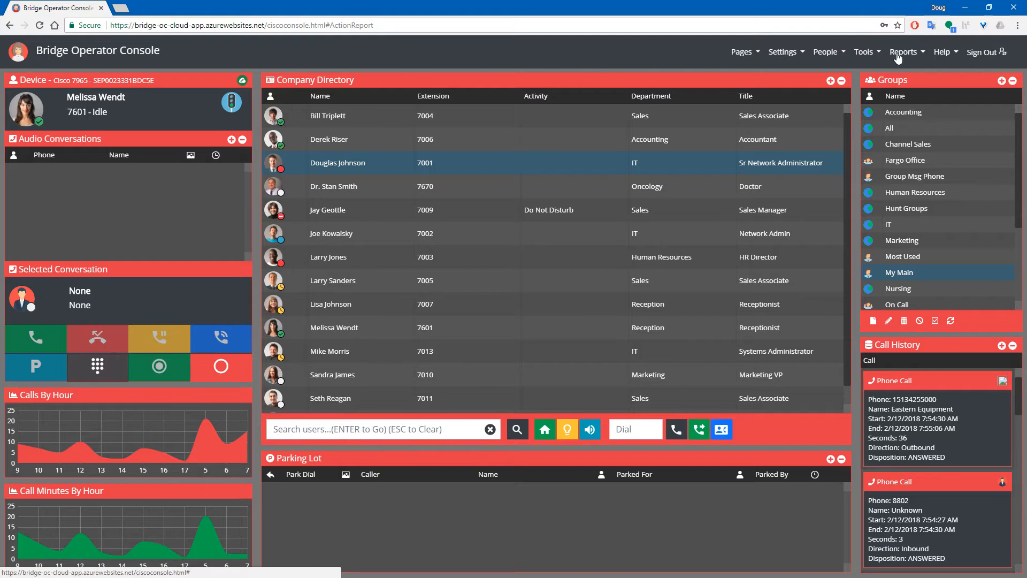
Open the Icon Help Key, examine the call control, presence, user contact and related people icons, and close it.
left_click(944, 53)
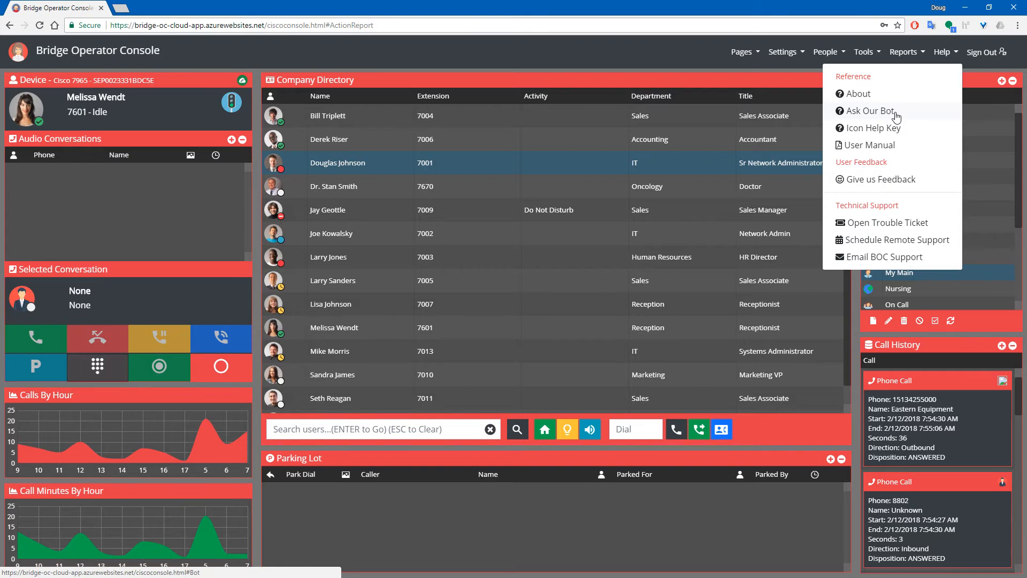
left_click(881, 128)
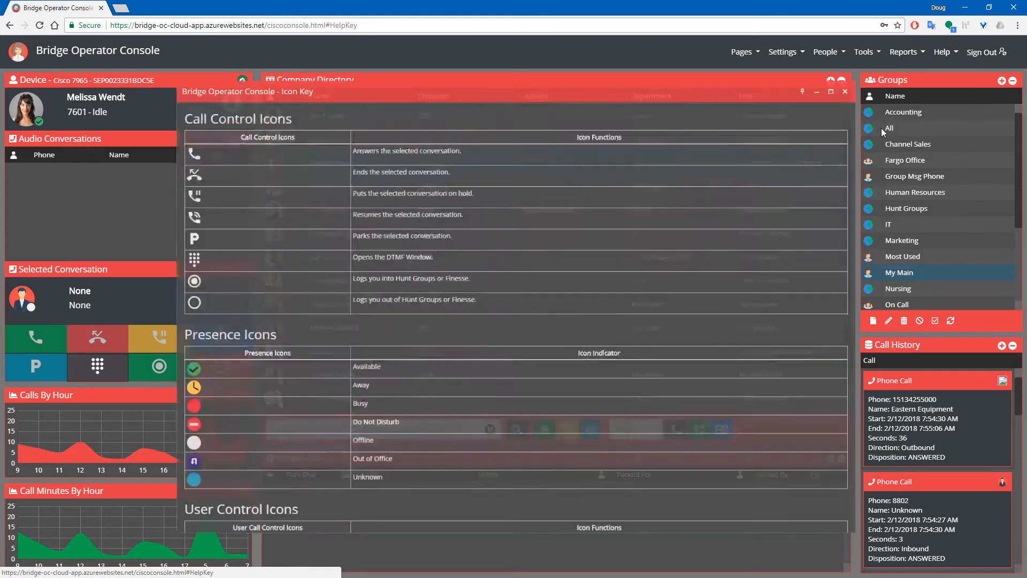
scroll(229, 183, "down", 2)
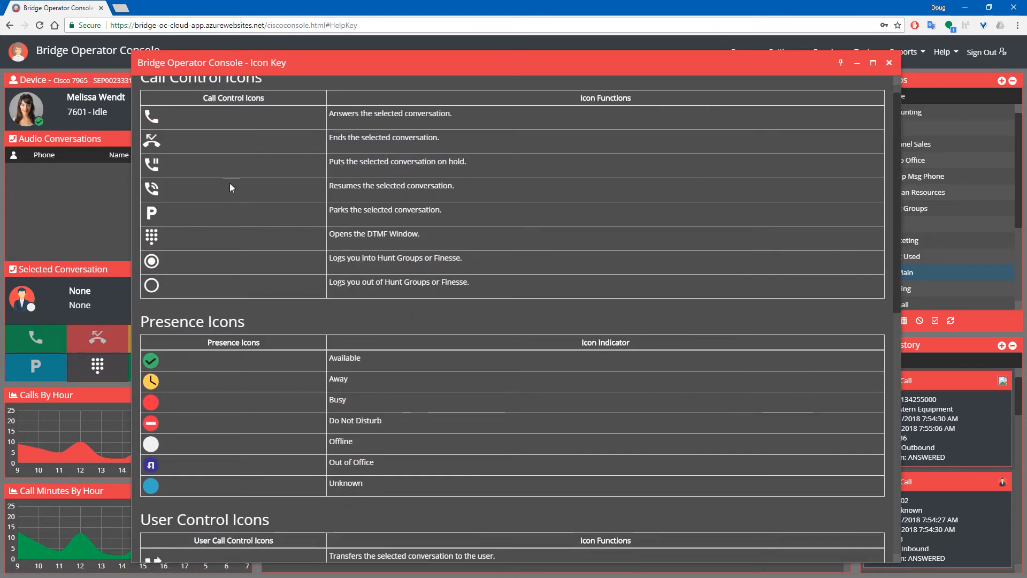
scroll(229, 183, "down", 9)
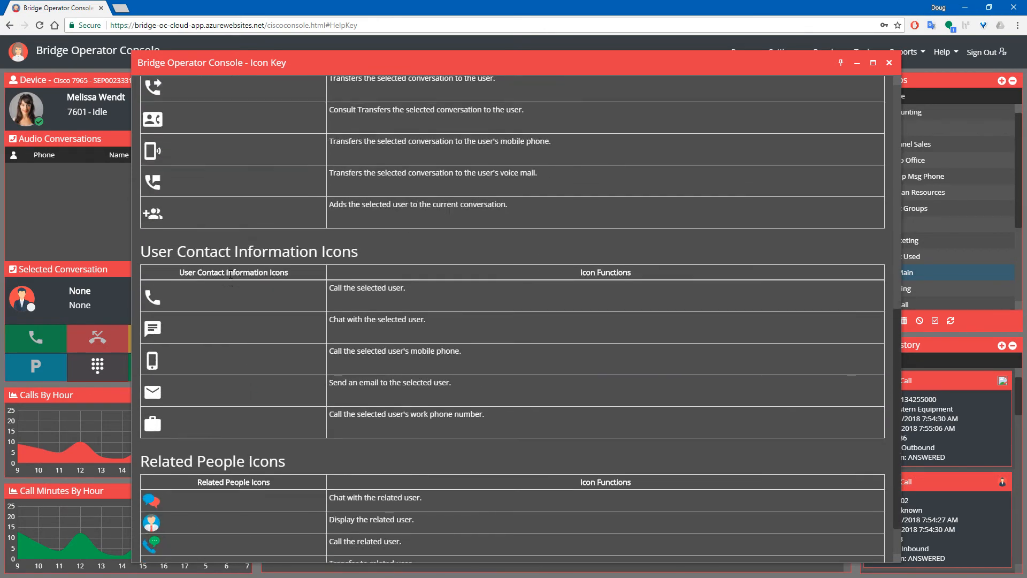
scroll(207, 367, "down", 1)
scroll(250, 351, "up", 12)
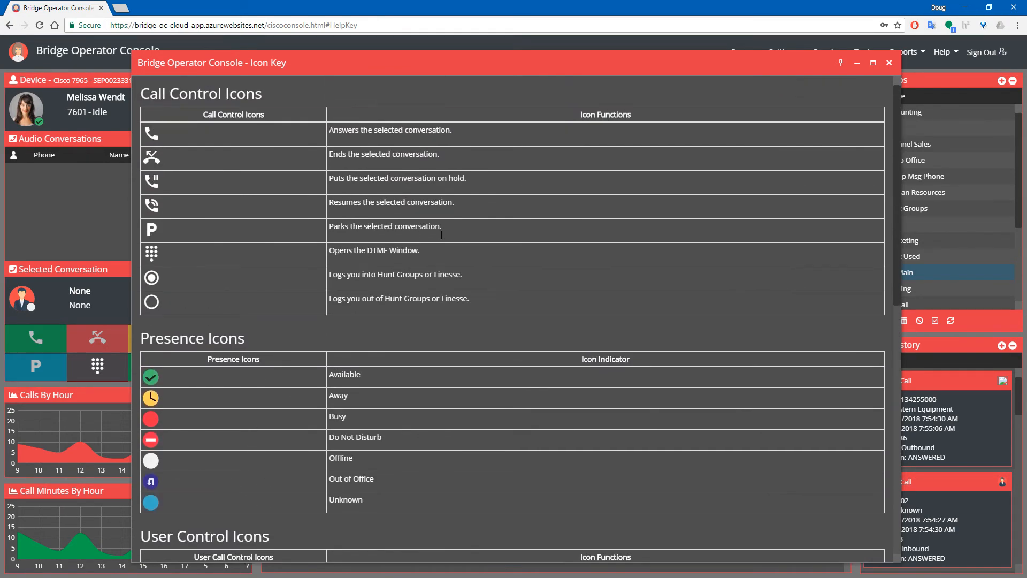
left_click(888, 63)
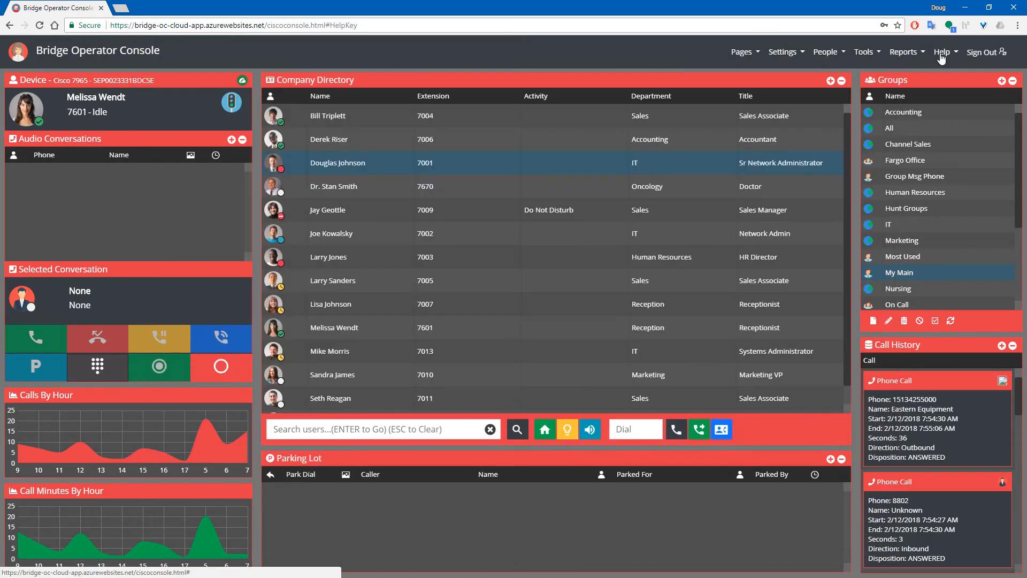
left_click(941, 53)
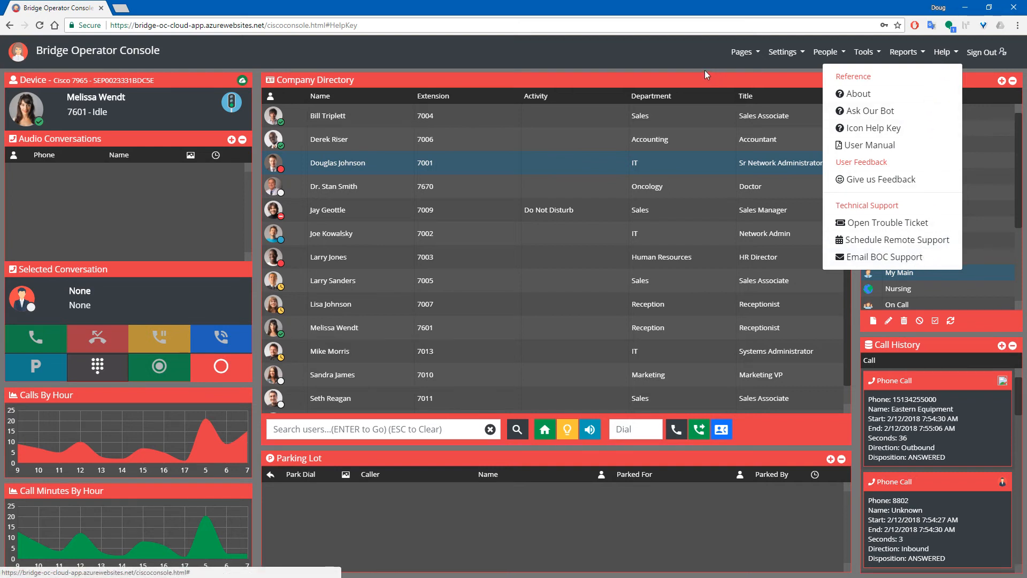
left_click(689, 57)
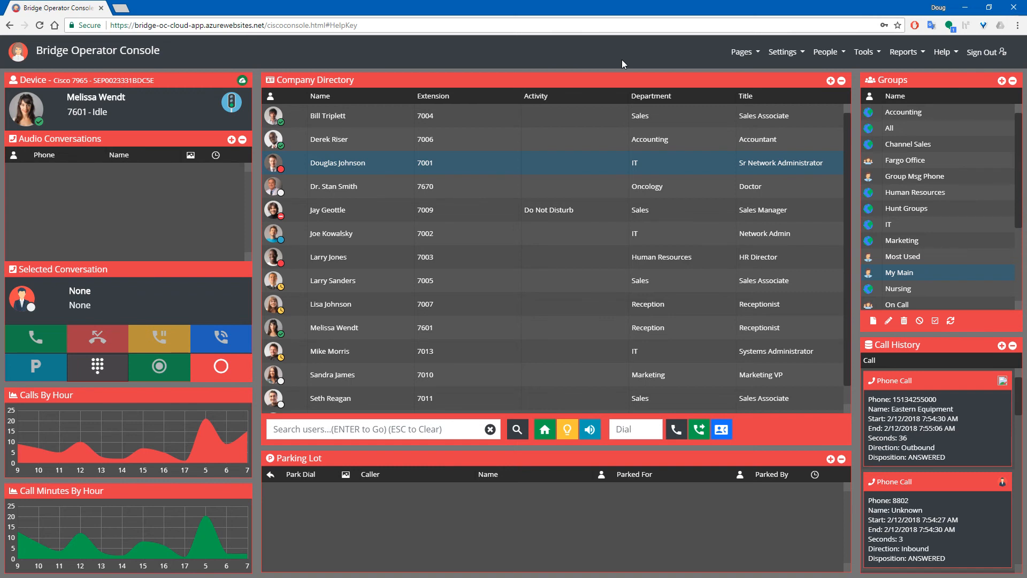
left_click(743, 52)
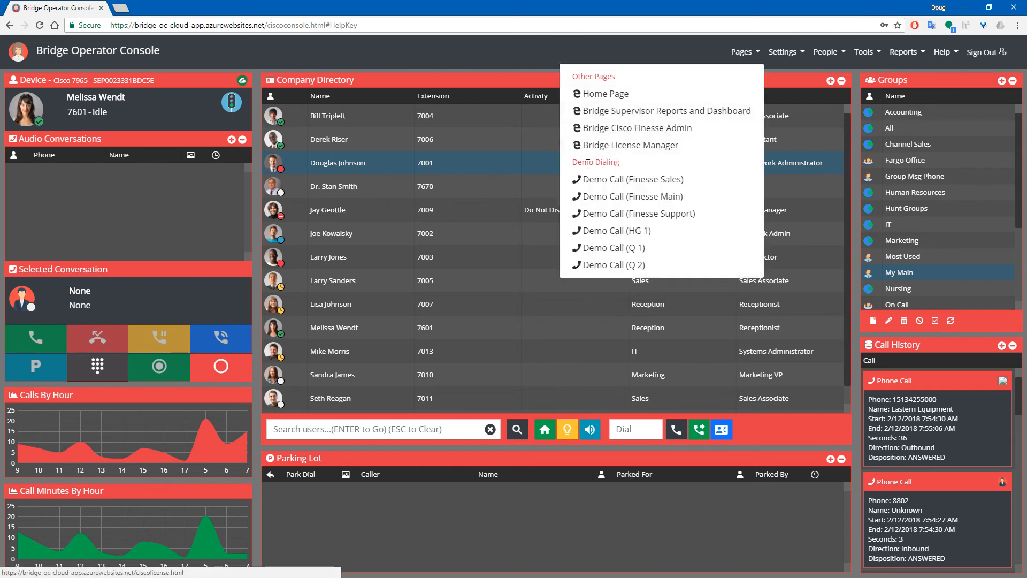
left_click(537, 58)
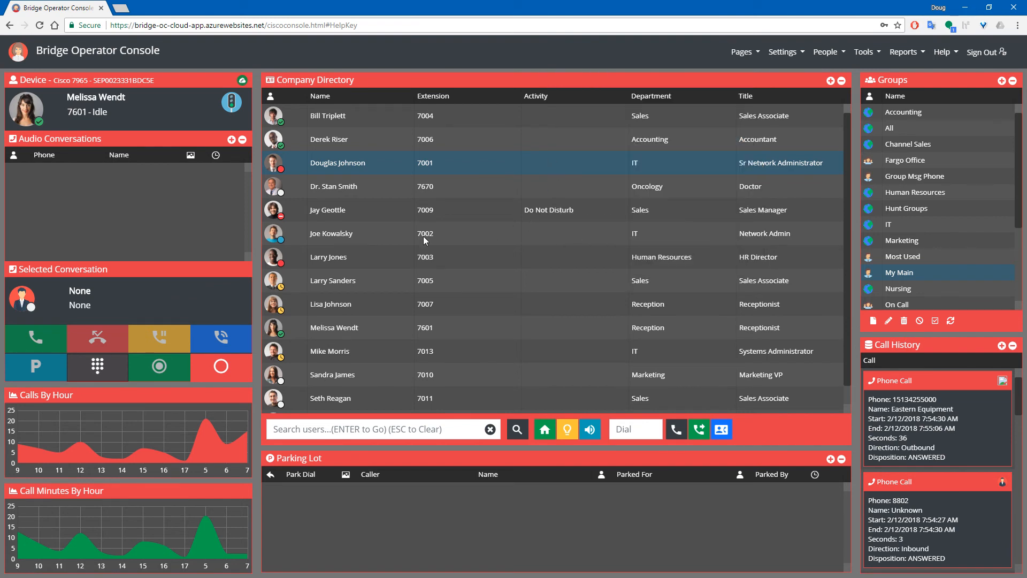